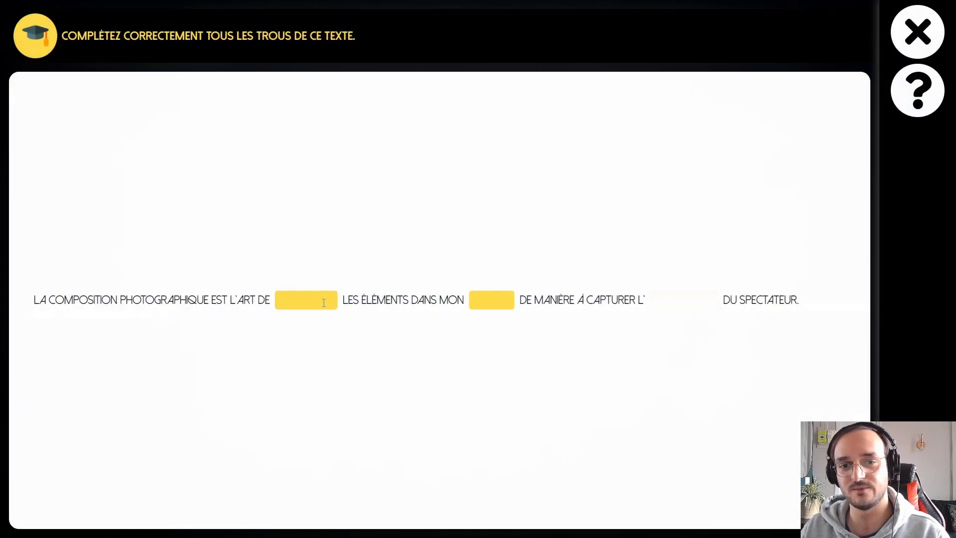
Fill all three blanks of the photographic composition sentence with "A" and submit the answers.
{"action": "left_click", "coordinate": [322, 302]}
{"action": "type", "text": "A"}
{"action": "left_click", "coordinate": [493, 300]}
{"action": "type", "text": "A"}
{"action": "left_click", "coordinate": [679, 302]}
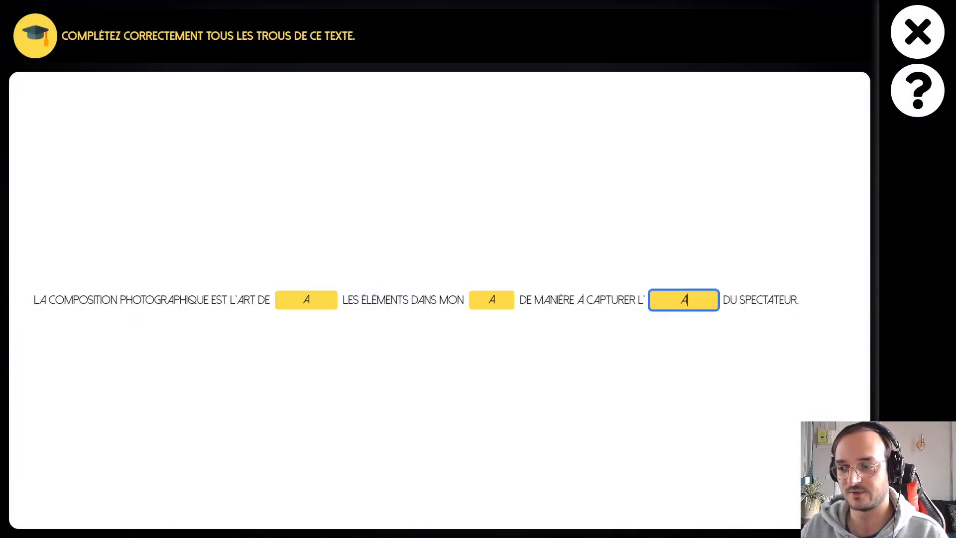
{"action": "type", "text": "A"}
{"action": "key", "text": "Return"}
{"action": "left_click", "coordinate": [331, 303]}
{"action": "left_click", "coordinate": [496, 306]}
{"action": "left_click", "coordinate": [670, 302]}
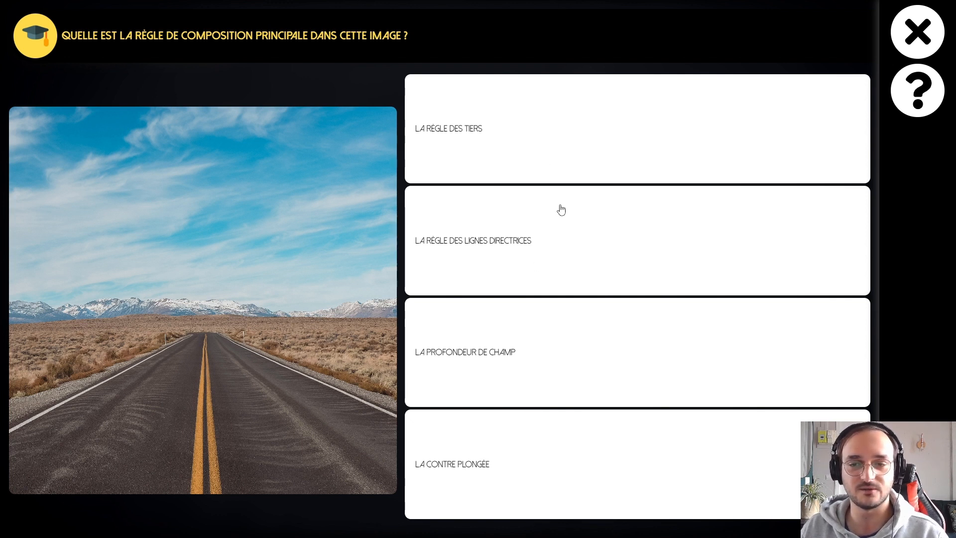
Answer the composition-rule image questions, choosing "La règle des lignes directrices" for the road and "La règle des tiers" for the other images.
{"action": "left_click", "coordinate": [663, 237]}
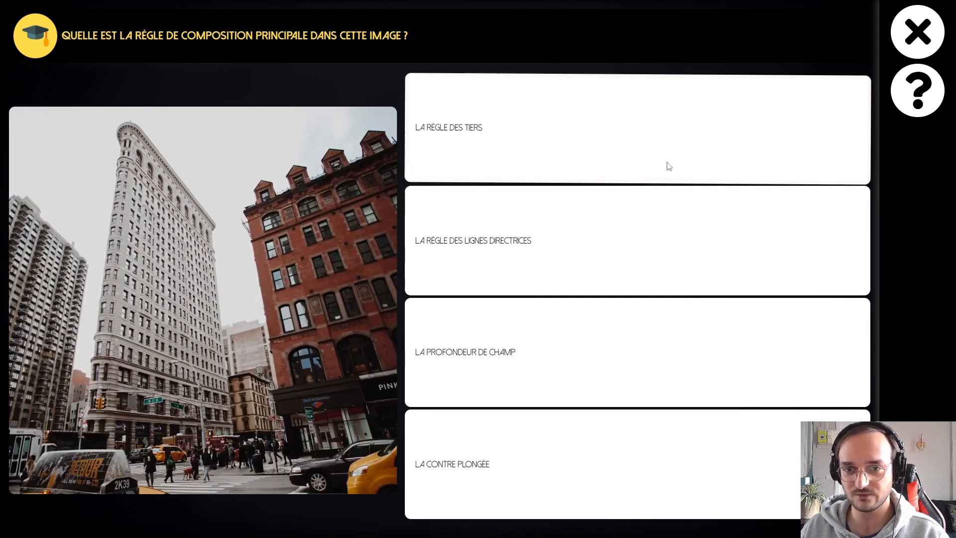
{"action": "left_click", "coordinate": [667, 166]}
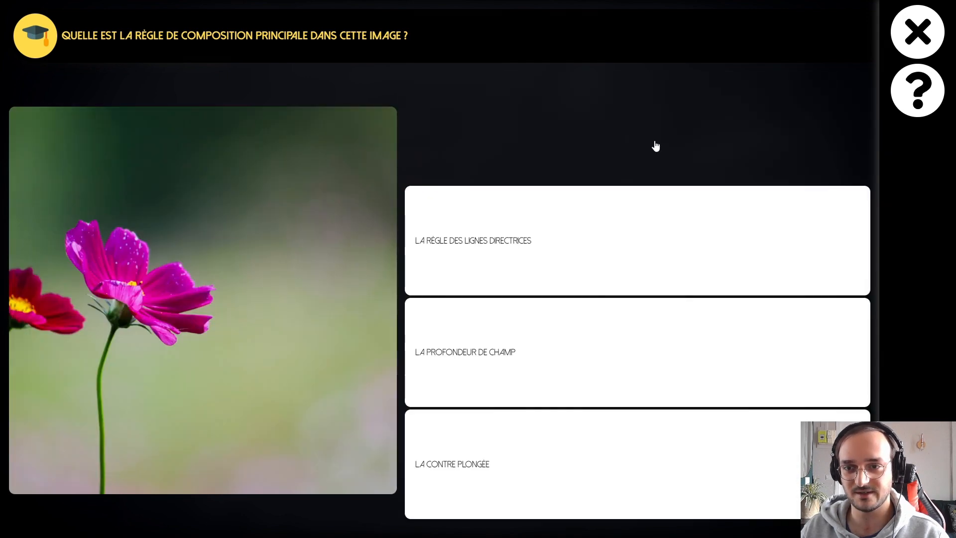
{"action": "left_click", "coordinate": [655, 145]}
{"action": "left_click", "coordinate": [658, 141]}
{"action": "left_click", "coordinate": [660, 146]}
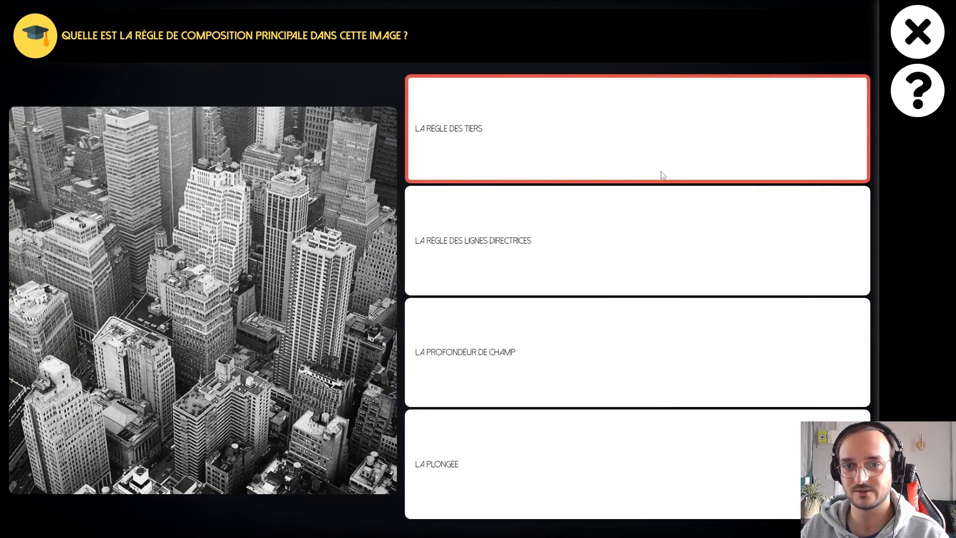
{"action": "left_click", "coordinate": [513, 391]}
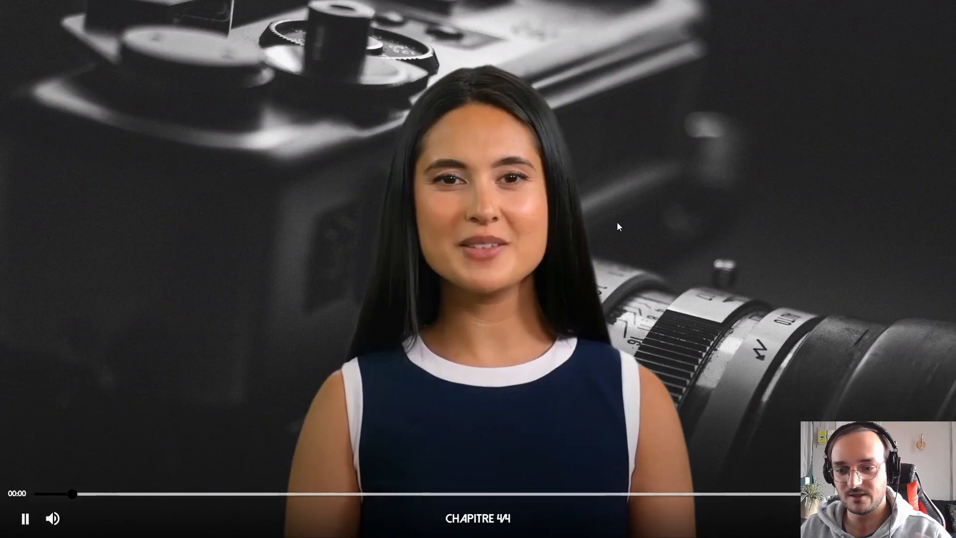
Pause the Chapitre 4/4 video, adjust its volume and resume playback to finish the module.
{"action": "left_click", "coordinate": [618, 226]}
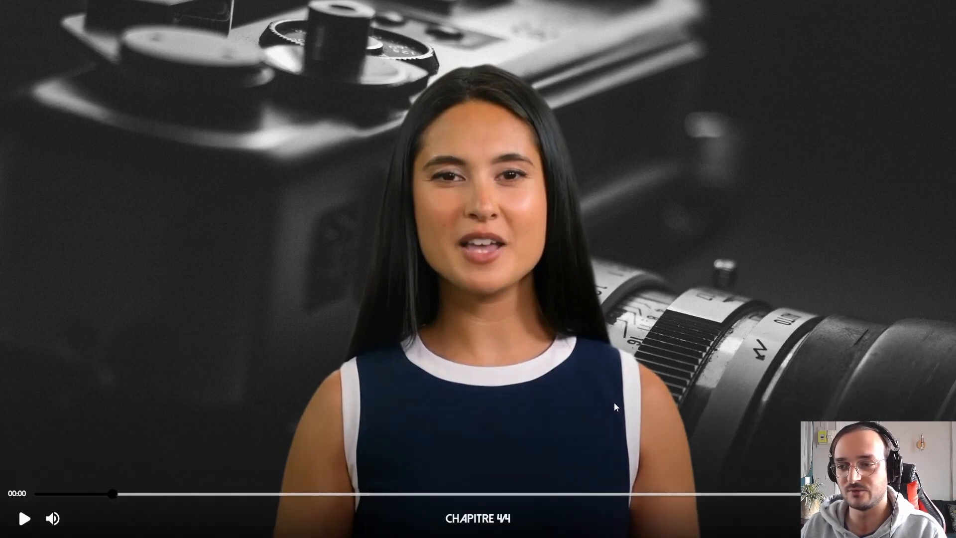
{"action": "mouse_move", "coordinate": [77, 519]}
{"action": "left_click_drag", "start_coordinate": [78, 520], "coordinate": [84, 522]}
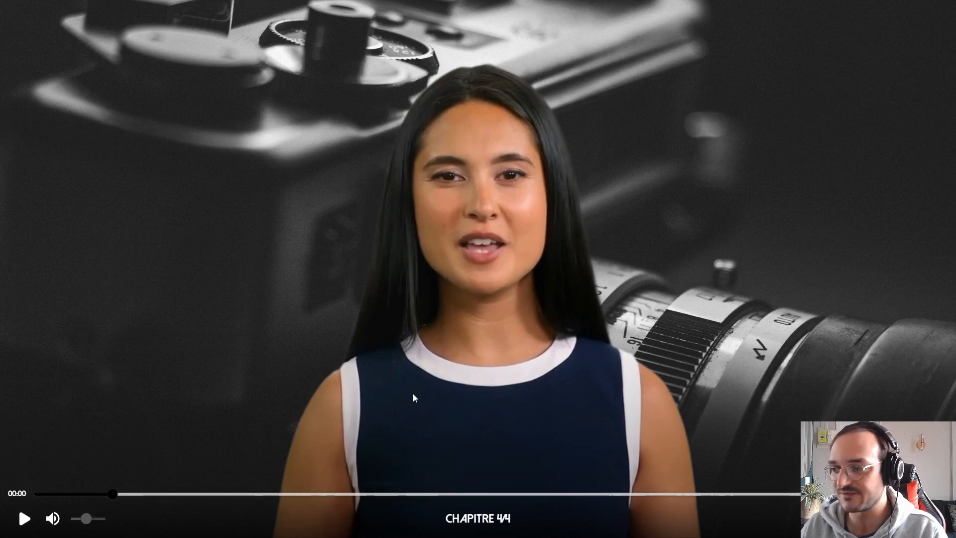
{"action": "left_click", "coordinate": [627, 355]}
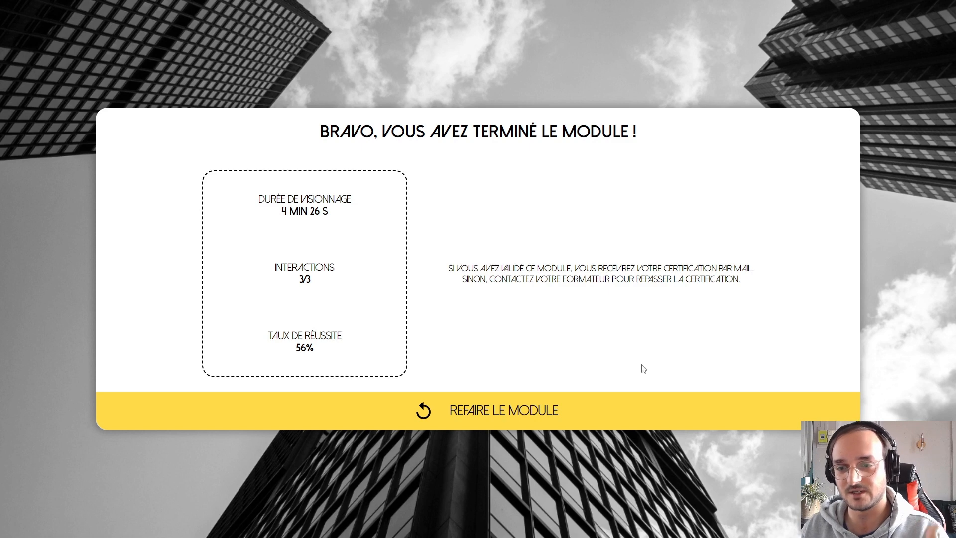
Leave full-screen playback and view the certification notice on the "K. Pratique 18 - Validation des acquis" module's badge.
{"action": "key", "text": "Escape"}
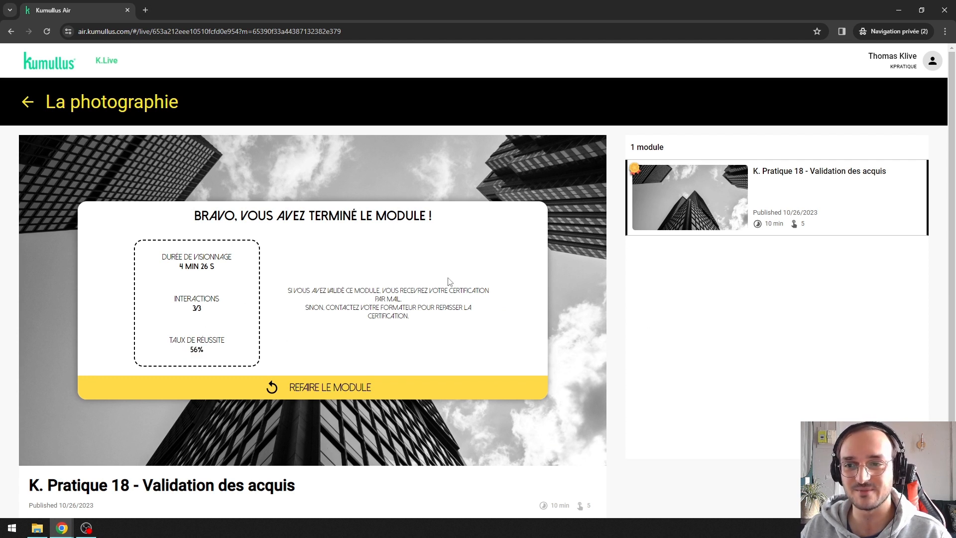
{"action": "mouse_move", "coordinate": [634, 172]}
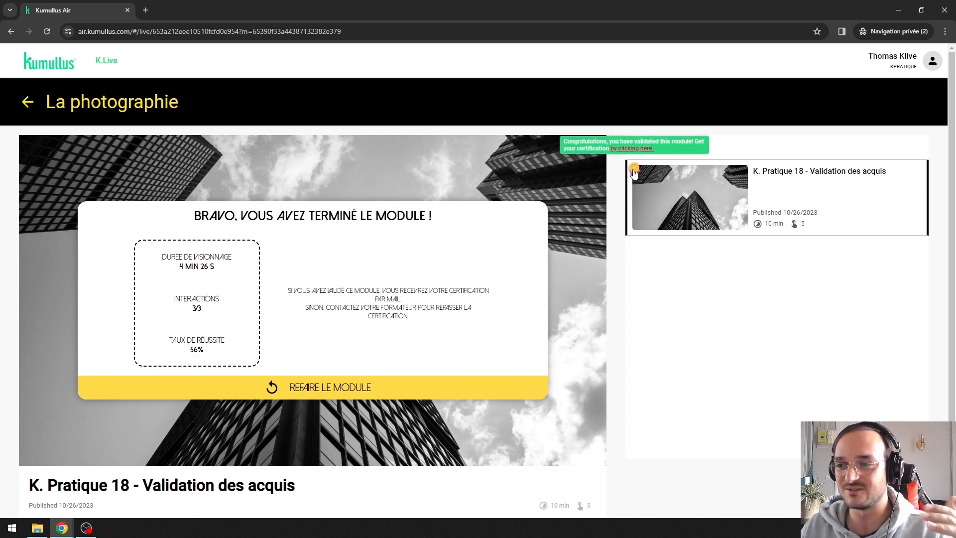
{"action": "left_click", "coordinate": [659, 151]}
Switch to the editor of the "K. Pratique 18 - demo live" module and review its preferences and chapter sequence.
{"action": "left_click", "coordinate": [899, 10]}
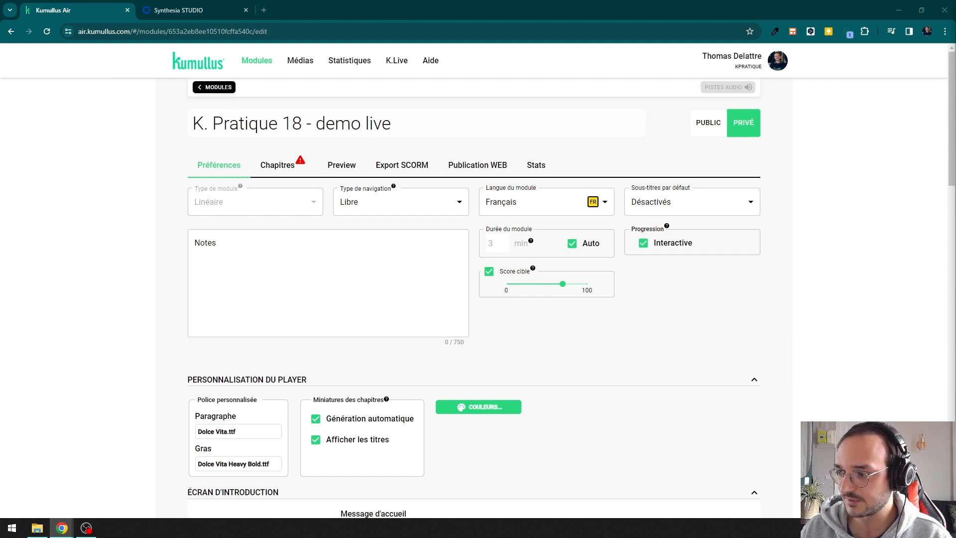
{"action": "scroll", "coordinate": [549, 309], "scroll_direction": "down", "scroll_amount": 3}
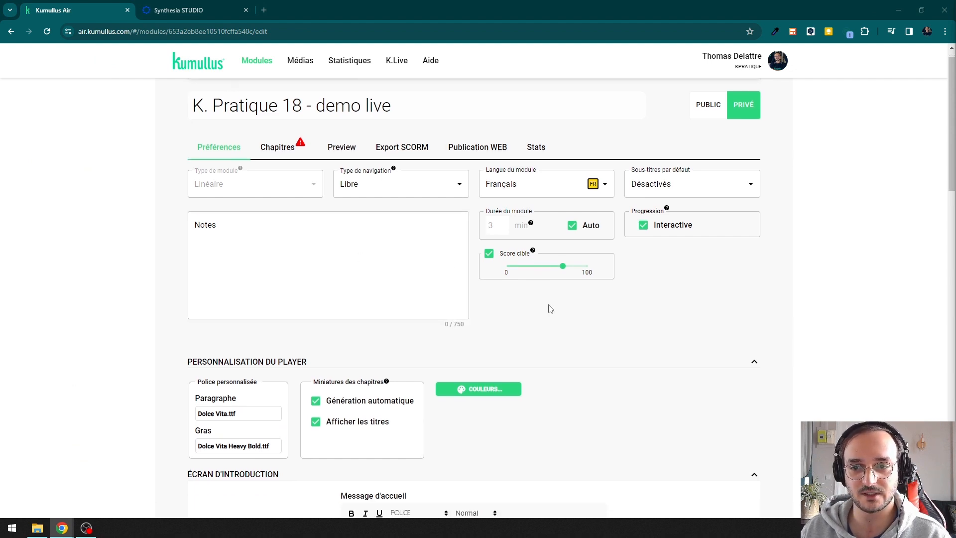
{"action": "scroll", "coordinate": [560, 309], "scroll_direction": "up", "scroll_amount": 3}
{"action": "left_click", "coordinate": [267, 159]}
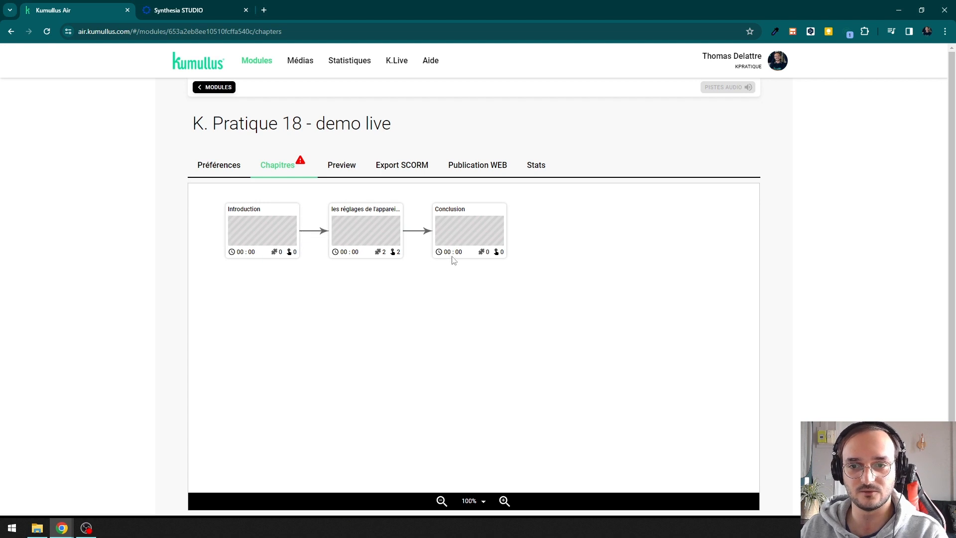
{"action": "left_click", "coordinate": [214, 168]}
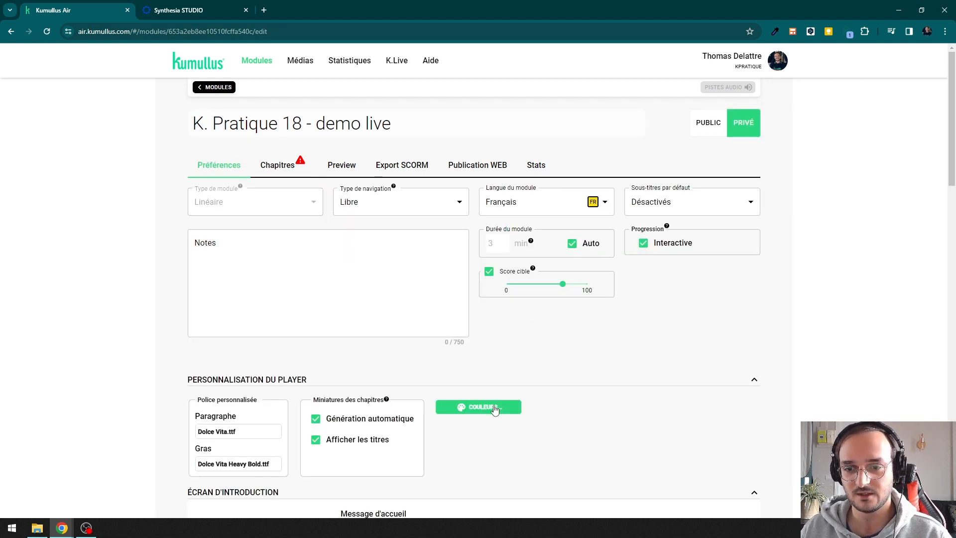
Open the module's colour settings and examine the general and mobile options for the video player.
{"action": "scroll", "coordinate": [489, 411], "scroll_direction": "down", "scroll_amount": 1}
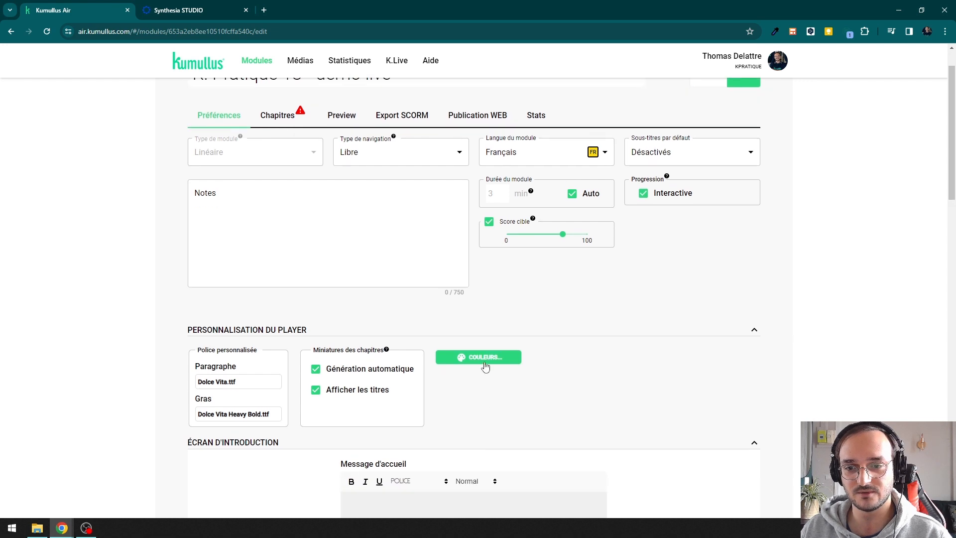
{"action": "left_click", "coordinate": [486, 367]}
{"action": "scroll", "coordinate": [458, 263], "scroll_direction": "down", "scroll_amount": 1}
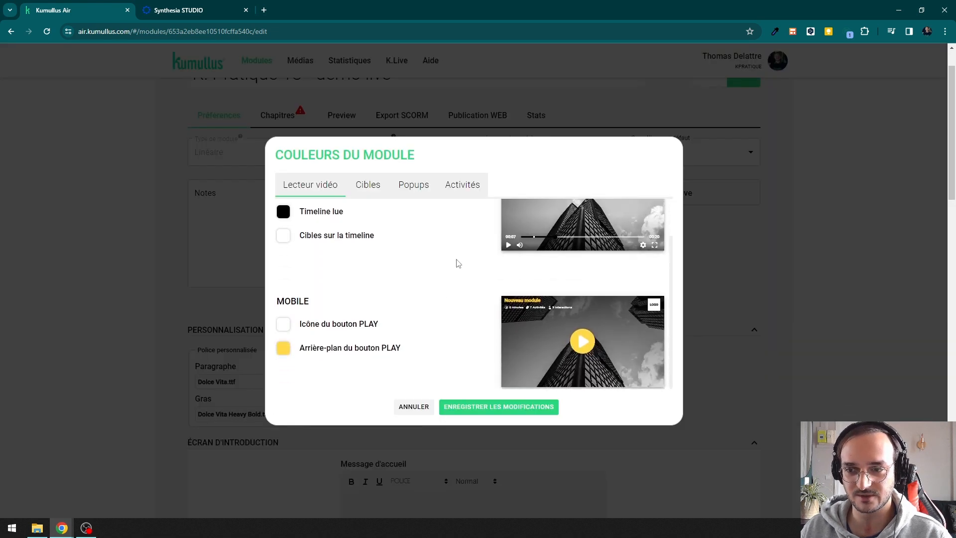
{"action": "scroll", "coordinate": [458, 263], "scroll_direction": "up", "scroll_amount": 1}
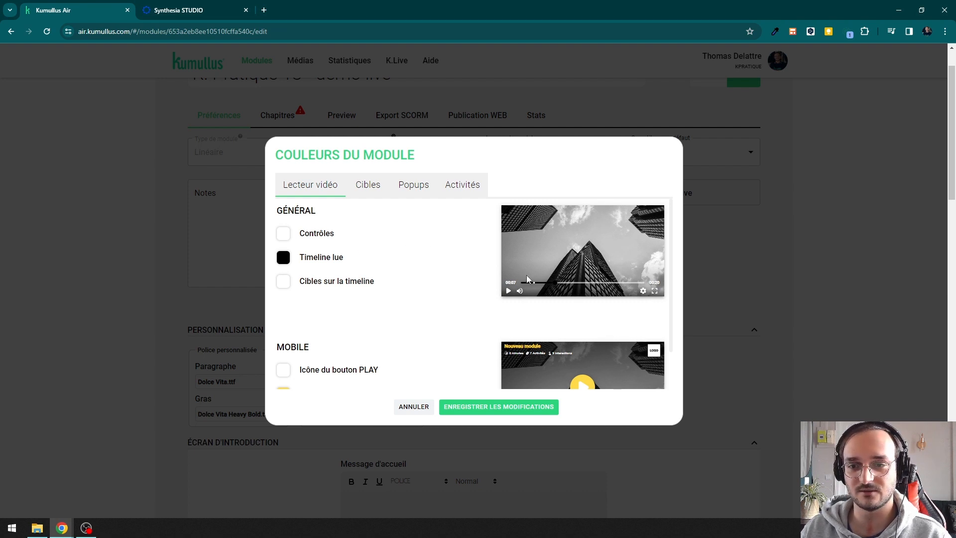
{"action": "scroll", "coordinate": [489, 279], "scroll_direction": "down", "scroll_amount": 1}
{"action": "scroll", "coordinate": [478, 294], "scroll_direction": "up", "scroll_amount": 1}
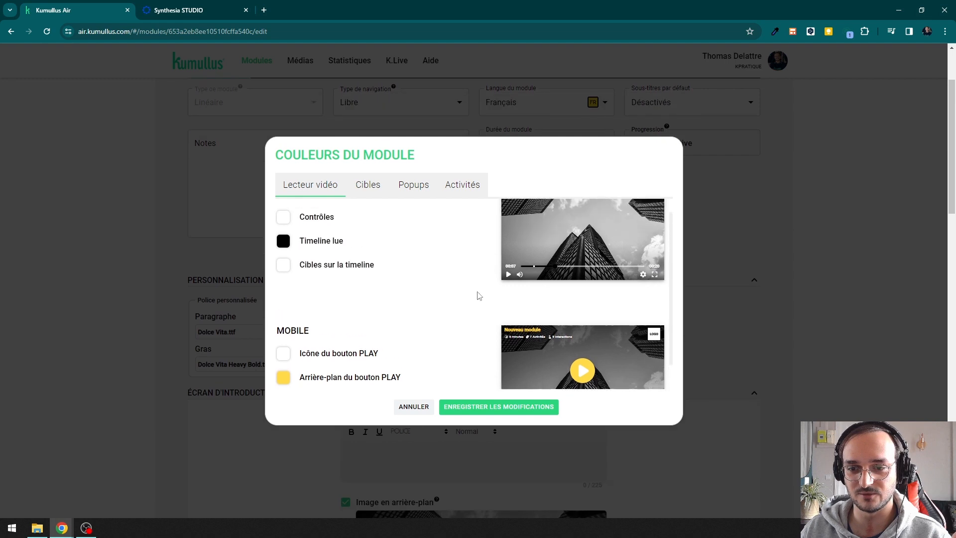
{"action": "scroll", "coordinate": [471, 298], "scroll_direction": "down", "scroll_amount": 1}
{"action": "scroll", "coordinate": [469, 298], "scroll_direction": "up", "scroll_amount": 1}
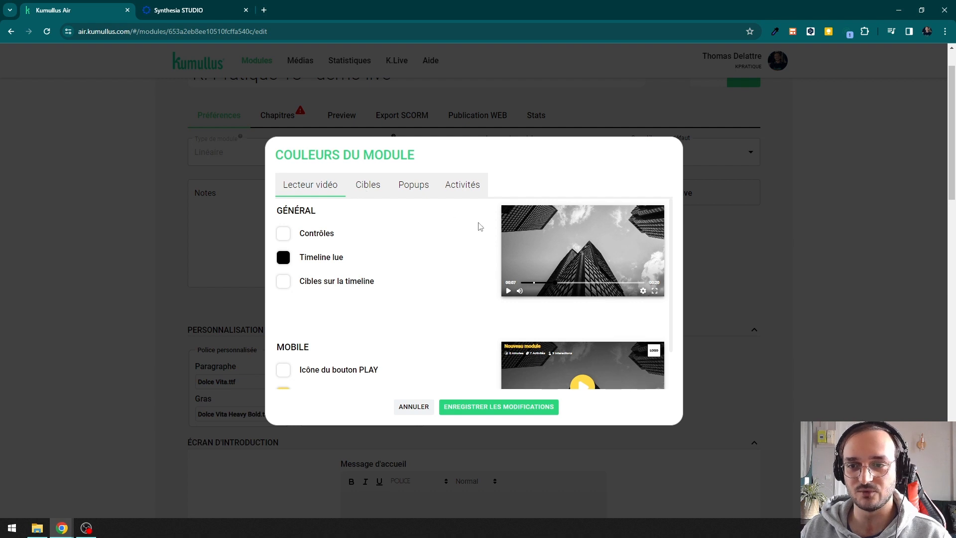
{"action": "scroll", "coordinate": [394, 246], "scroll_direction": "down", "scroll_amount": 1}
Compare the colour options for the interactive targets with those for the video player.
{"action": "left_click", "coordinate": [369, 180]}
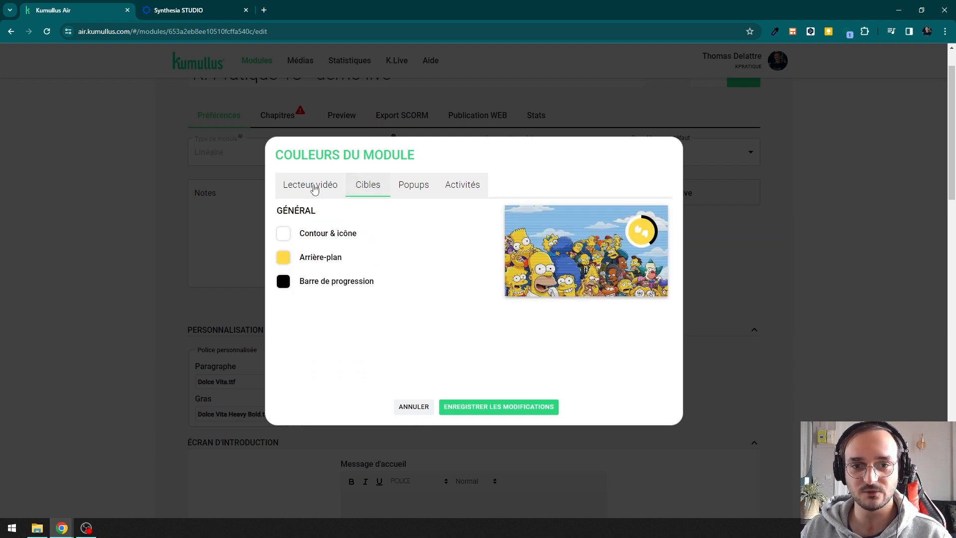
{"action": "left_click", "coordinate": [312, 185]}
{"action": "scroll", "coordinate": [550, 306], "scroll_direction": "up", "scroll_amount": 1}
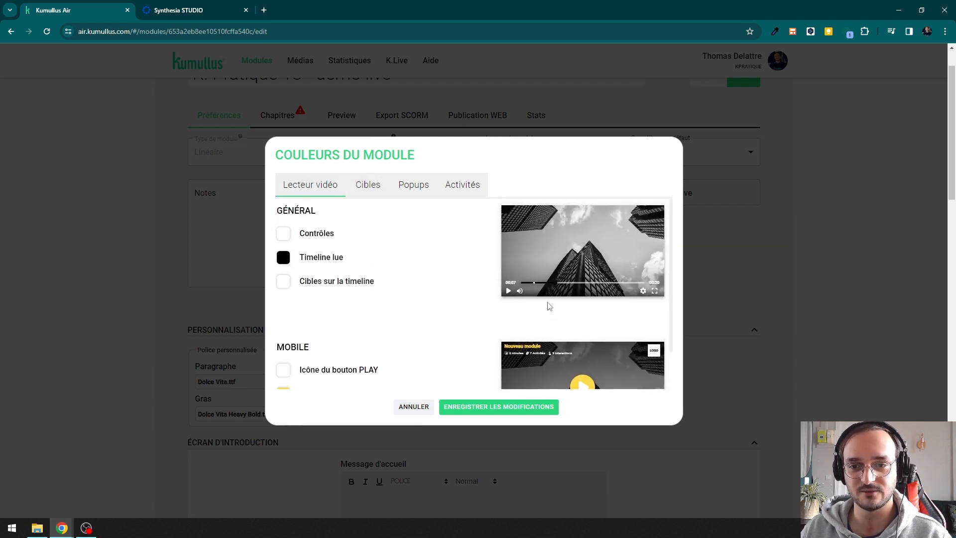
{"action": "left_click", "coordinate": [357, 190]}
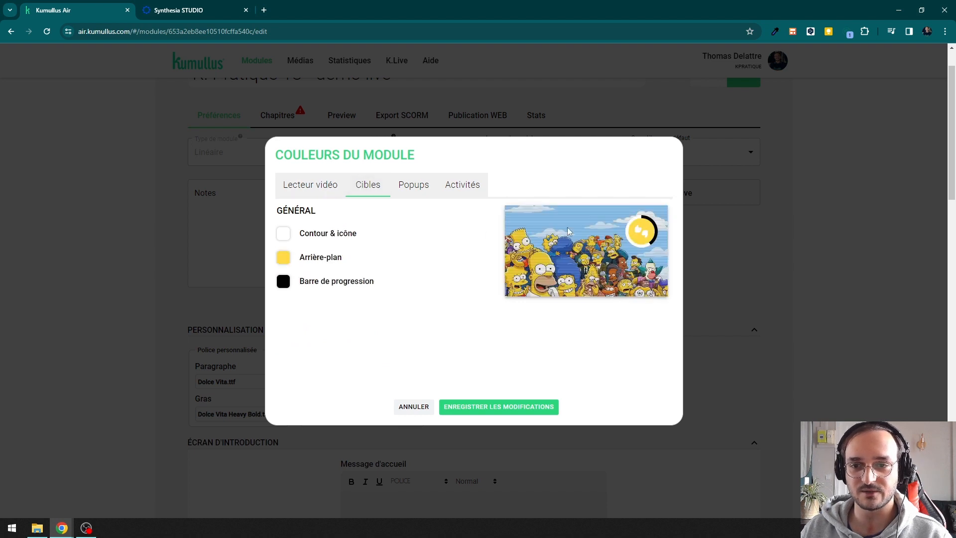
Examine the popup colour options, including the header text, navigation elements and introduction screen's module name.
{"action": "left_click", "coordinate": [416, 188]}
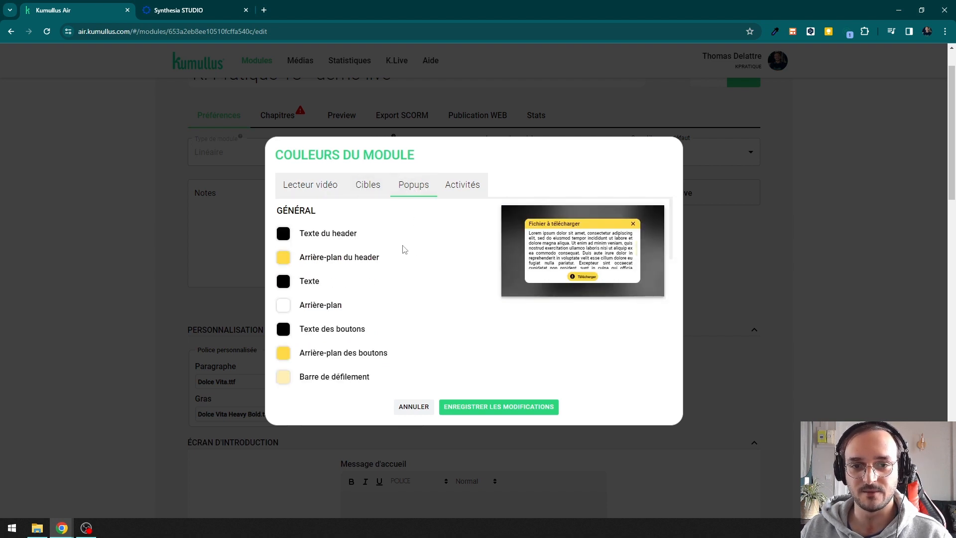
{"action": "left_click", "coordinate": [283, 234]}
{"action": "left_click", "coordinate": [468, 235]}
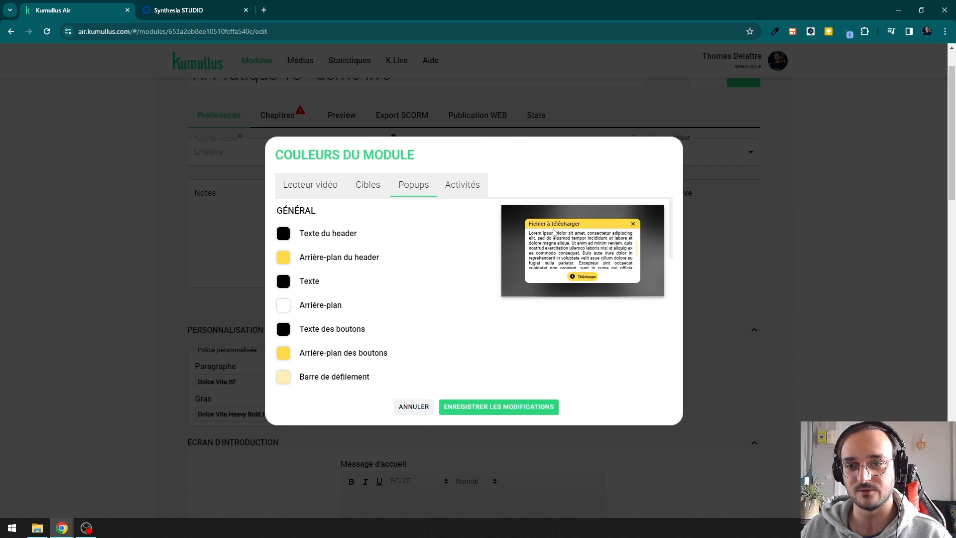
{"action": "scroll", "coordinate": [441, 245], "scroll_direction": "down", "scroll_amount": 1}
{"action": "scroll", "coordinate": [444, 245], "scroll_direction": "up", "scroll_amount": 1}
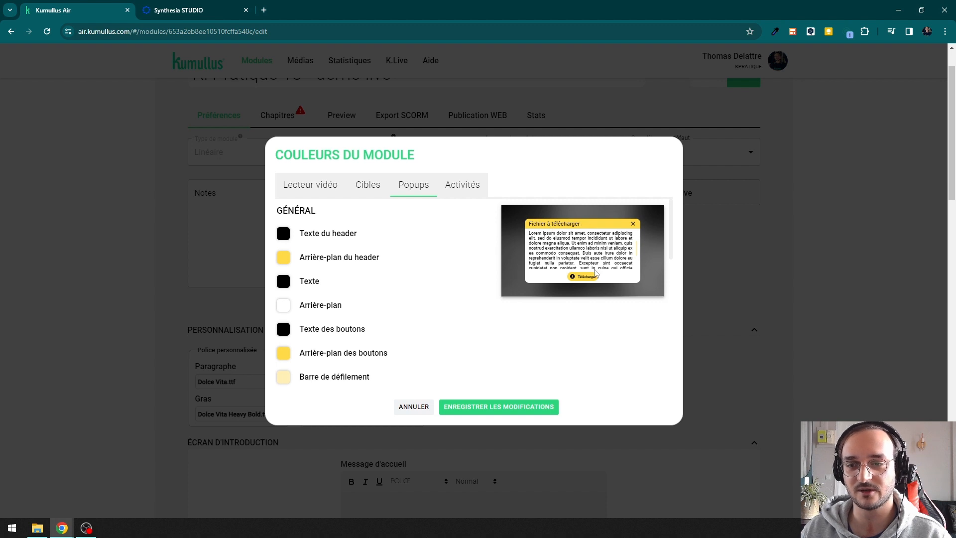
{"action": "scroll", "coordinate": [452, 280], "scroll_direction": "down", "scroll_amount": 4}
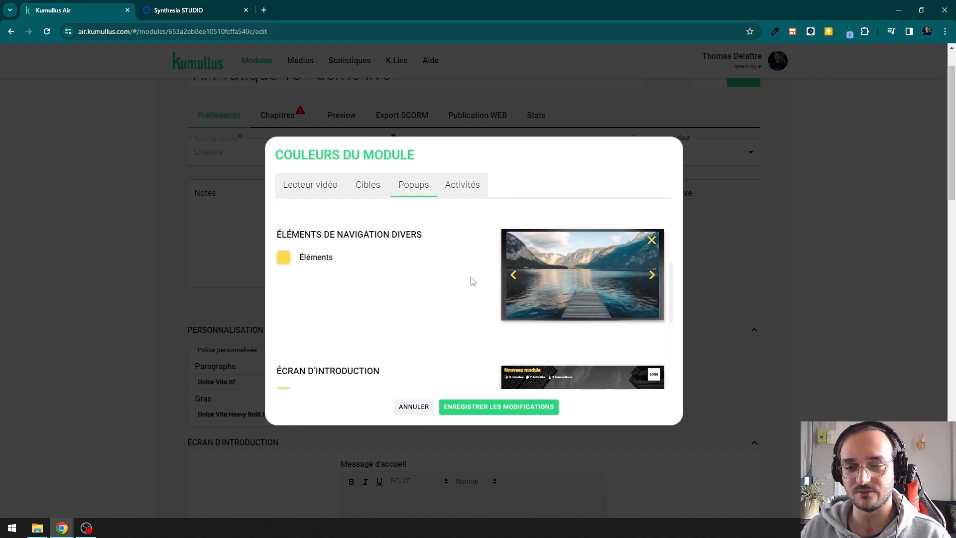
{"action": "scroll", "coordinate": [472, 281], "scroll_direction": "down", "scroll_amount": 2}
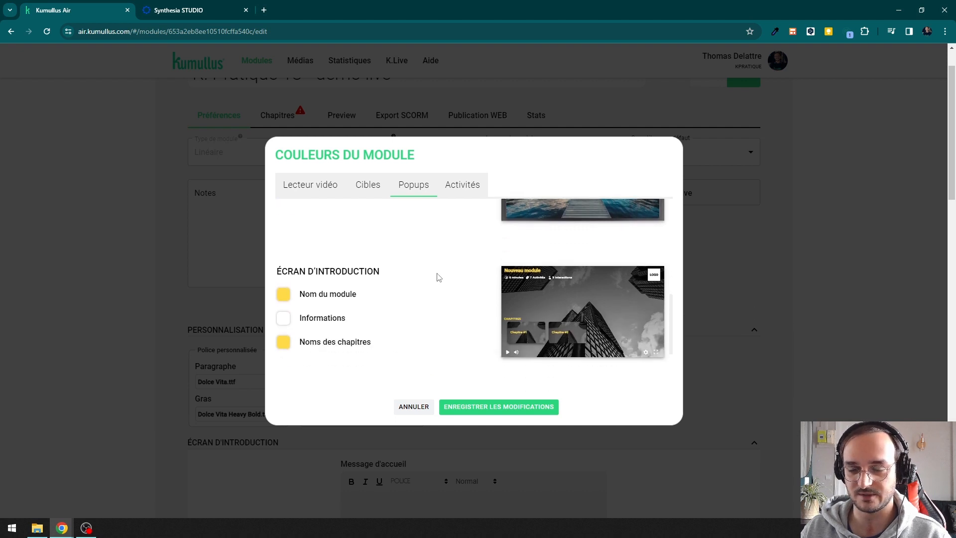
{"action": "left_click", "coordinate": [283, 294]}
{"action": "left_click", "coordinate": [354, 277]}
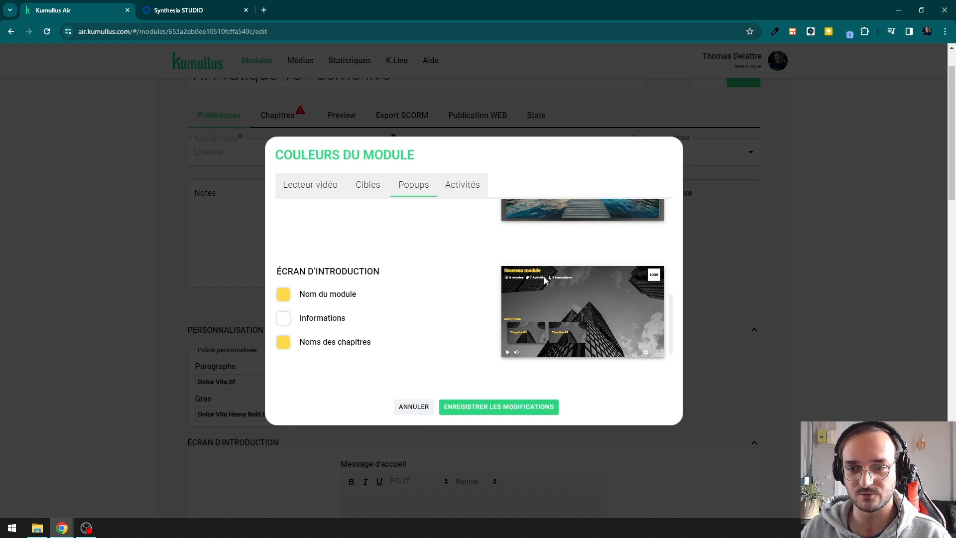
Examine the colour options for the activities, including the colour choices for the question text.
{"action": "left_click", "coordinate": [462, 187]}
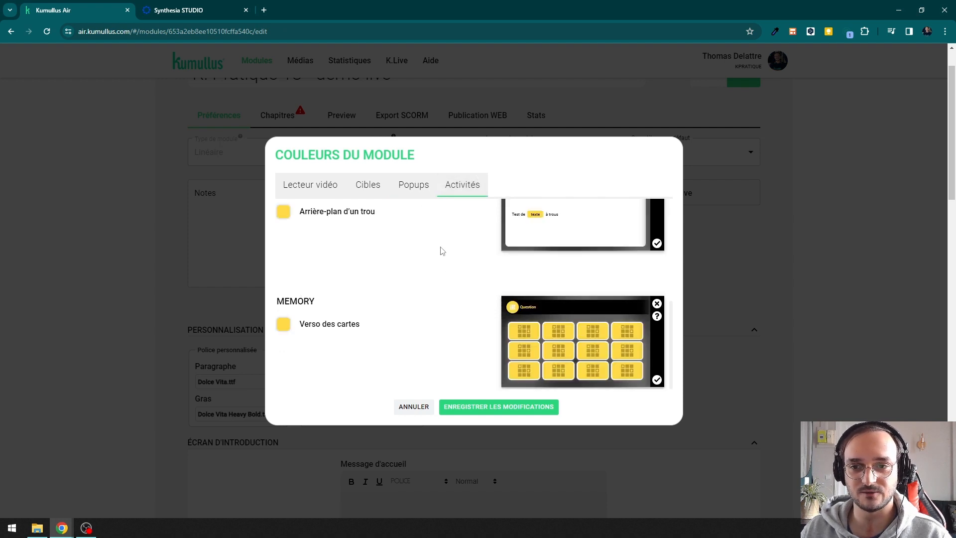
{"action": "scroll", "coordinate": [441, 254], "scroll_direction": "up", "scroll_amount": 6}
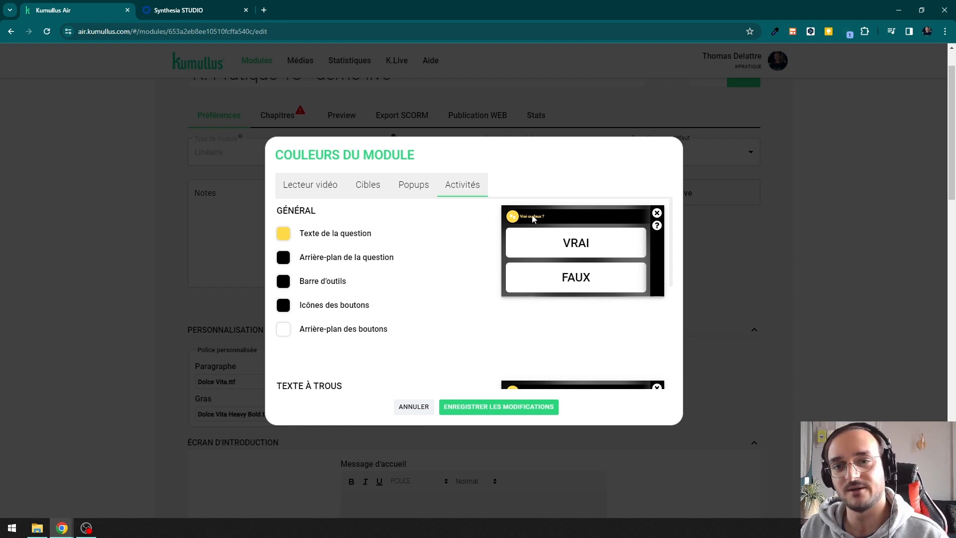
{"action": "left_click", "coordinate": [283, 233]}
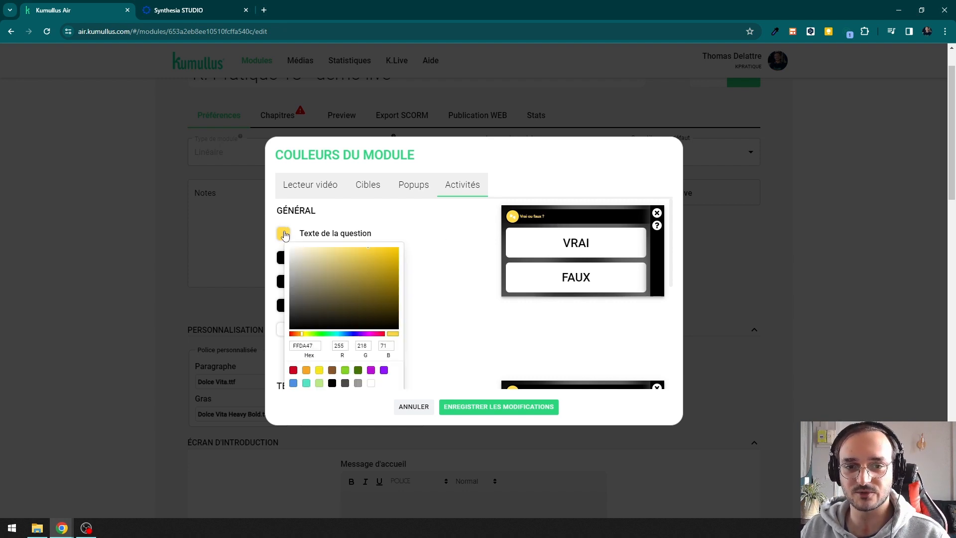
{"action": "left_click", "coordinate": [282, 232]}
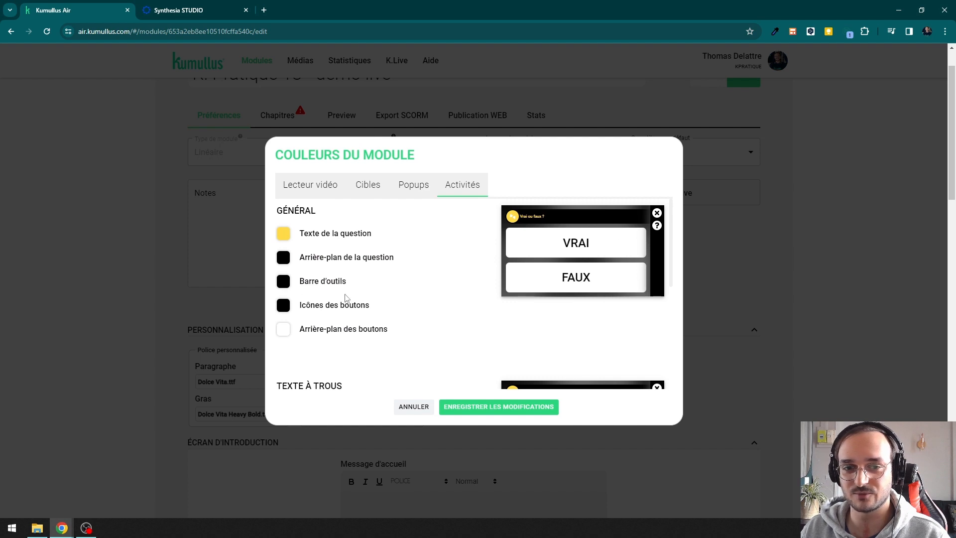
Try red and near-black 090909 as the toolbar colour for the activities.
{"action": "left_click", "coordinate": [283, 282]}
{"action": "left_click", "coordinate": [383, 303]}
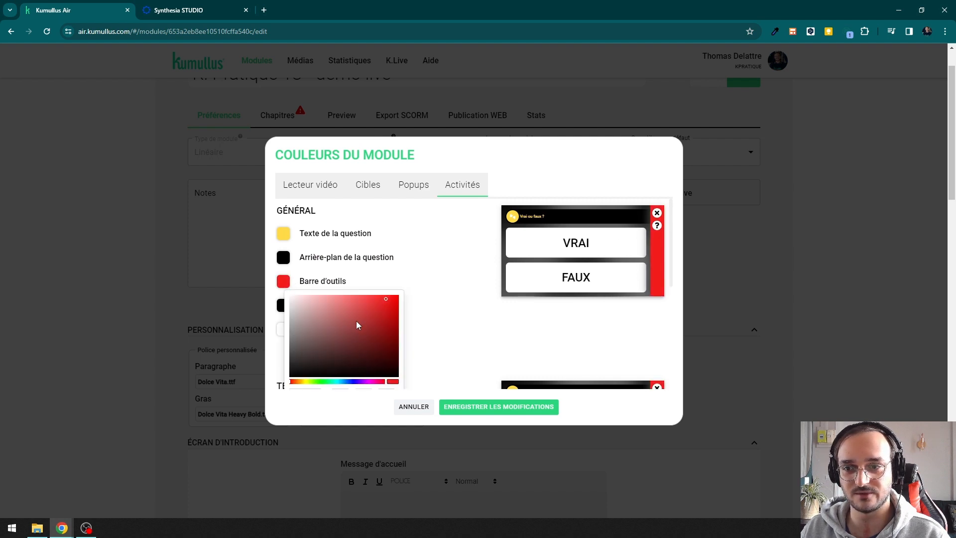
{"action": "left_click_drag", "start_coordinate": [291, 362], "coordinate": [323, 316]}
{"action": "left_click", "coordinate": [380, 292]}
{"action": "left_click", "coordinate": [283, 226]}
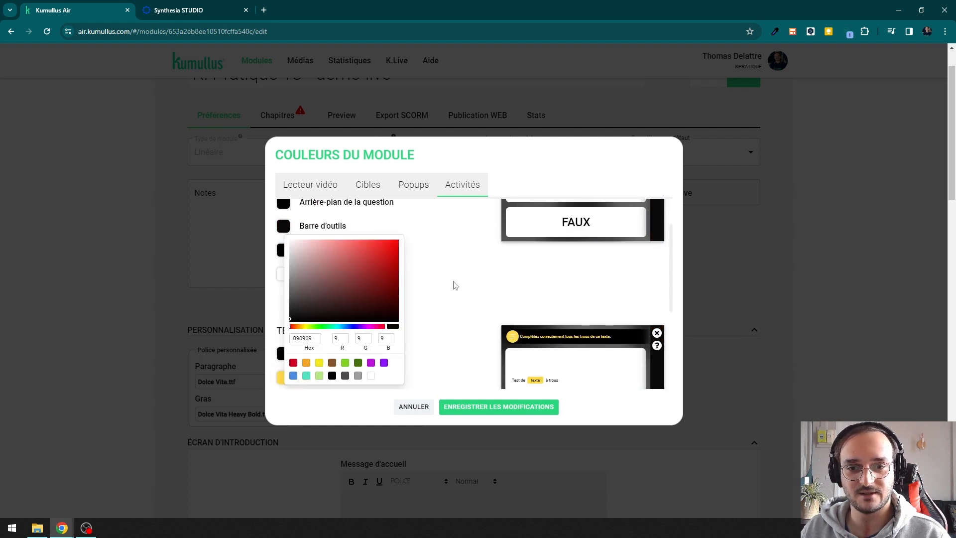
Examine the remaining activity colour options and close the colour settings without saving.
{"action": "left_click", "coordinate": [455, 285]}
{"action": "scroll", "coordinate": [459, 283], "scroll_direction": "down", "scroll_amount": 3}
{"action": "scroll", "coordinate": [461, 282], "scroll_direction": "up", "scroll_amount": 1}
{"action": "scroll", "coordinate": [461, 282], "scroll_direction": "down", "scroll_amount": 1}
{"action": "scroll", "coordinate": [462, 281], "scroll_direction": "up", "scroll_amount": 4}
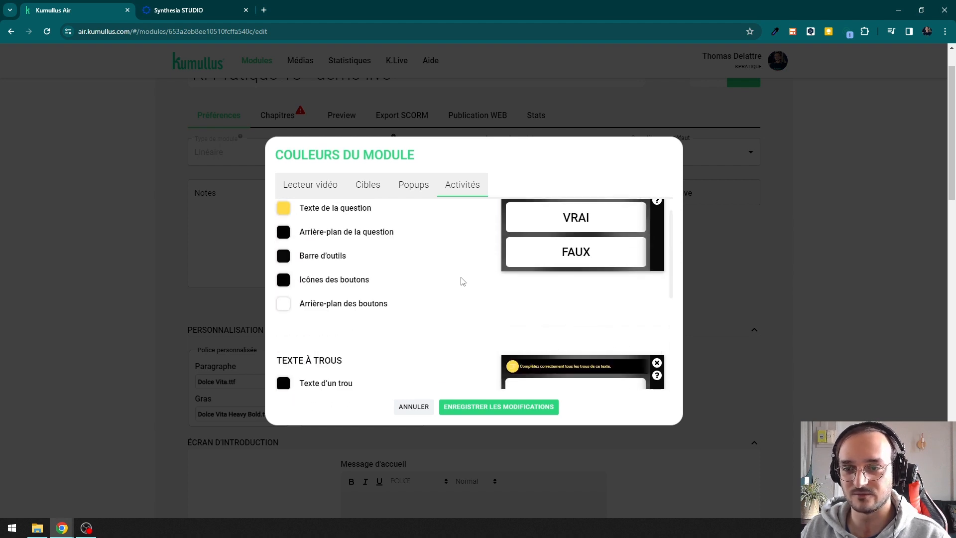
{"action": "scroll", "coordinate": [463, 282], "scroll_direction": "up", "scroll_amount": 1}
{"action": "left_click", "coordinate": [419, 409]}
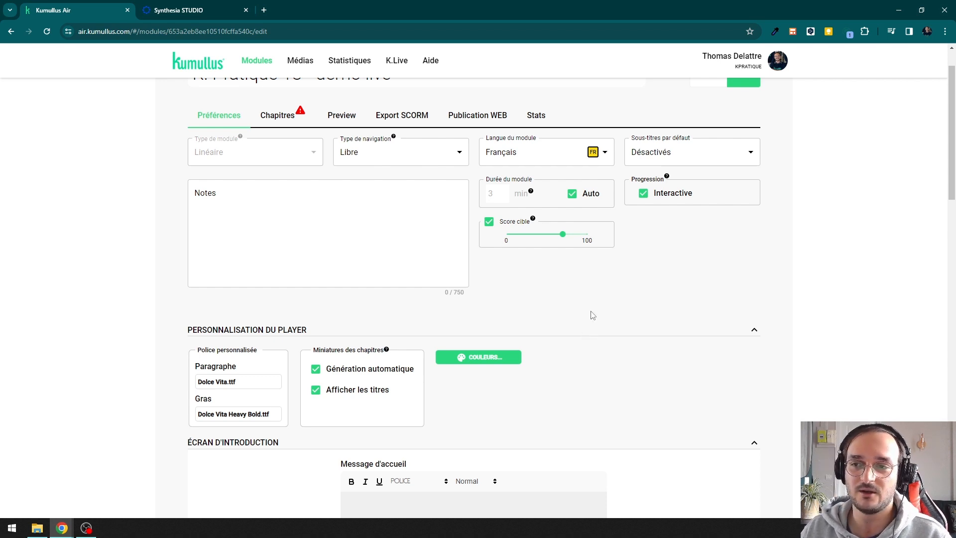
Open the Introduction chapter from the module's chapter overview.
{"action": "scroll", "coordinate": [592, 317], "scroll_direction": "up", "scroll_amount": 1}
{"action": "scroll", "coordinate": [649, 330], "scroll_direction": "down", "scroll_amount": 1}
{"action": "scroll", "coordinate": [652, 331], "scroll_direction": "down", "scroll_amount": 3}
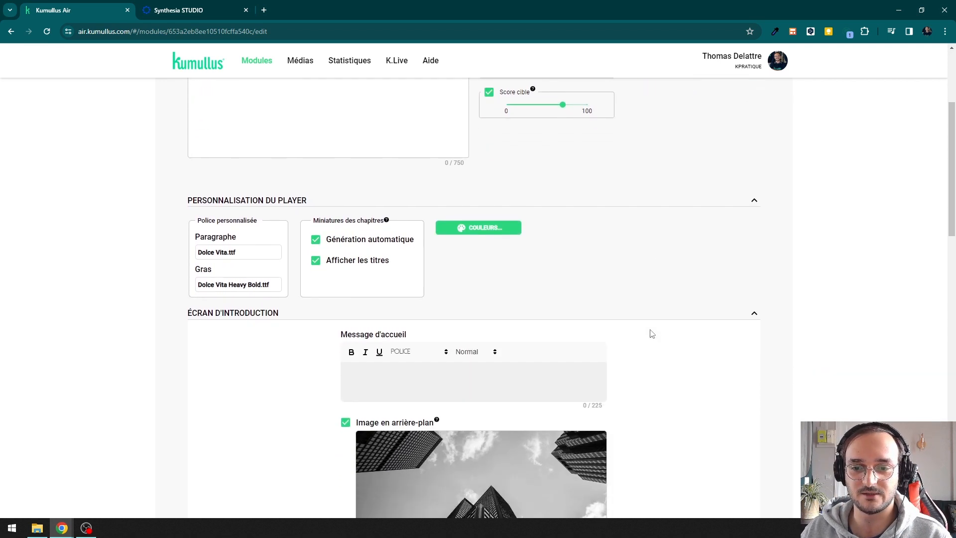
{"action": "scroll", "coordinate": [652, 333], "scroll_direction": "up", "scroll_amount": 4}
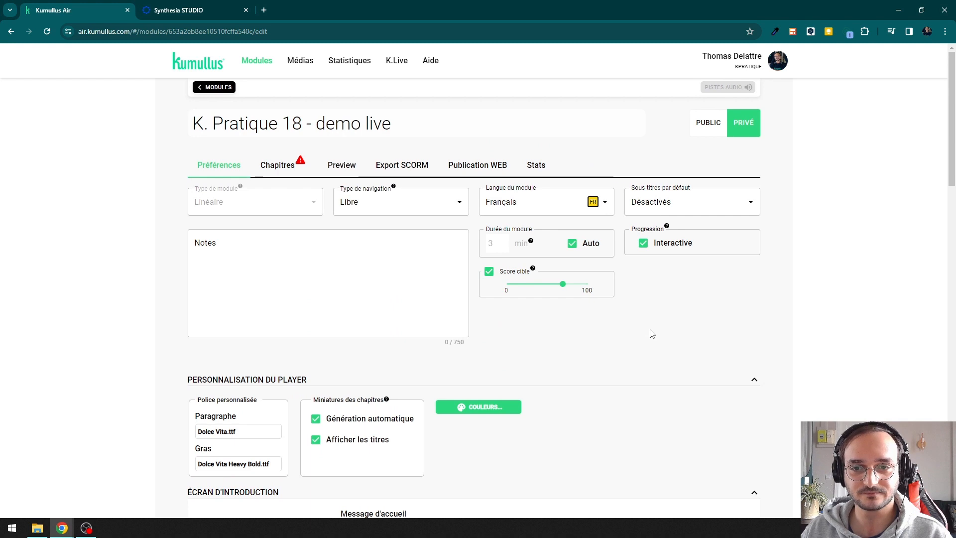
{"action": "left_click", "coordinate": [287, 172]}
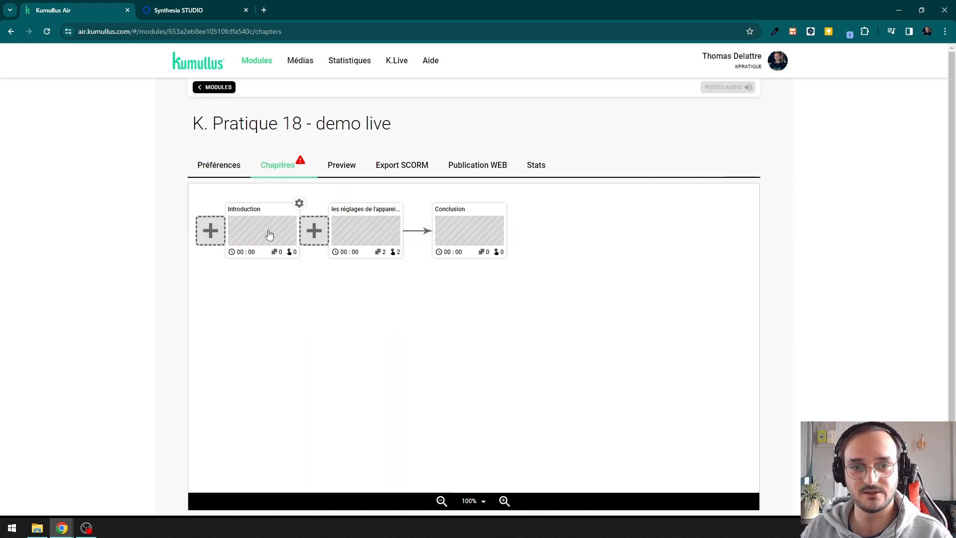
{"action": "mouse_move", "coordinate": [252, 239]}
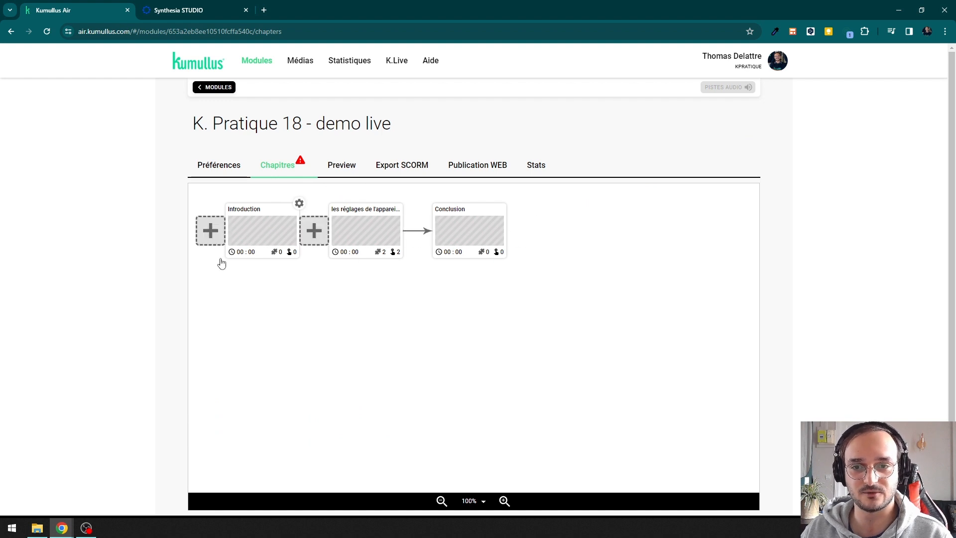
{"action": "left_click", "coordinate": [254, 240]}
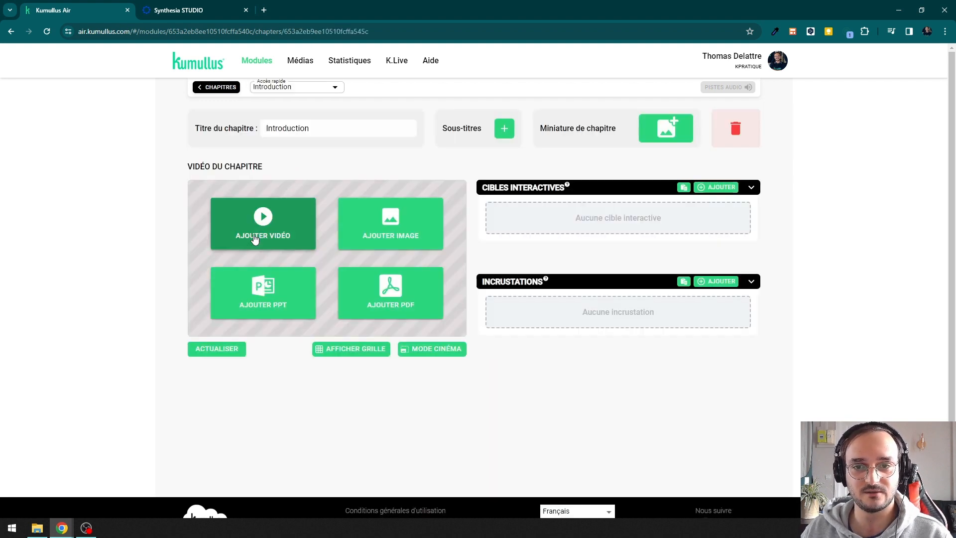
Start adding a chapter video and select K.Pratique 18 - bases de la photographie revuTD.mp4 from the KP18 folder.
{"action": "left_click", "coordinate": [300, 221]}
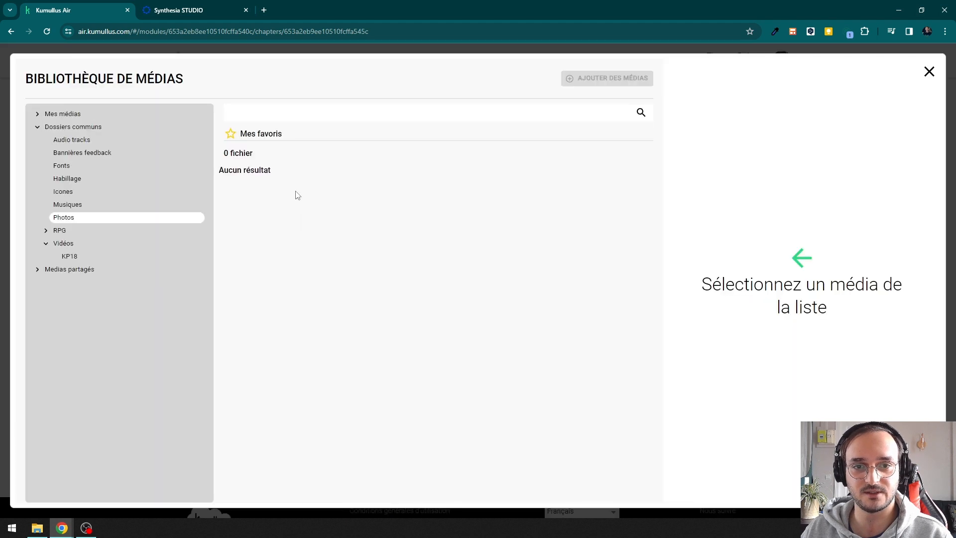
{"action": "left_click", "coordinate": [70, 256]}
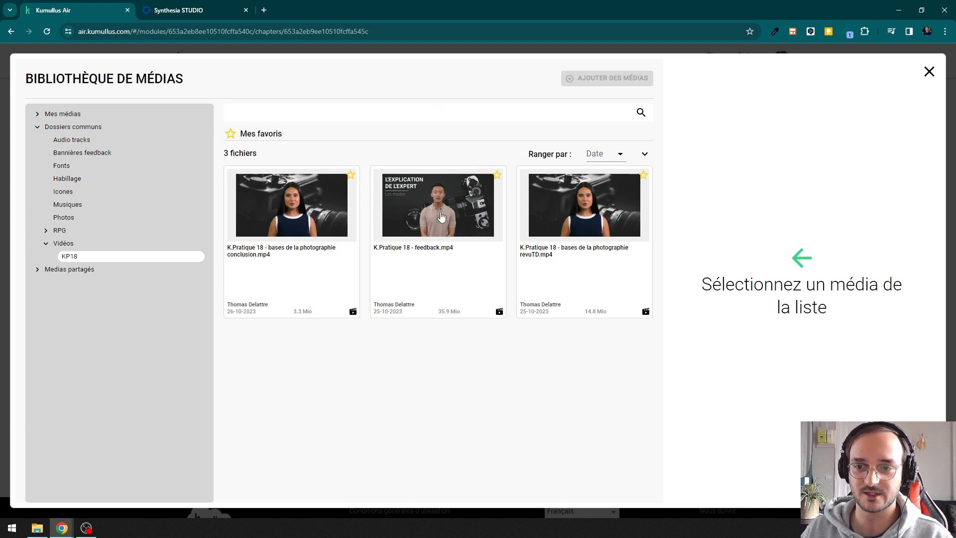
{"action": "left_click", "coordinate": [298, 222]}
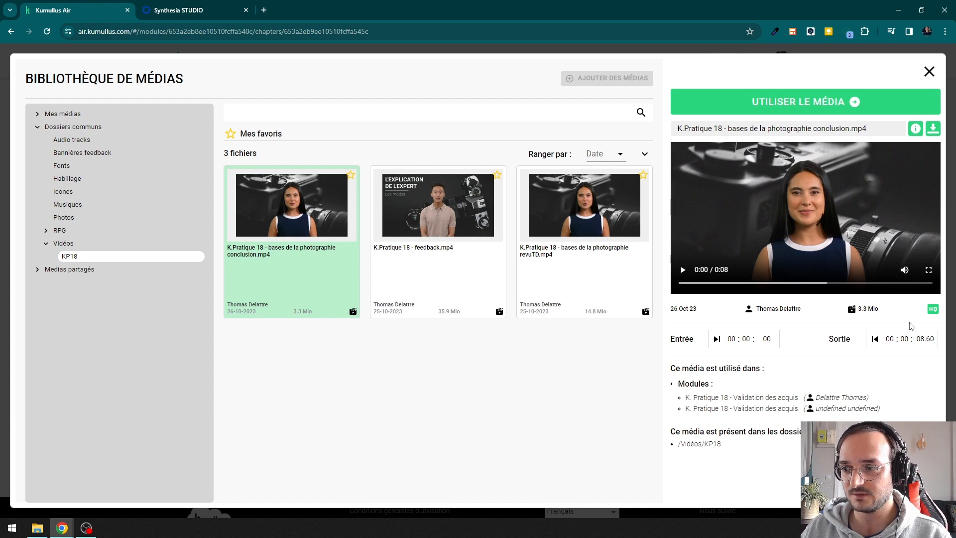
{"action": "left_click", "coordinate": [574, 194]}
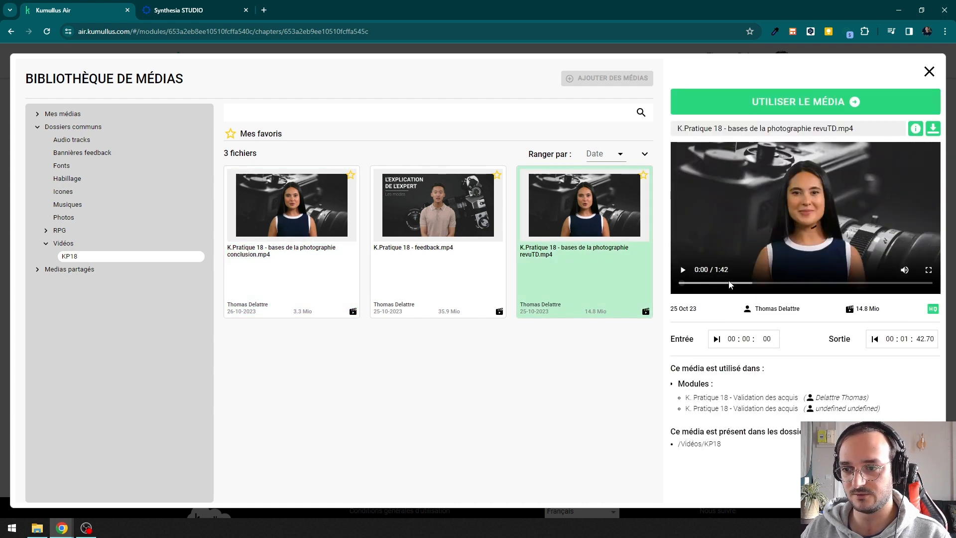
Preview the video around 0:45, set its end point to 00:00:45 and use it in the Introduction chapter.
{"action": "left_click_drag", "start_coordinate": [729, 283], "coordinate": [778, 284]}
{"action": "left_click_drag", "start_coordinate": [781, 288], "coordinate": [792, 288]}
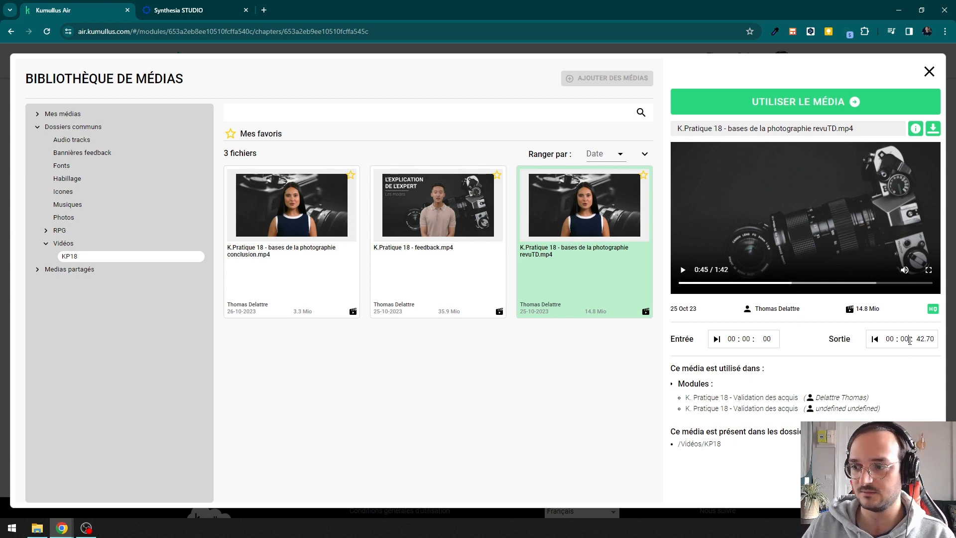
{"action": "key", "text": "Tab"}
{"action": "type", "text": "5"}
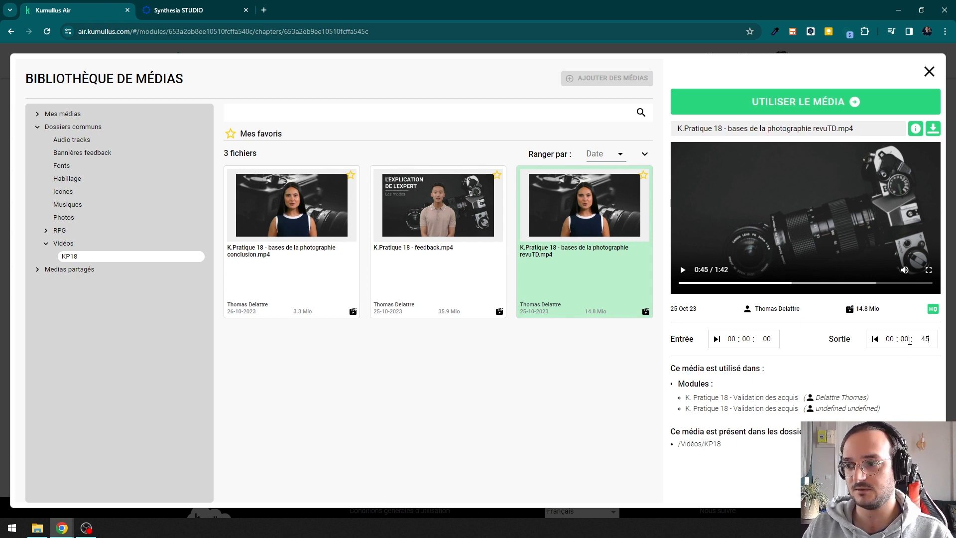
{"action": "left_click", "coordinate": [761, 102]}
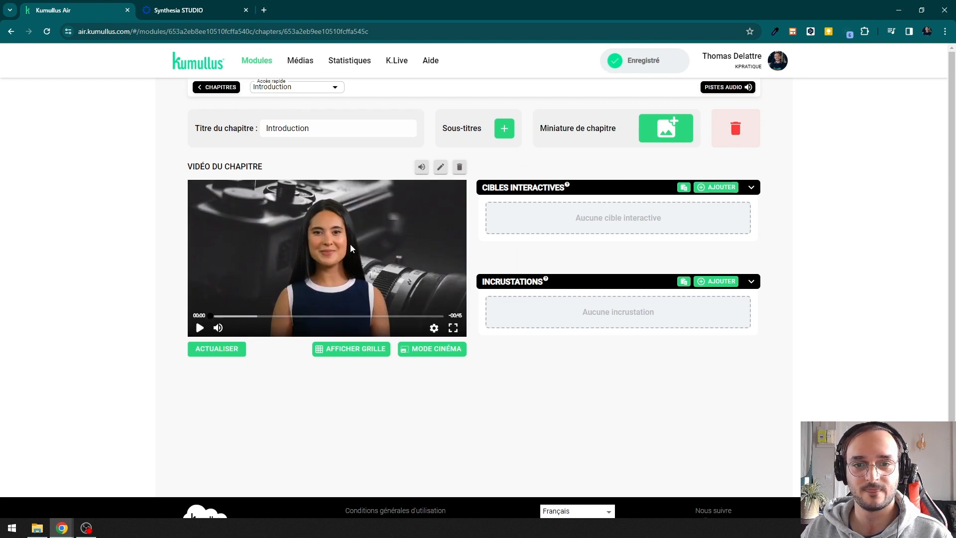
Review the chapter video's trim settings in the media library and play the trimmed video in the chapter.
{"action": "left_click", "coordinate": [440, 167]}
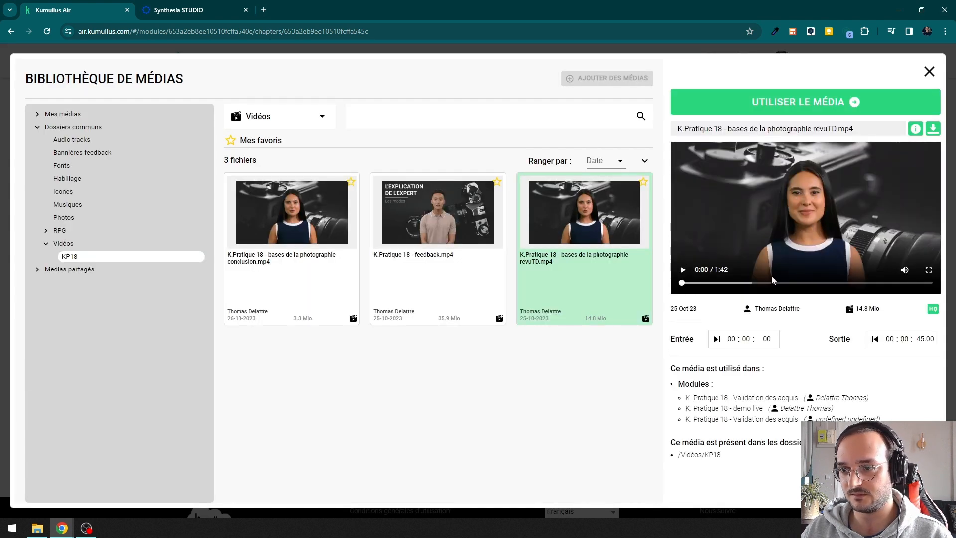
{"action": "left_click", "coordinate": [929, 71]}
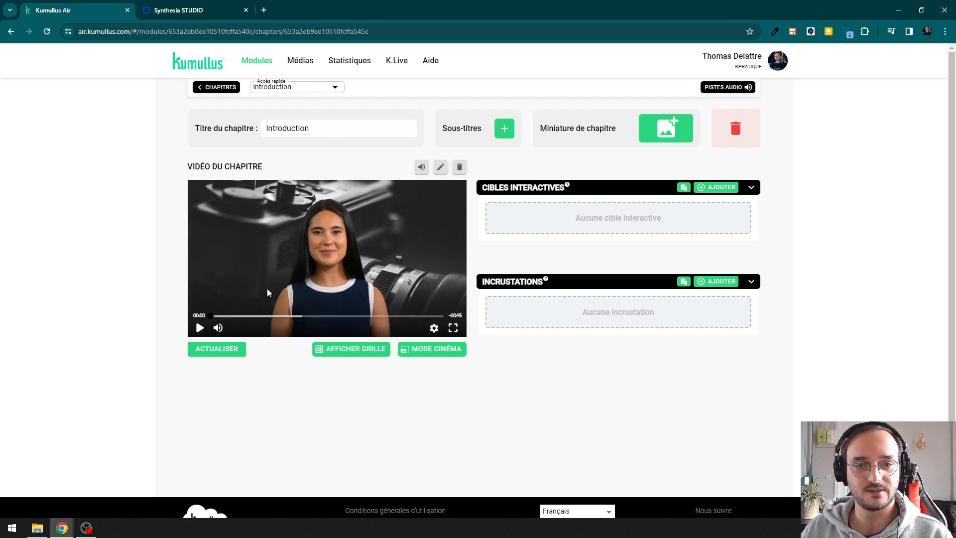
{"action": "left_click", "coordinate": [200, 328]}
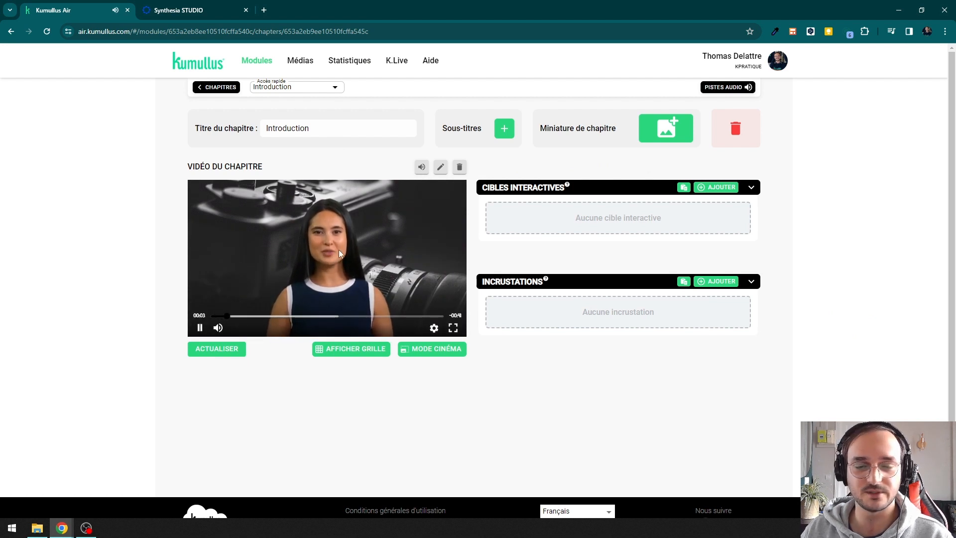
Switch to the chapter "les réglages de l'appareil photo", revisit the chapter overview and reopen that chapter.
{"action": "left_click", "coordinate": [296, 90]}
{"action": "left_click", "coordinate": [295, 124]}
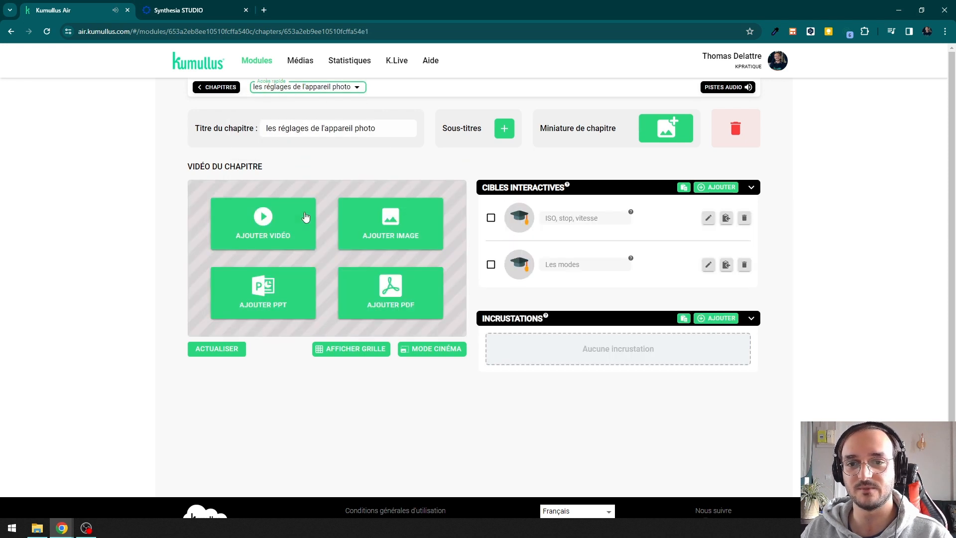
{"action": "left_click", "coordinate": [216, 88]}
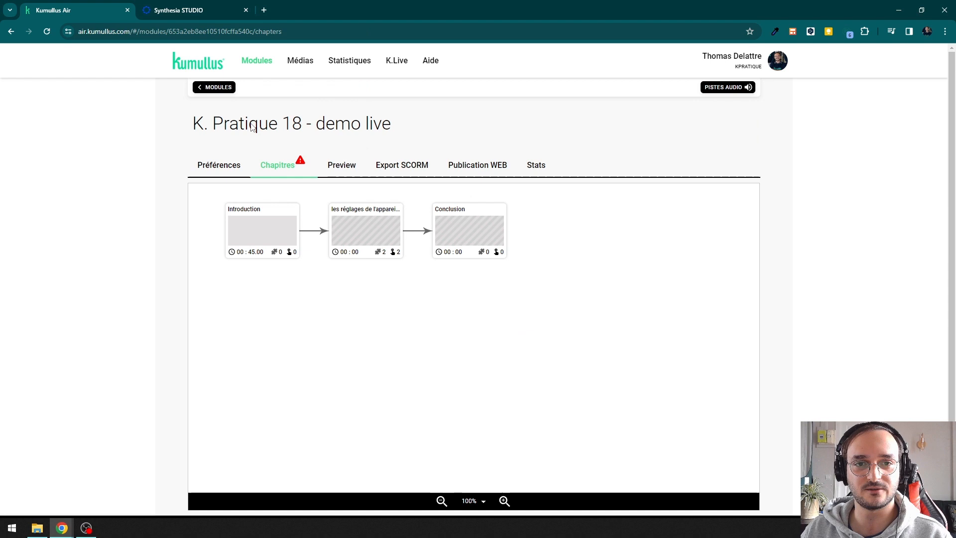
{"action": "left_click", "coordinate": [352, 232]}
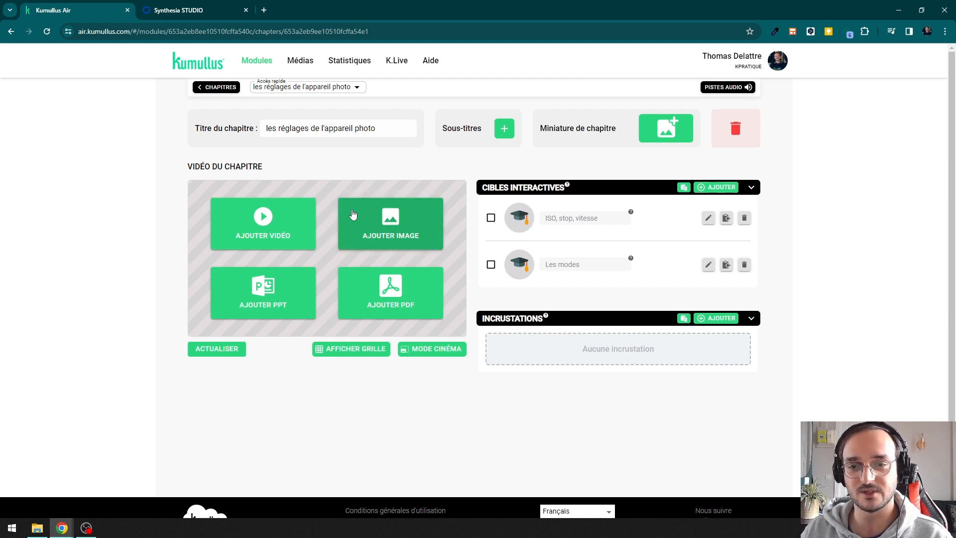
Add the Black board image from the Photos folder as the chapter's visual and confirm its conversion to video.
{"action": "left_click", "coordinate": [422, 228]}
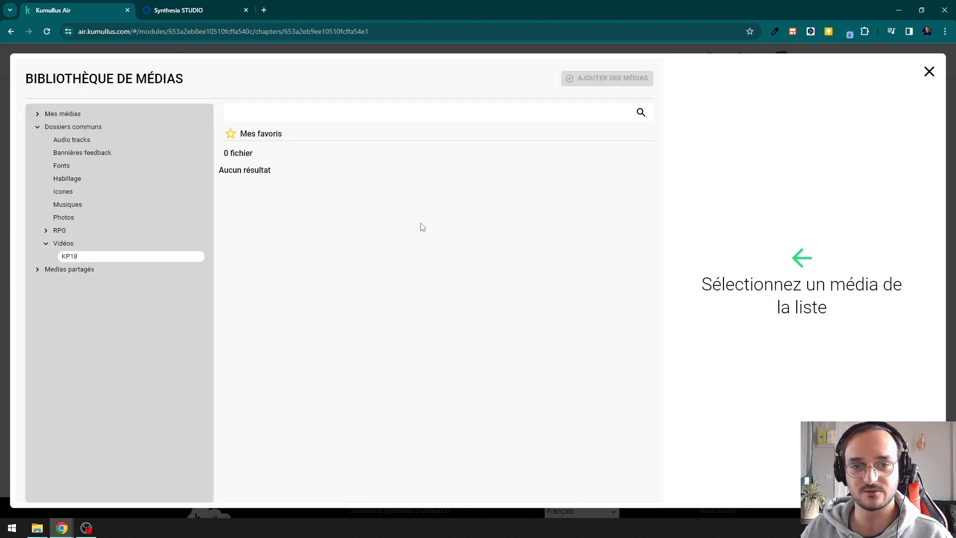
{"action": "left_click", "coordinate": [104, 218]}
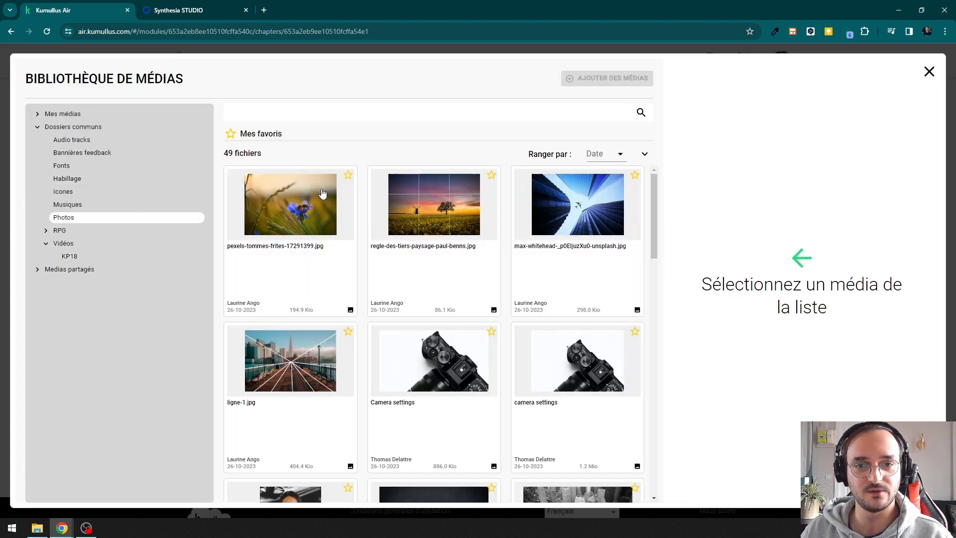
{"action": "scroll", "coordinate": [442, 286], "scroll_direction": "down", "scroll_amount": 5}
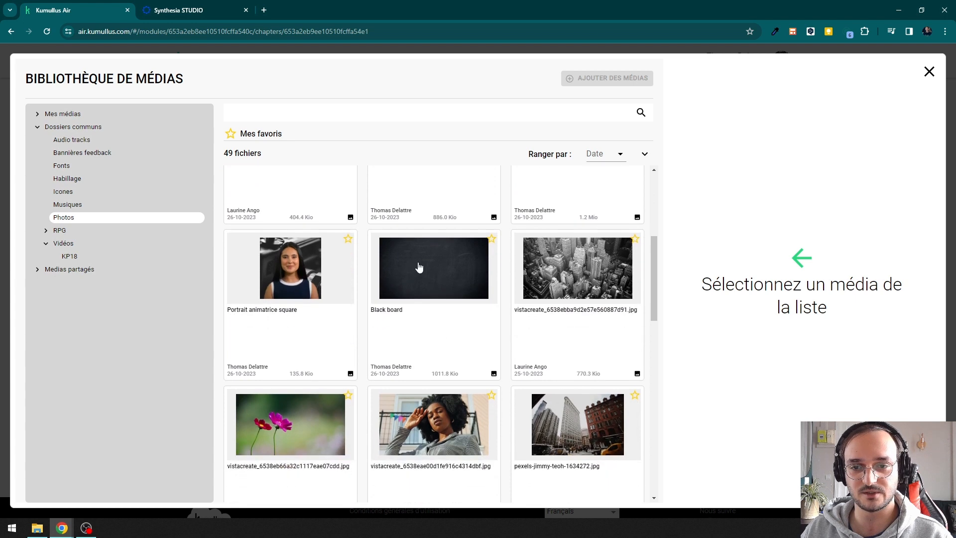
{"action": "left_click", "coordinate": [418, 267]}
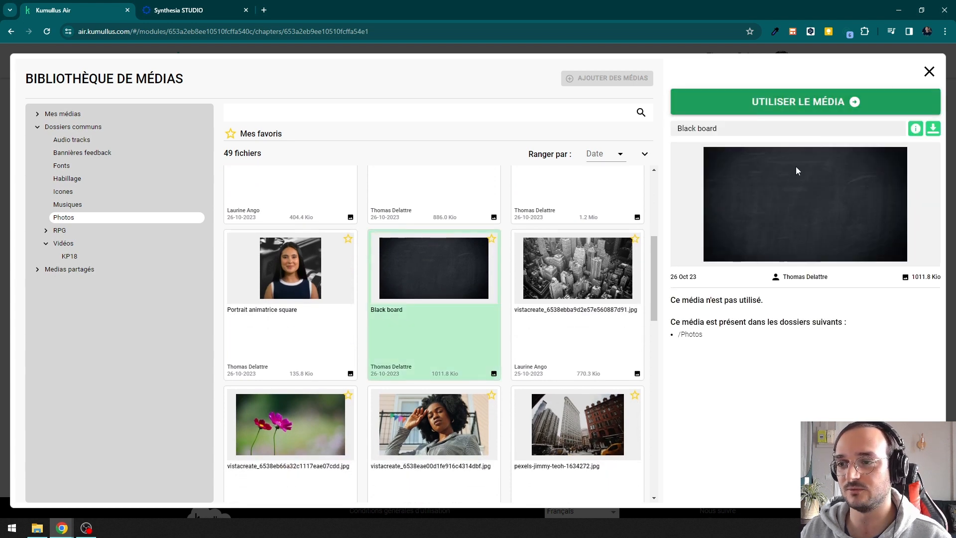
{"action": "left_click", "coordinate": [834, 114]}
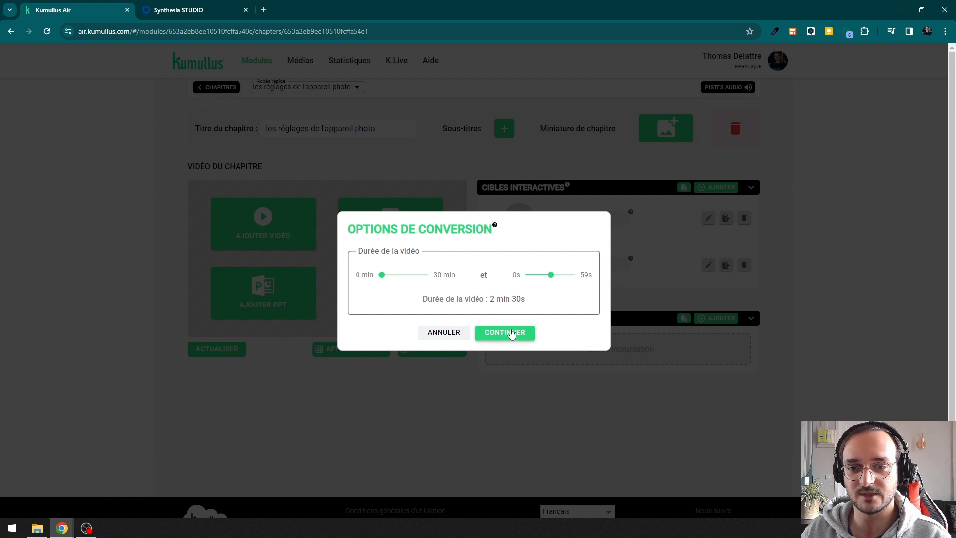
{"action": "left_click", "coordinate": [506, 333]}
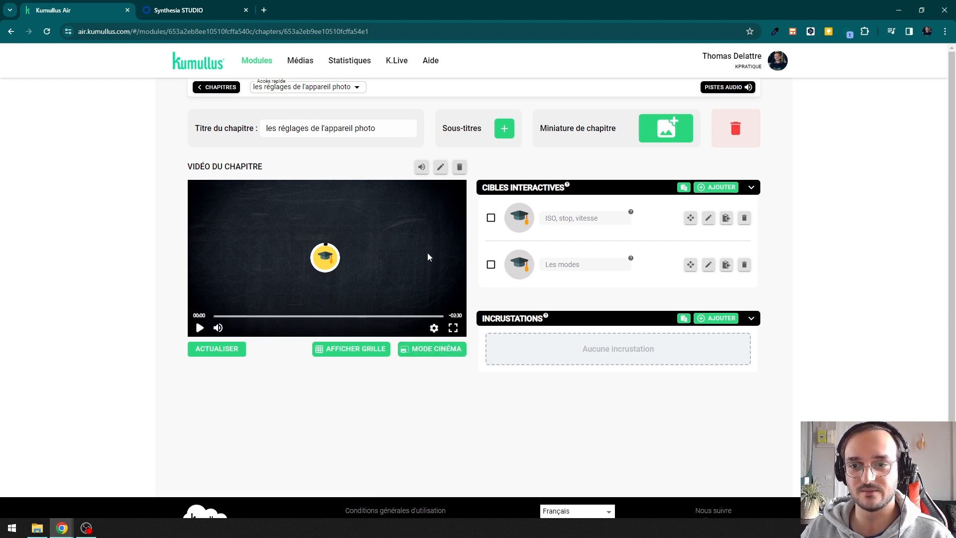
Add a text overlay to the chapter reading "Les réglages de l'appareil".
{"action": "left_click", "coordinate": [707, 321]}
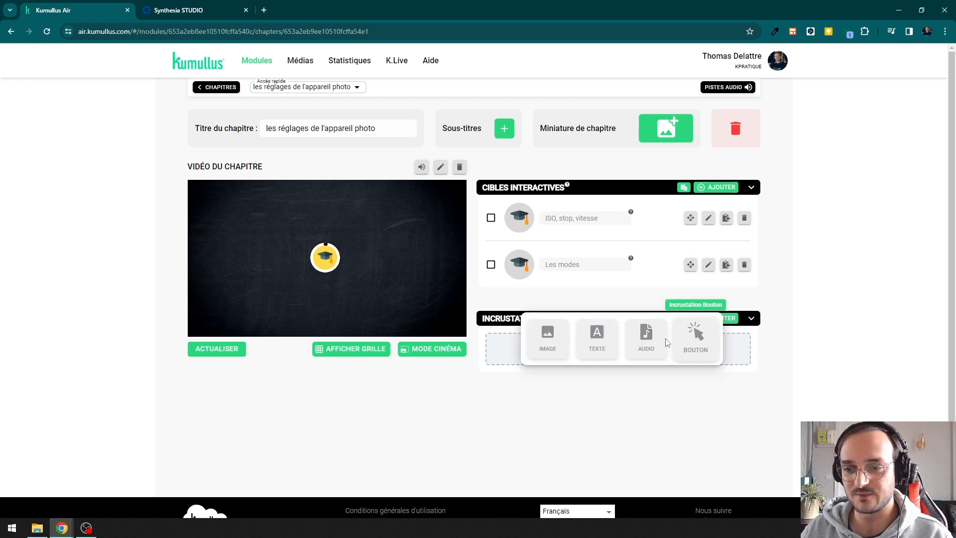
{"action": "left_click", "coordinate": [597, 346]}
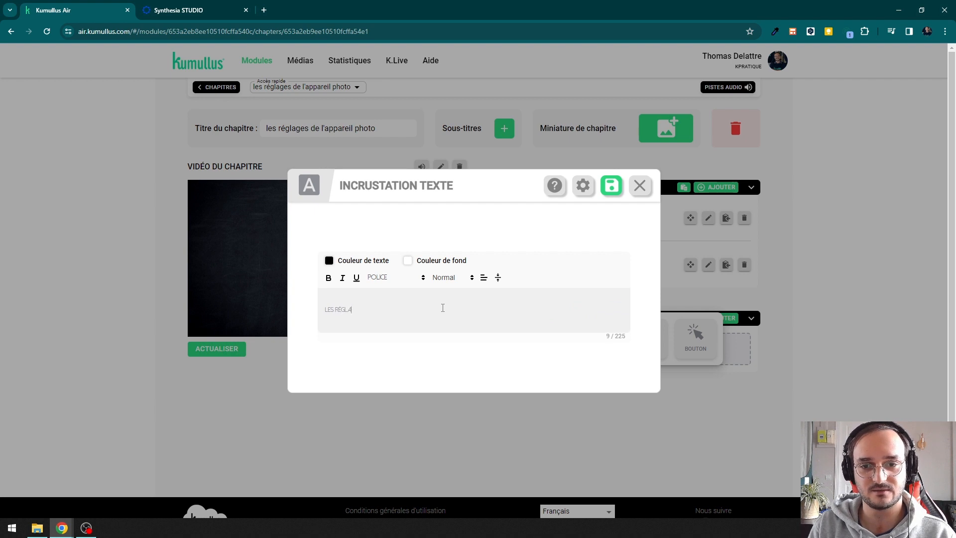
{"action": "type", "text": "IL"}
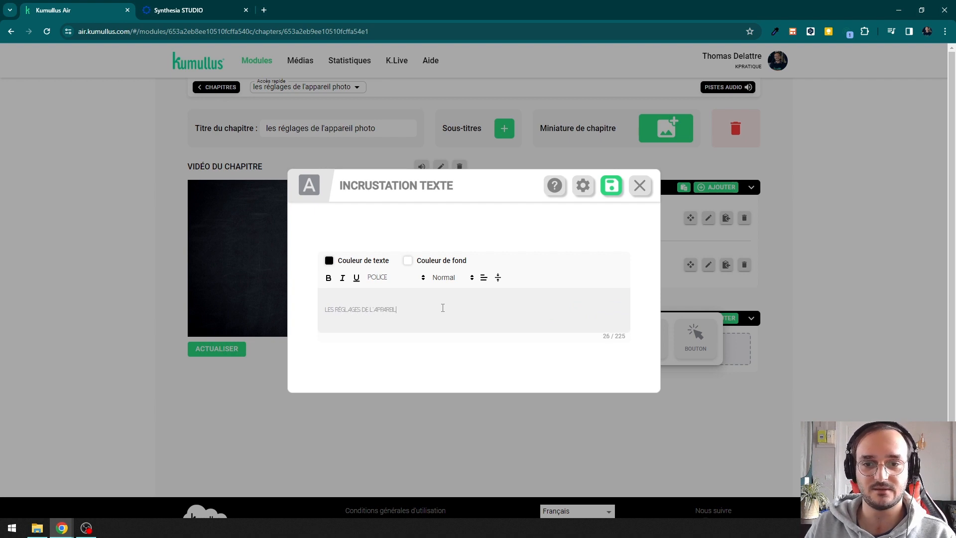
Set the overlay's text colour to yellow F8E71C and reduce the opacity of its white background.
{"action": "left_click", "coordinate": [329, 260]}
{"action": "left_click", "coordinate": [367, 404]}
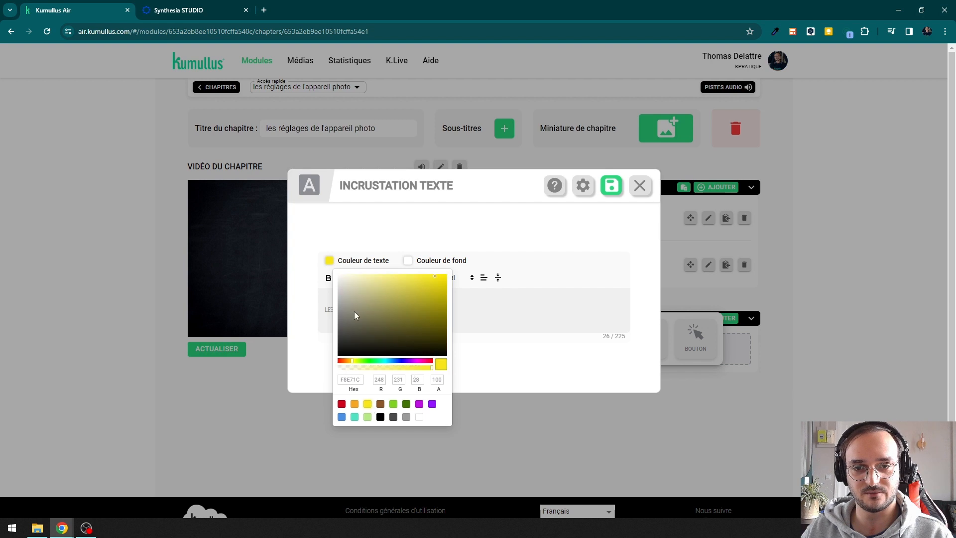
{"action": "left_click", "coordinate": [407, 261]}
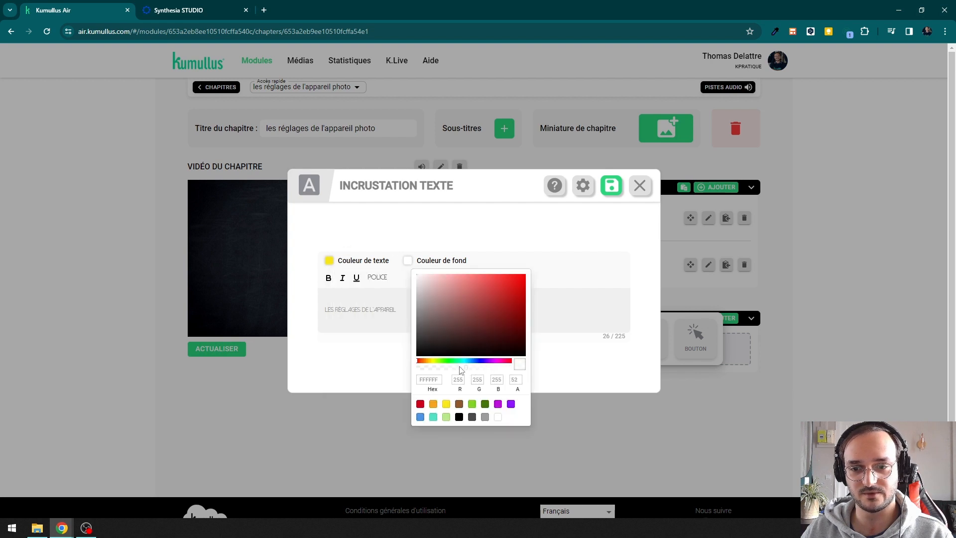
Set the text overlay's corner roundness to 0% and its shadow intensity to the minimum.
{"action": "left_click", "coordinate": [582, 185]}
{"action": "mouse_move", "coordinate": [372, 234]}
{"action": "left_click_drag", "start_coordinate": [372, 234], "coordinate": [354, 234]}
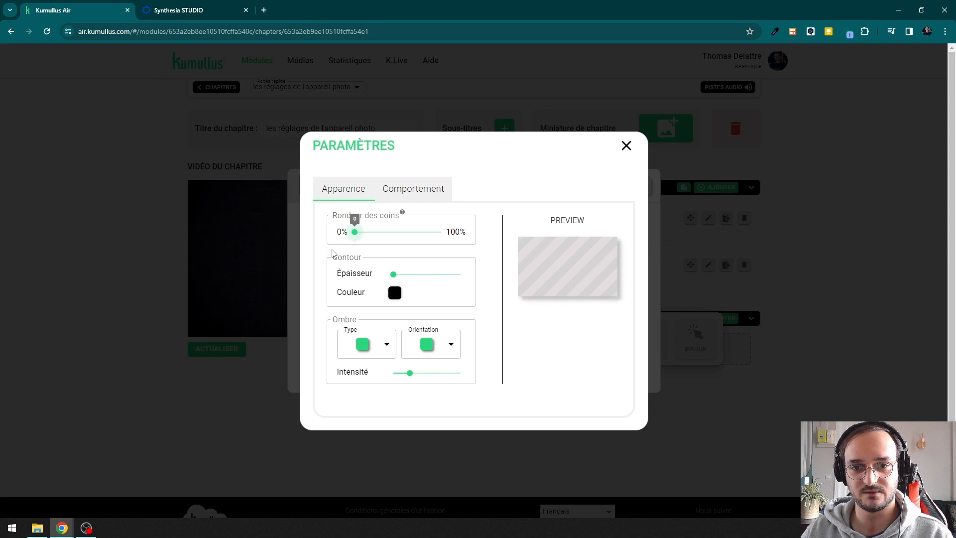
{"action": "left_click_drag", "start_coordinate": [409, 374], "coordinate": [389, 378]}
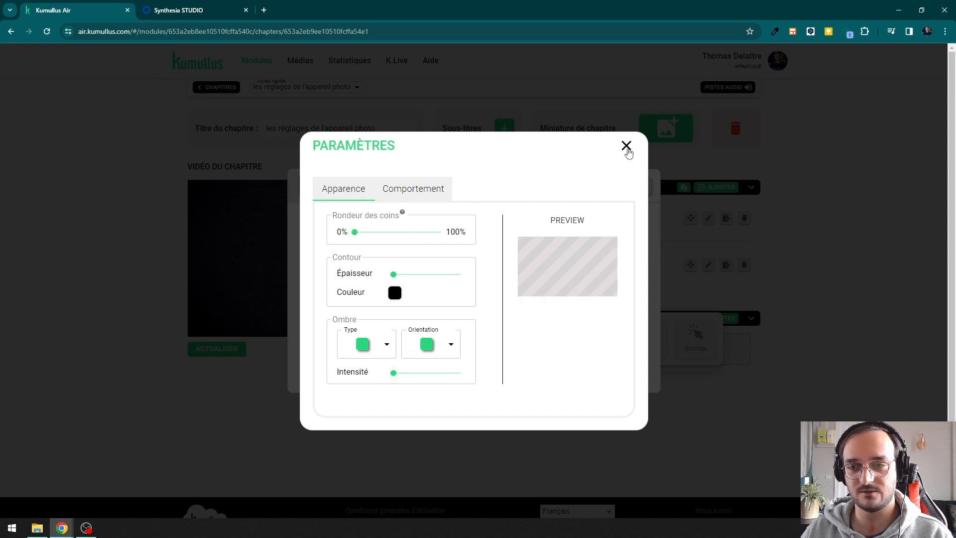
Save the text overlay, place it at about 253 x 57 in the video's upper-left corner, and extend its display end time.
{"action": "left_click", "coordinate": [626, 146]}
{"action": "left_click", "coordinate": [613, 195]}
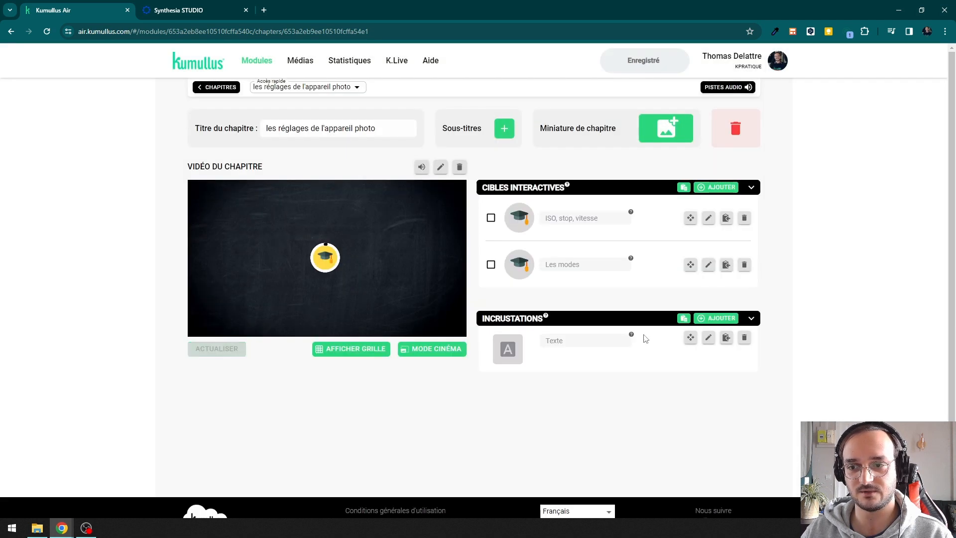
{"action": "scroll", "coordinate": [460, 279], "scroll_direction": "down", "scroll_amount": 1}
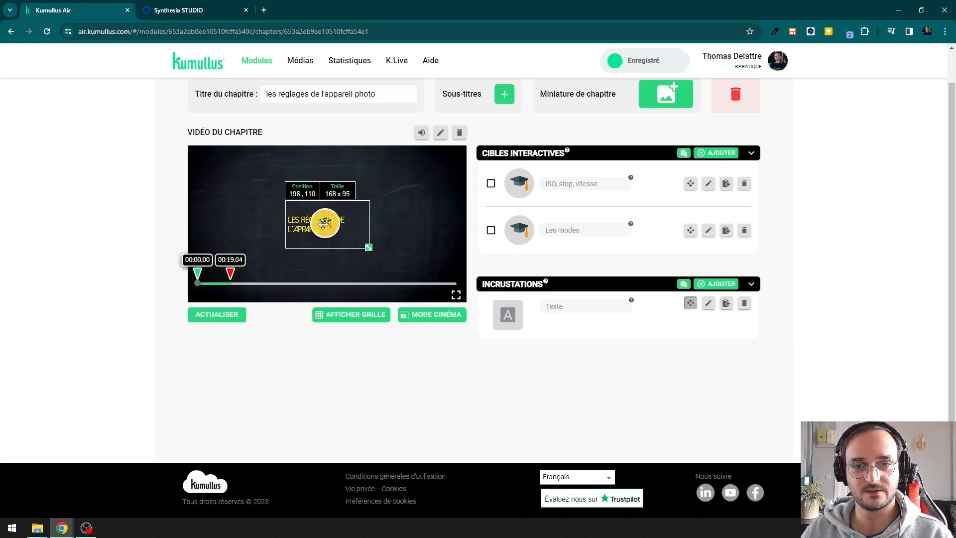
{"action": "left_click_drag", "start_coordinate": [368, 249], "coordinate": [289, 164]}
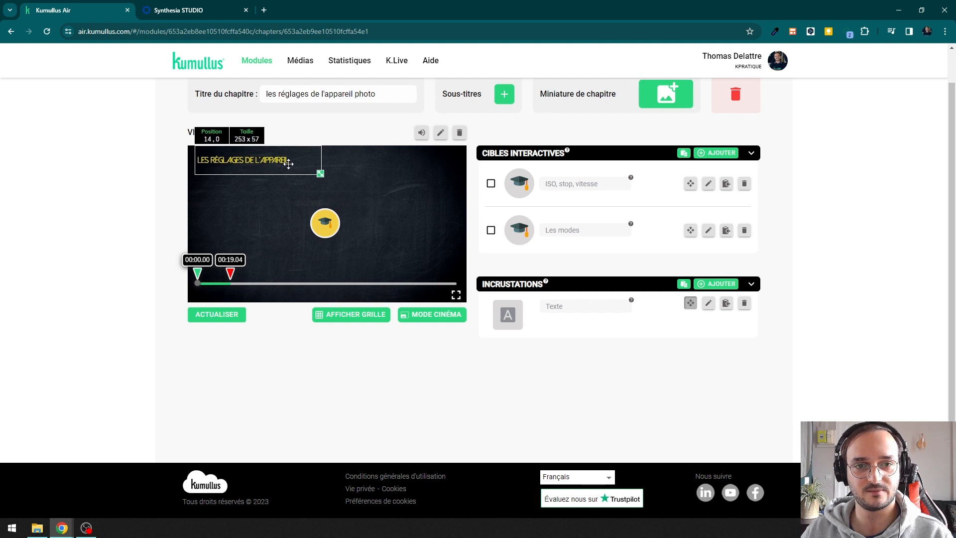
{"action": "mouse_move", "coordinate": [232, 271]}
{"action": "left_mouse_down"}
{"action": "mouse_move", "coordinate": [437, 273]}
{"action": "mouse_move", "coordinate": [332, 272]}
{"action": "left_mouse_up"}
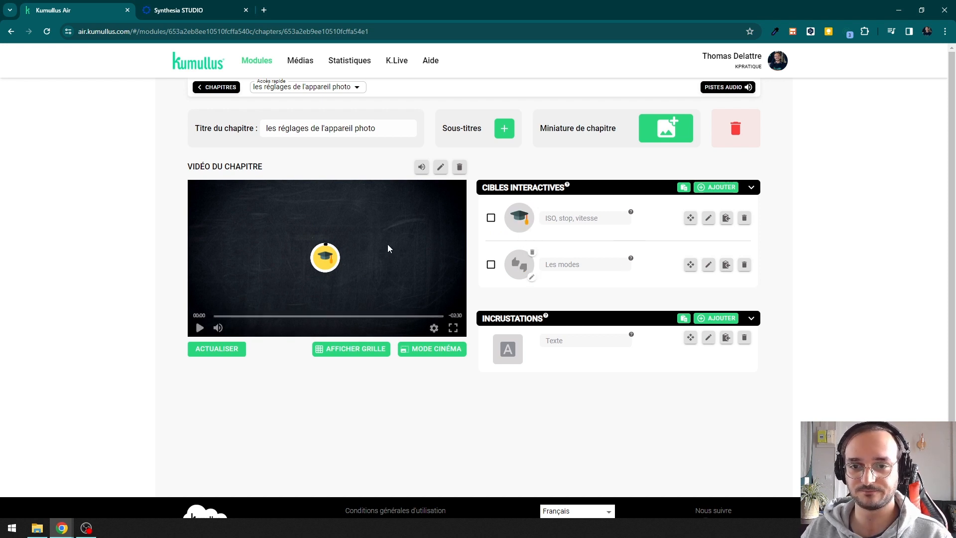
Mute the chapter preview and play it to check how the text overlay appears.
{"action": "left_click", "coordinate": [218, 327]}
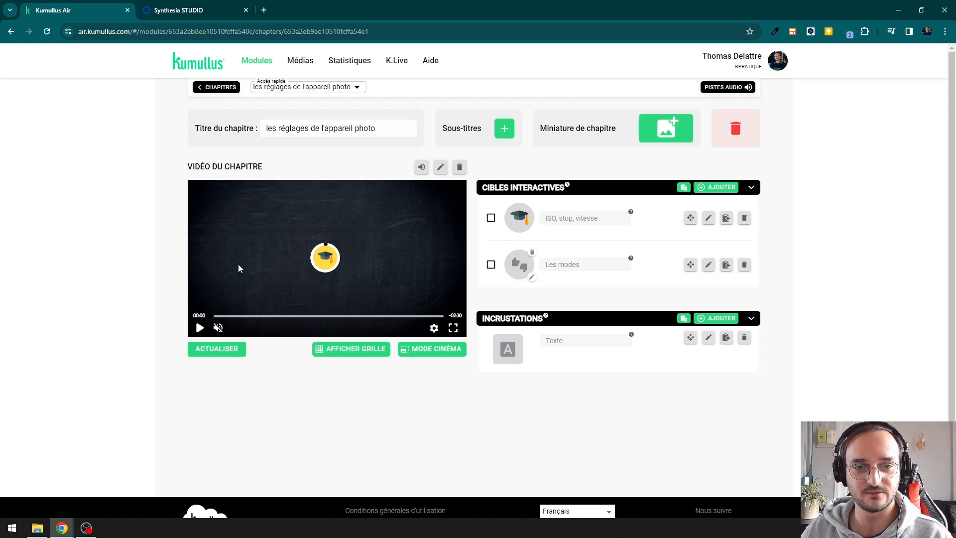
{"action": "left_click", "coordinate": [238, 264]}
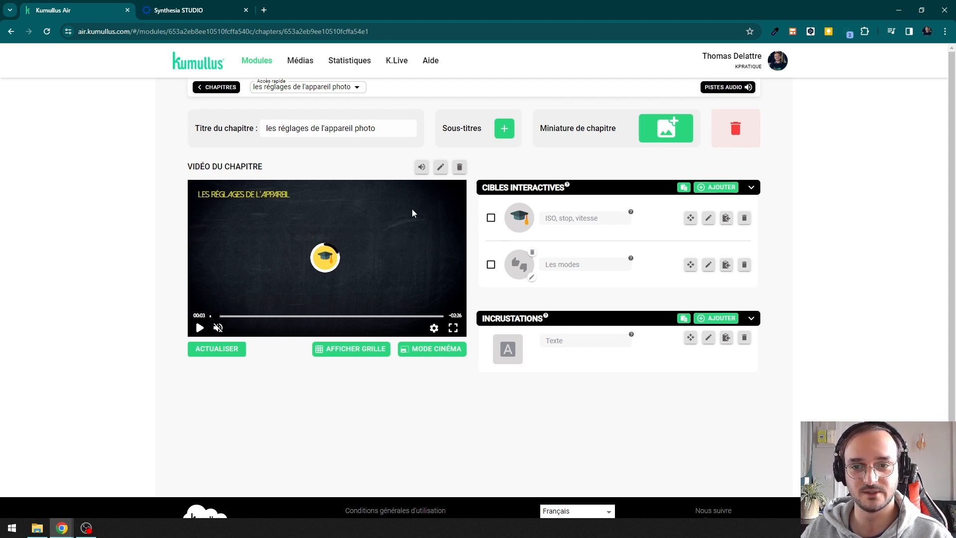
Add an audio overlay to the chapter using KP18 CH1 audio #1.mp3 from the Audio tracks folder.
{"action": "left_click", "coordinate": [717, 318]}
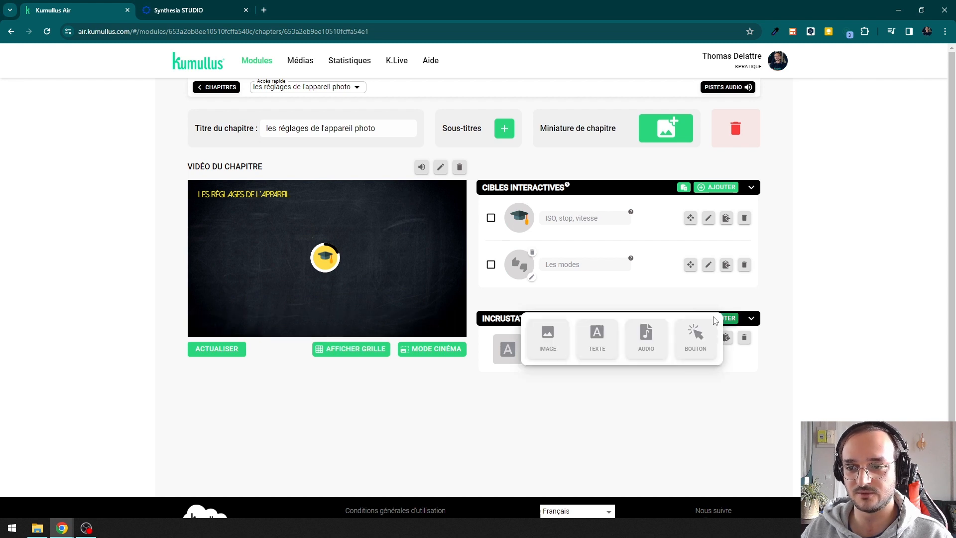
{"action": "left_click", "coordinate": [647, 340]}
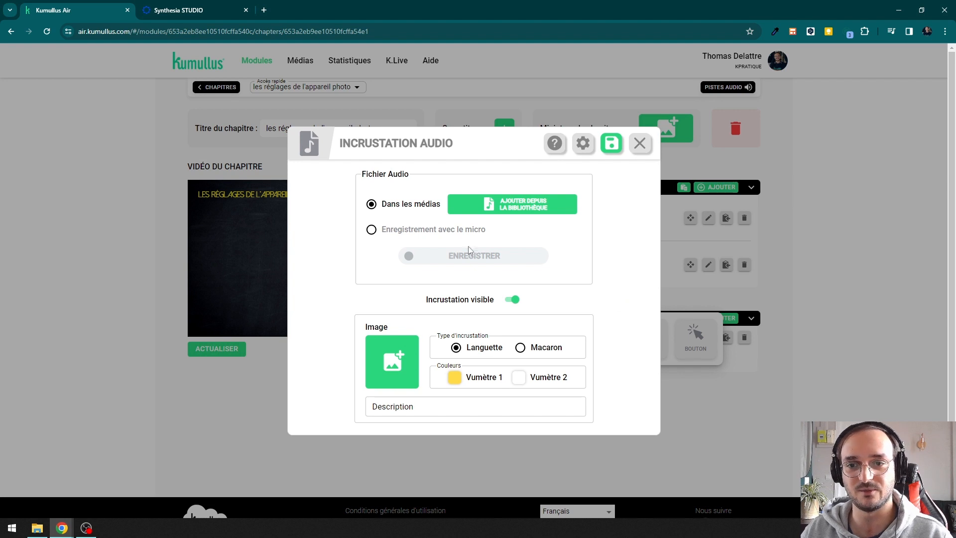
{"action": "left_click", "coordinate": [502, 209]}
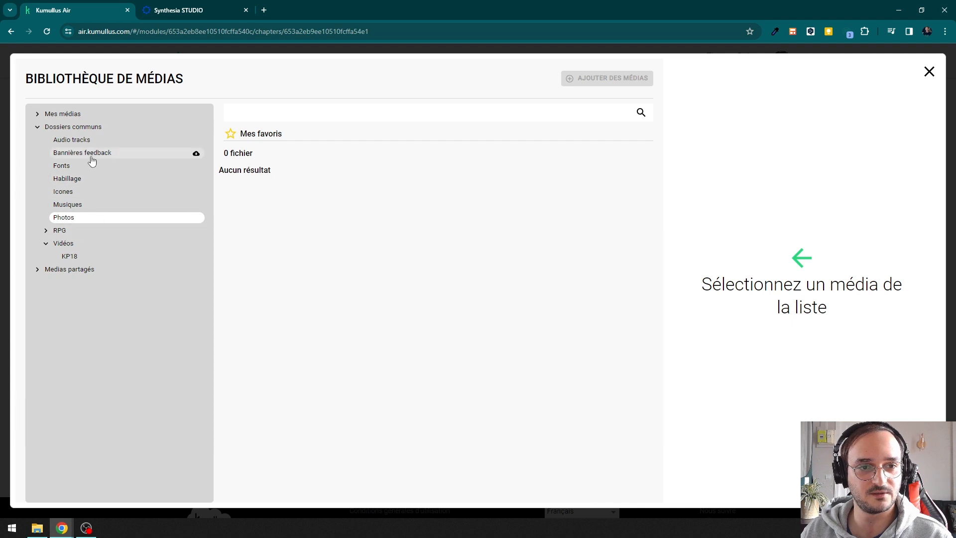
{"action": "left_click", "coordinate": [99, 142]}
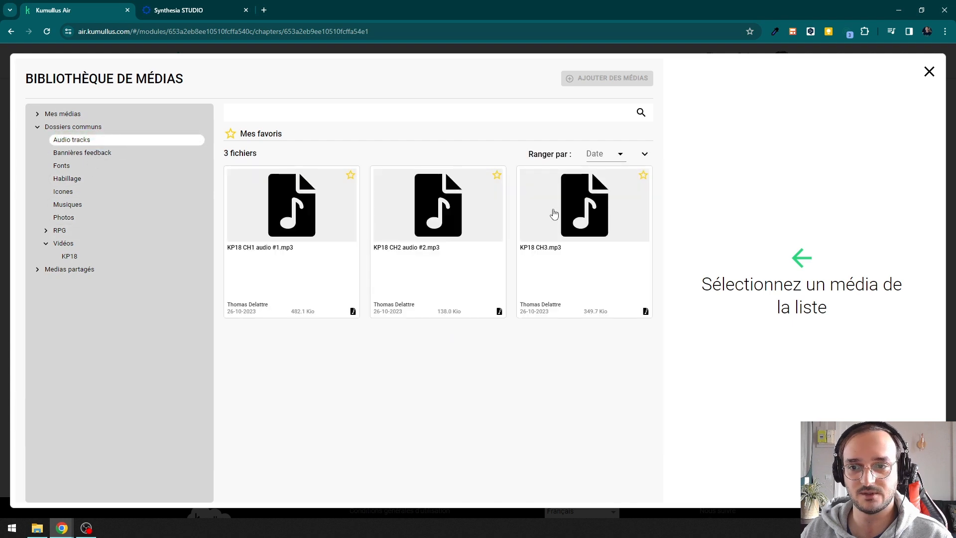
{"action": "left_click", "coordinate": [273, 216]}
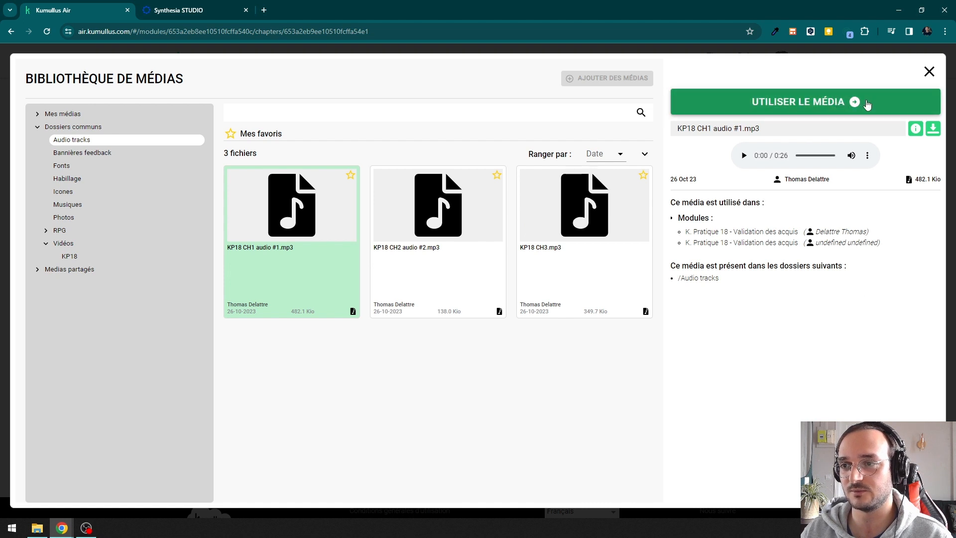
{"action": "left_click", "coordinate": [866, 102]}
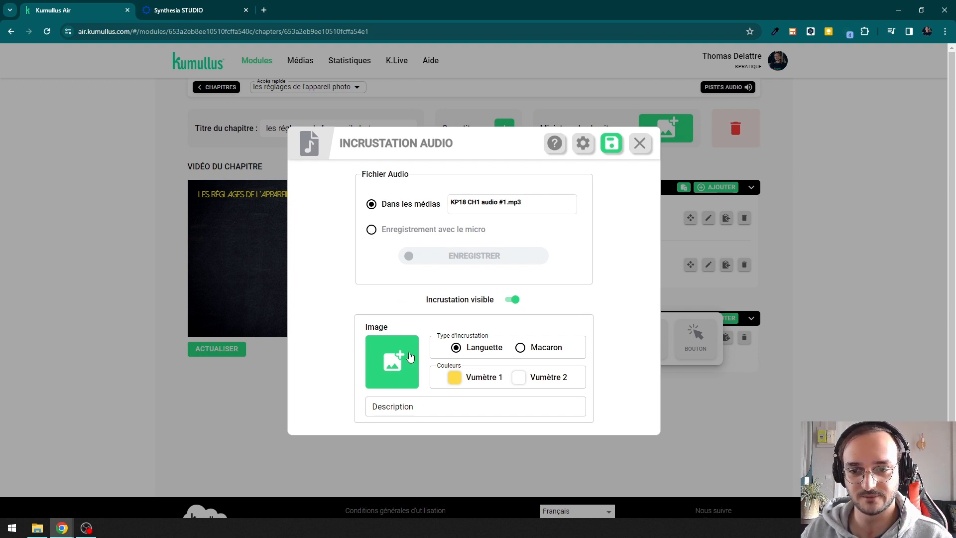
Set the audio overlay's type to Macaron and use Portrait animatrice square from the Photos folder as its image.
{"action": "left_click", "coordinate": [520, 348]}
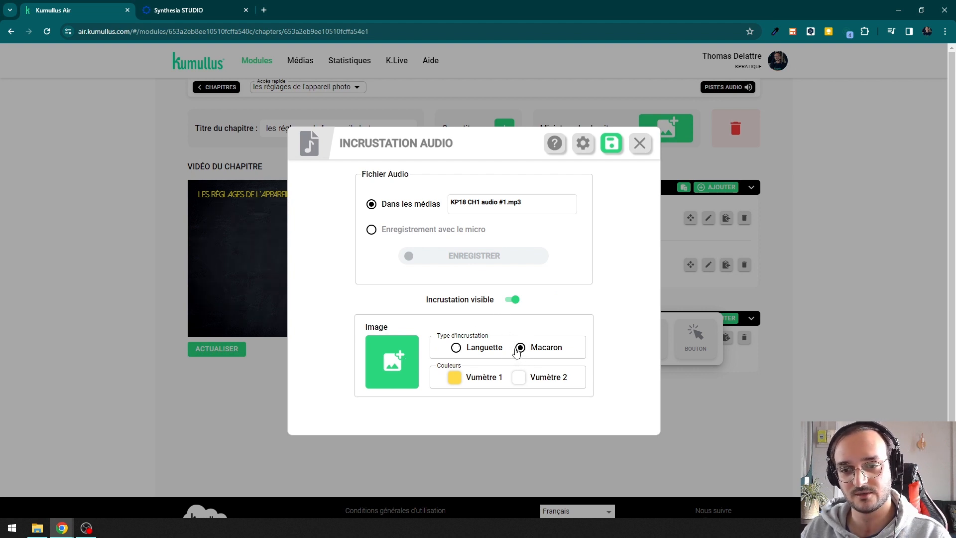
{"action": "left_click", "coordinate": [399, 361]}
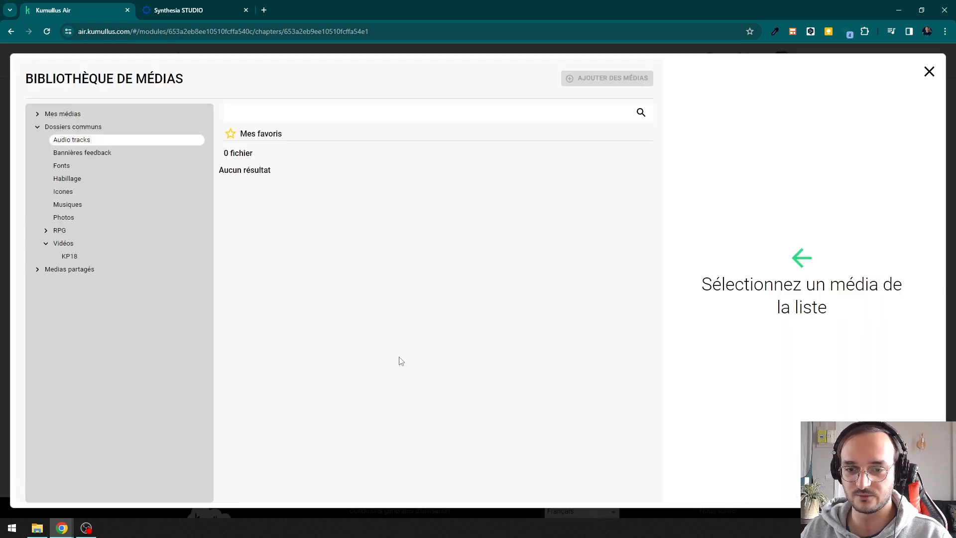
{"action": "left_click", "coordinate": [81, 219]}
{"action": "scroll", "coordinate": [459, 266], "scroll_direction": "down", "scroll_amount": 3}
{"action": "scroll", "coordinate": [458, 266], "scroll_direction": "down", "scroll_amount": 2}
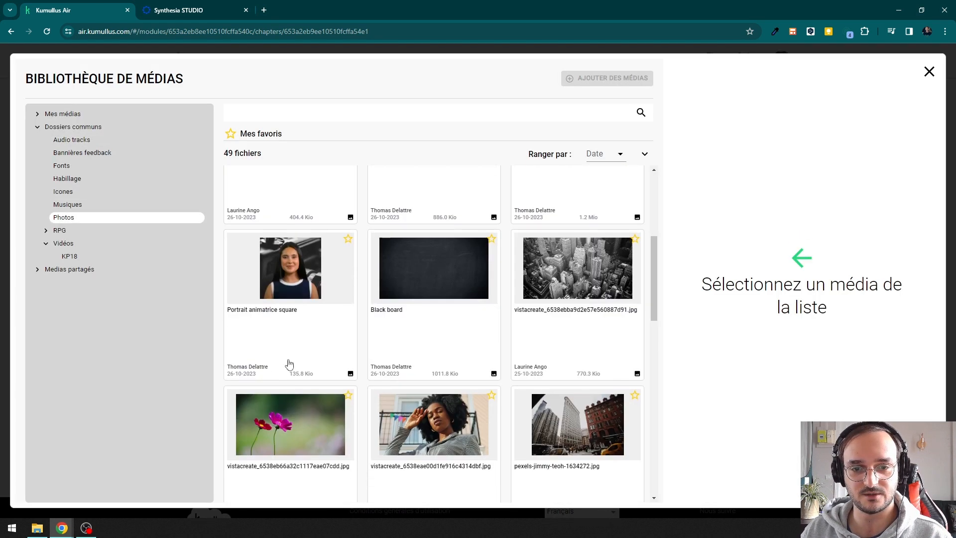
{"action": "left_click", "coordinate": [291, 363]}
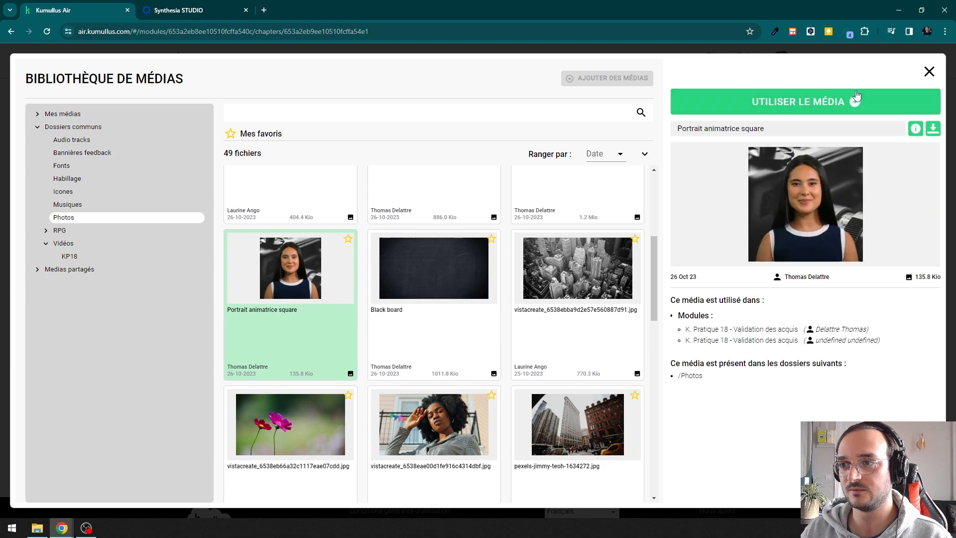
{"action": "left_click", "coordinate": [849, 99]}
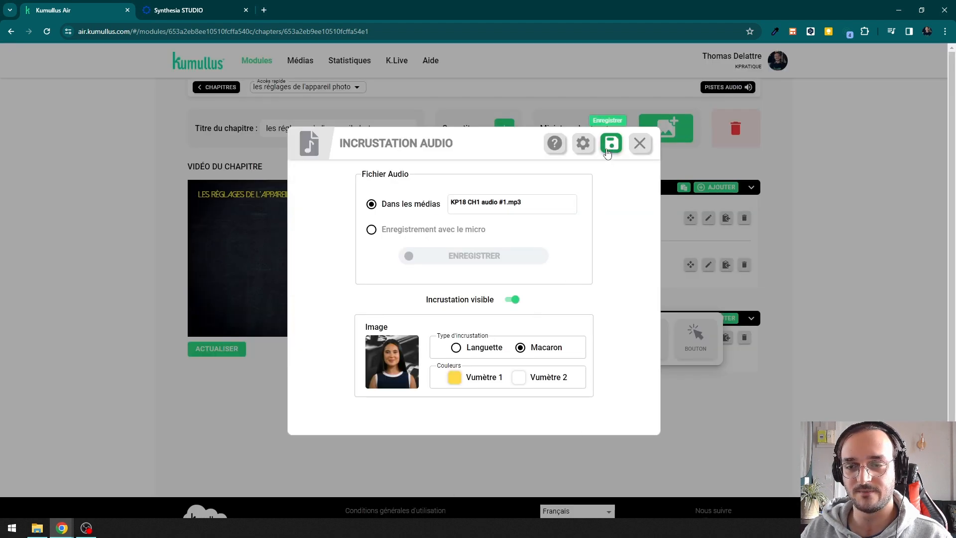
Reduce the Vumètre 1 colour's opacity to 80, set Vumètre 2 to black 000000 with opacity 82, and save the audio overlay.
{"action": "left_click", "coordinate": [454, 378]}
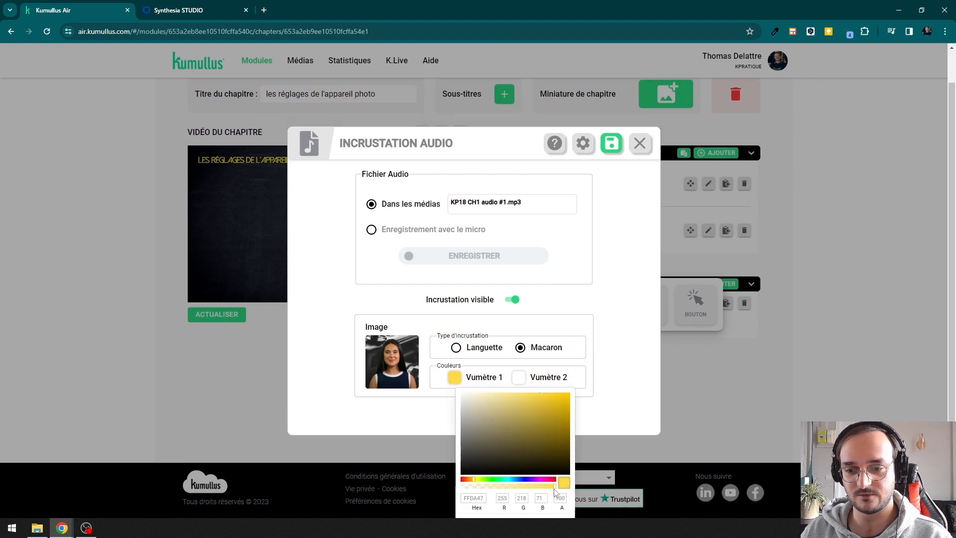
{"action": "left_click_drag", "start_coordinate": [554, 488], "coordinate": [547, 489]}
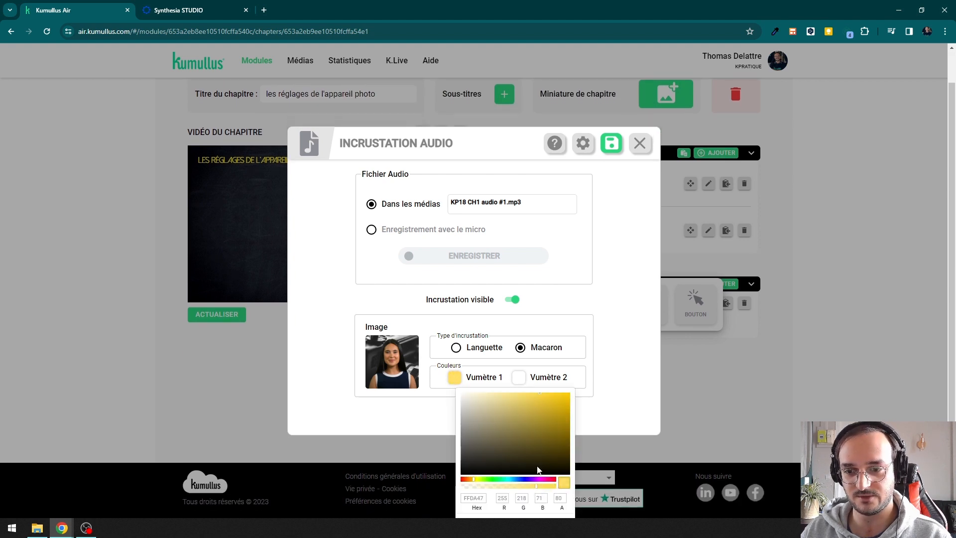
{"action": "left_click", "coordinate": [519, 378]}
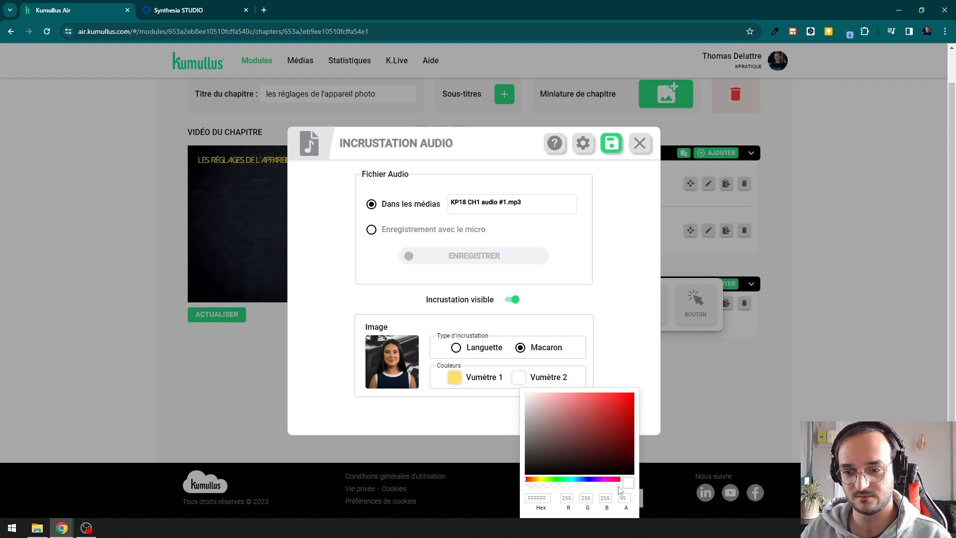
{"action": "left_click", "coordinate": [526, 473]}
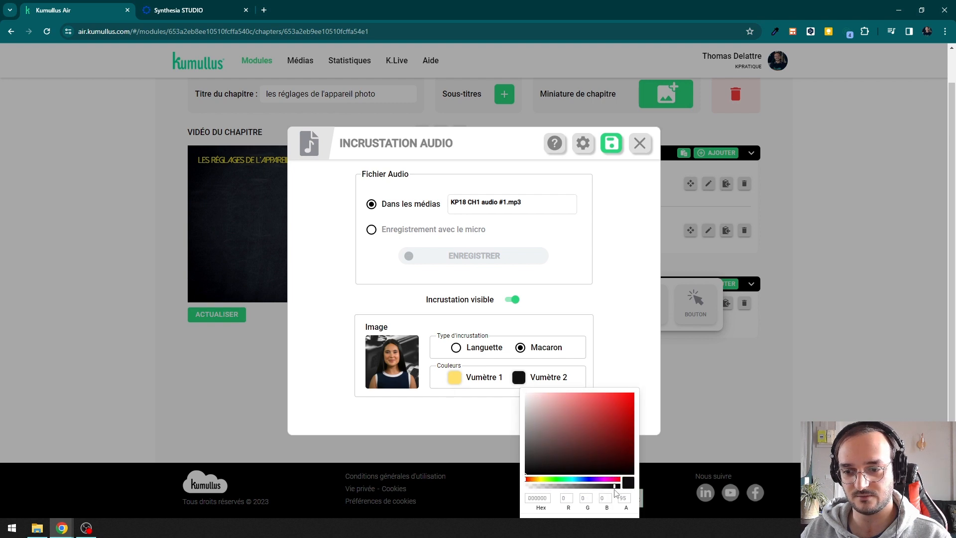
{"action": "left_click_drag", "start_coordinate": [608, 490], "coordinate": [603, 489]}
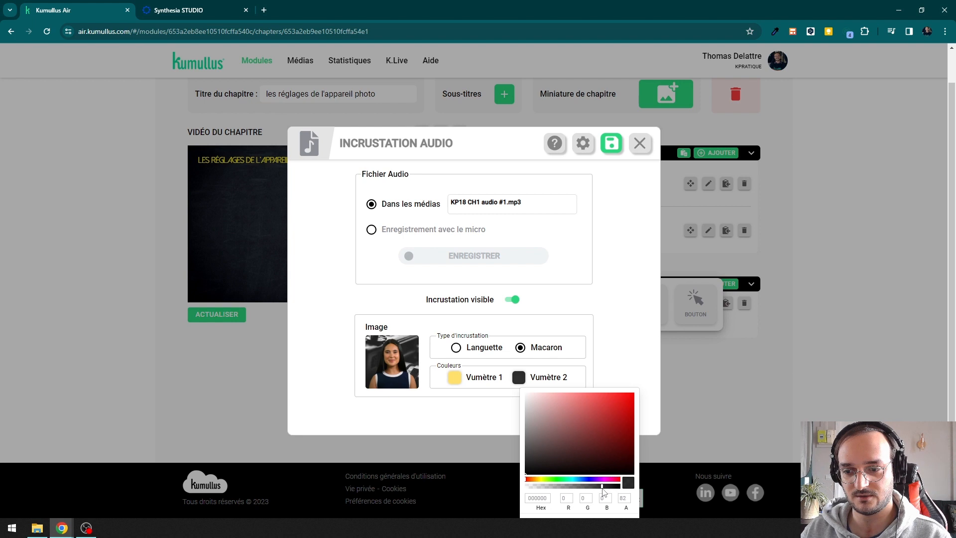
{"action": "left_click", "coordinate": [612, 143]}
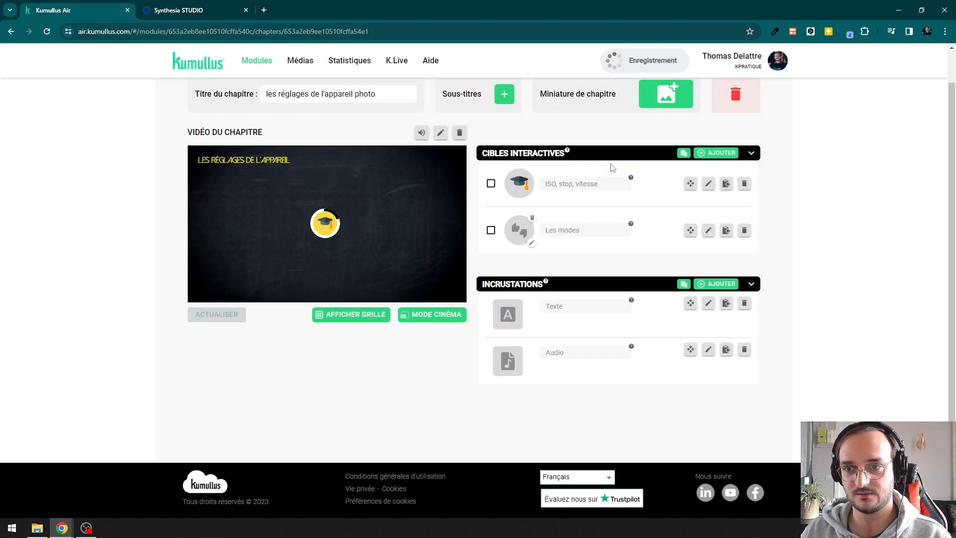
Enlarge the chapter video in cinema mode and place the audio overlay in its upper-right corner at about 87 x 87.
{"action": "left_click", "coordinate": [690, 351]}
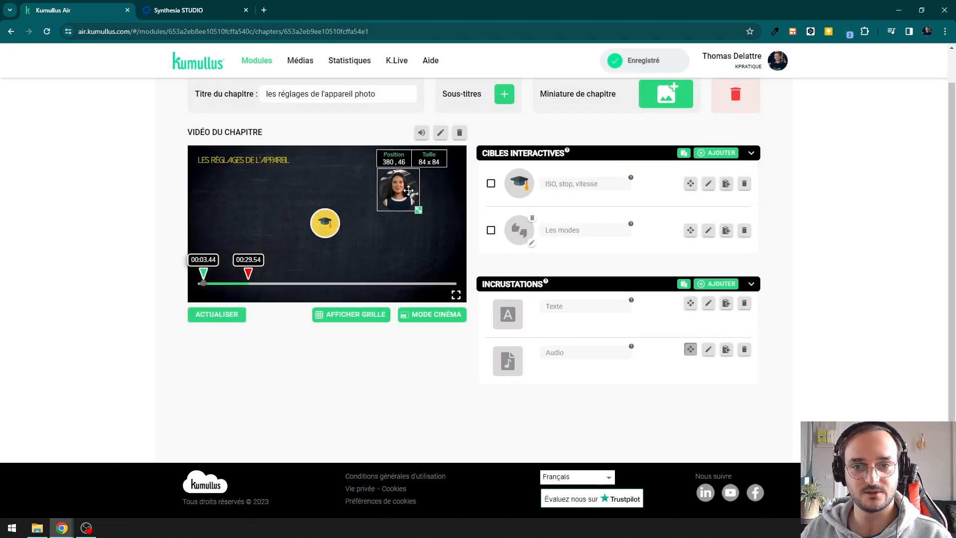
{"action": "left_click", "coordinate": [431, 319]}
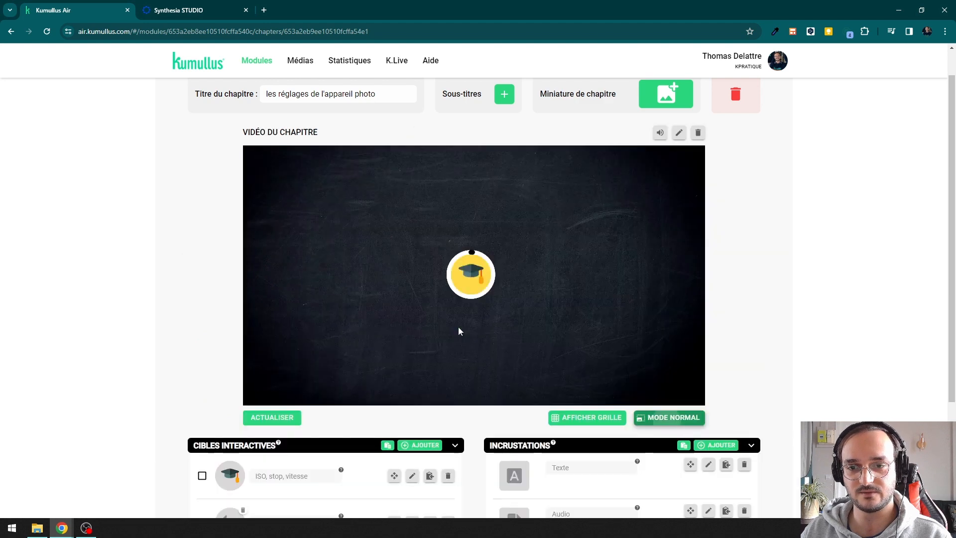
{"action": "scroll", "coordinate": [658, 372], "scroll_direction": "down", "scroll_amount": 3}
{"action": "left_click", "coordinate": [690, 361]}
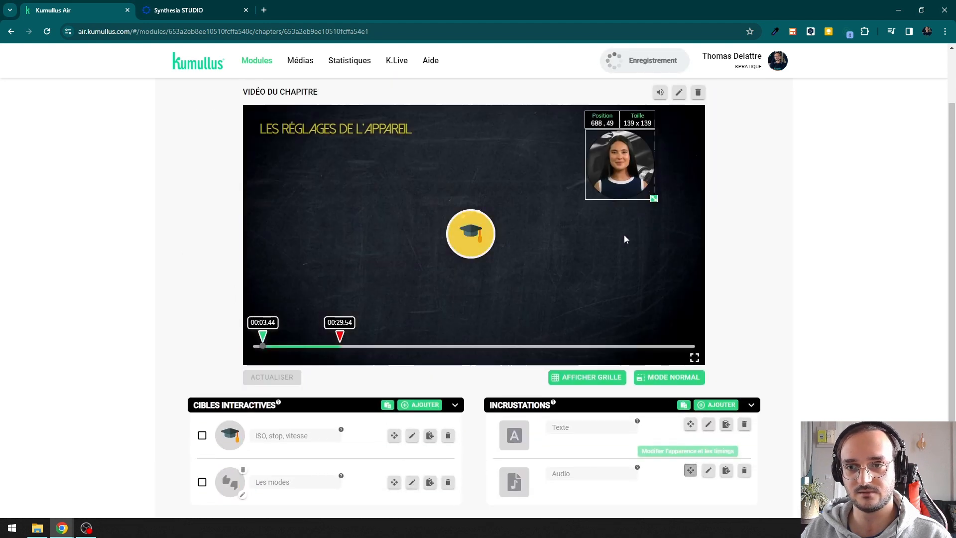
{"action": "left_click_drag", "start_coordinate": [633, 161], "coordinate": [662, 154]}
{"action": "left_click_drag", "start_coordinate": [683, 194], "coordinate": [663, 154]}
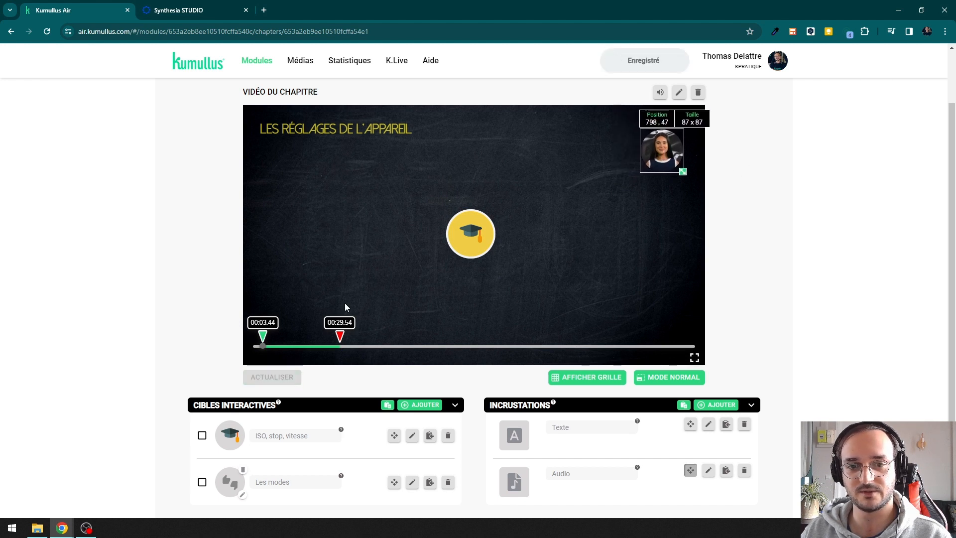
Refresh the chapter preview, turn its sound back on and play it to check the audio overlay's animated portrait.
{"action": "left_click", "coordinate": [273, 377]}
{"action": "left_click", "coordinate": [273, 356]}
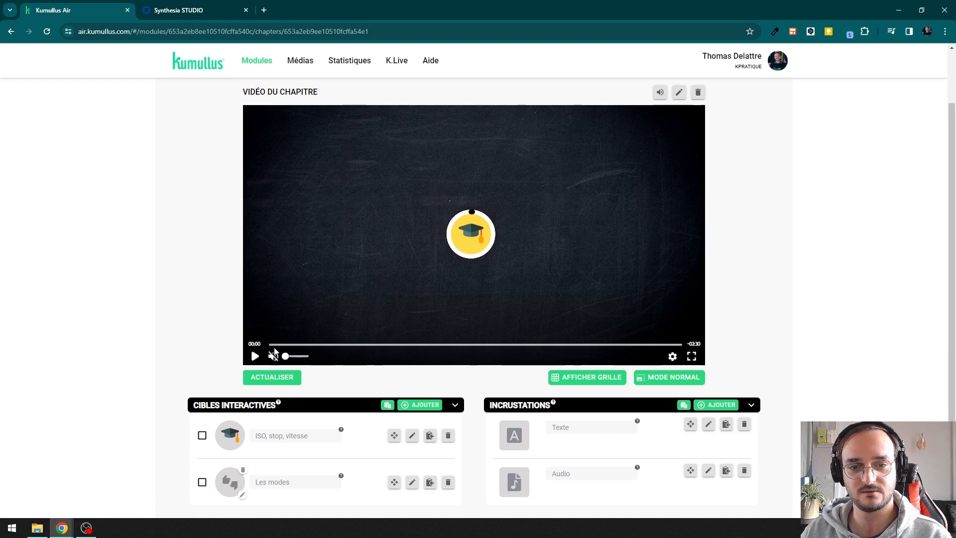
{"action": "left_click", "coordinate": [272, 345]}
{"action": "left_click", "coordinate": [273, 356]}
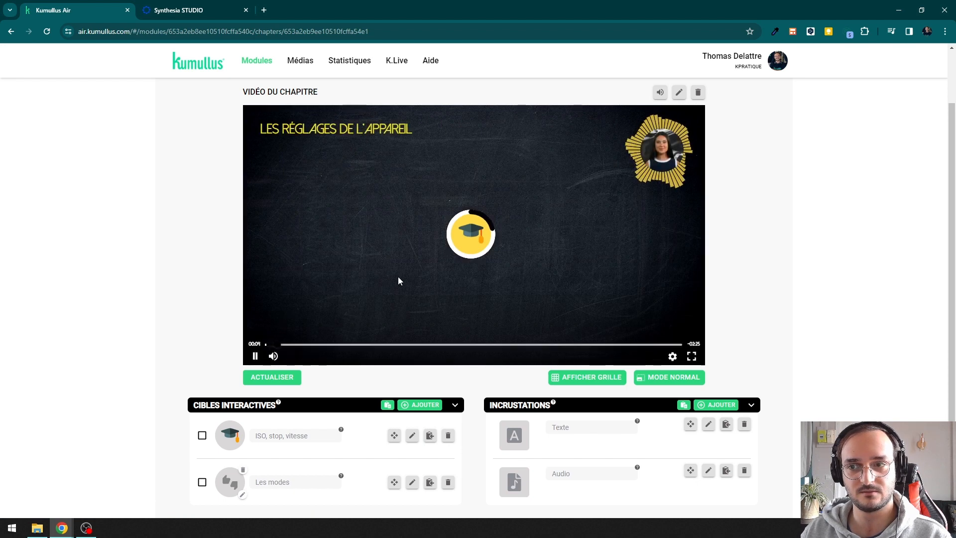
{"action": "left_click", "coordinate": [668, 168]}
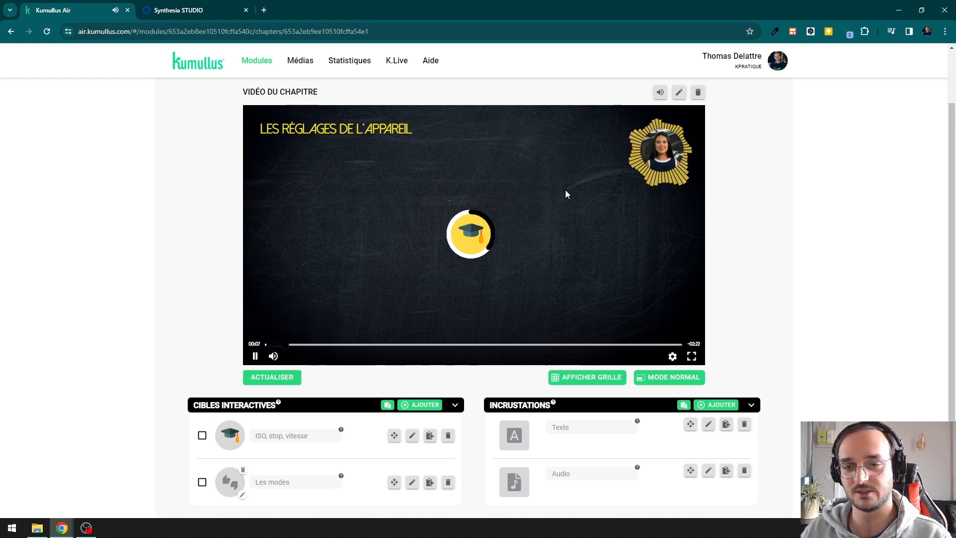
Rename the audio overlay as "Audio #1".
{"action": "scroll", "coordinate": [510, 232], "scroll_direction": "down", "scroll_amount": 1}
{"action": "scroll", "coordinate": [513, 244], "scroll_direction": "up", "scroll_amount": 1}
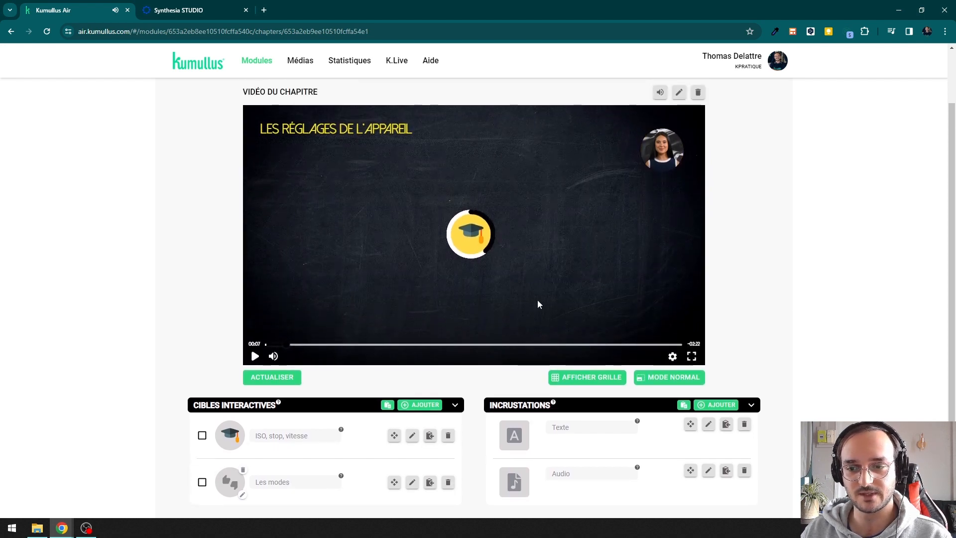
{"action": "left_click", "coordinate": [595, 474]}
{"action": "type", "text": "#1"}
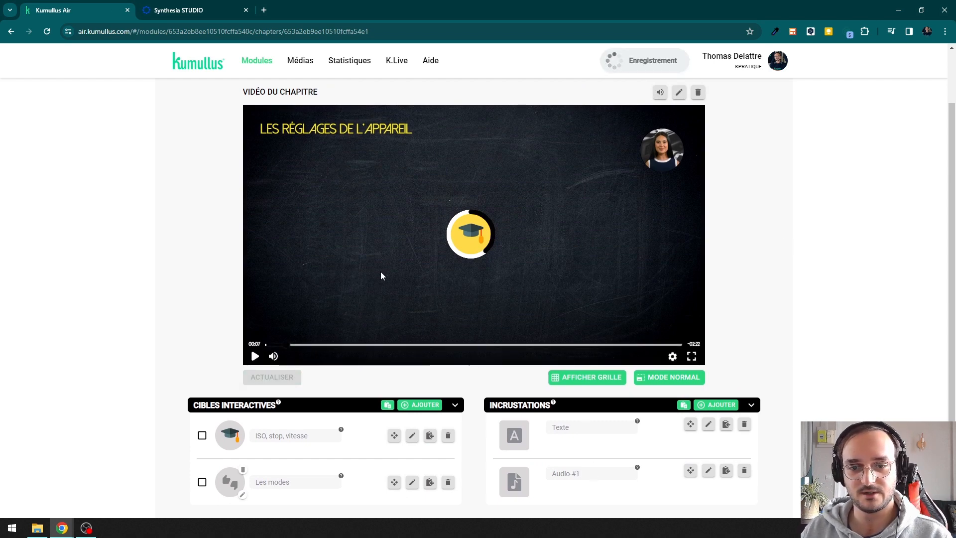
{"action": "scroll", "coordinate": [382, 277], "scroll_direction": "down", "scroll_amount": 1}
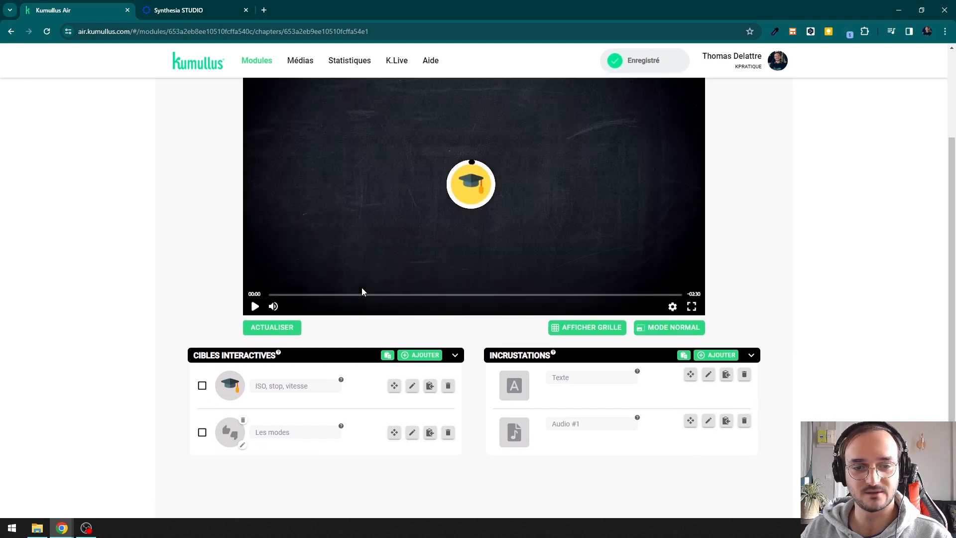
{"action": "scroll", "coordinate": [387, 276], "scroll_direction": "up", "scroll_amount": 1}
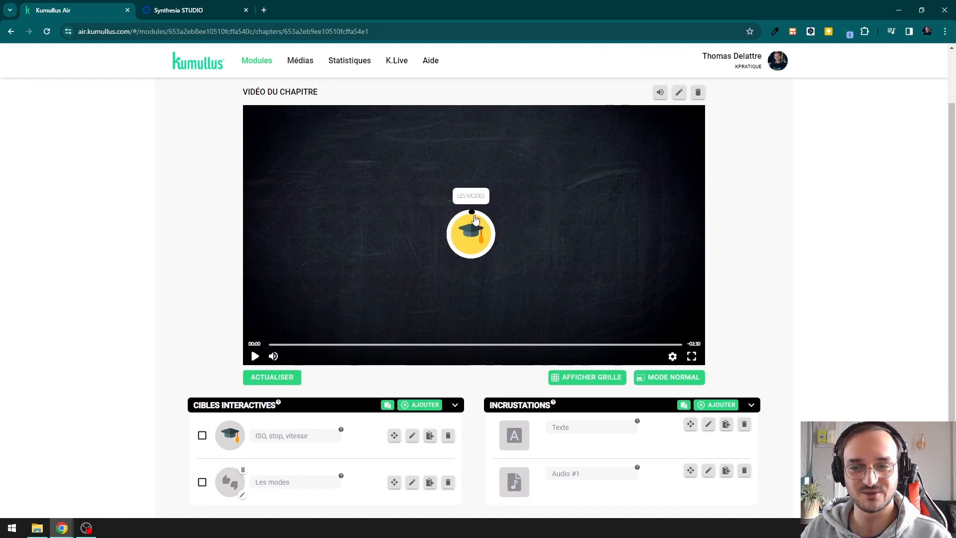
{"action": "scroll", "coordinate": [388, 276], "scroll_direction": "down", "scroll_amount": 1}
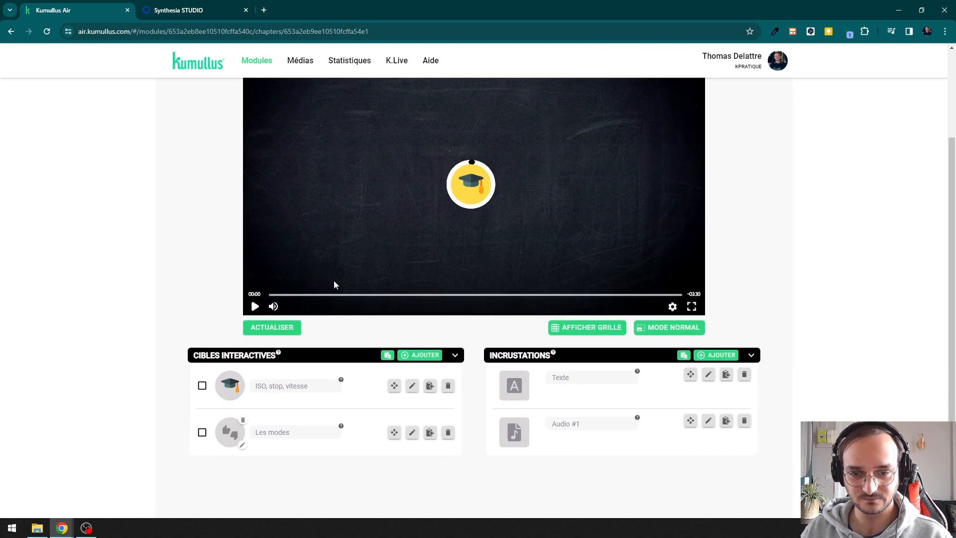
Check the text and portrait overlays at about 8 and 19 seconds in the chapter preview.
{"action": "left_click", "coordinate": [298, 295]}
{"action": "scroll", "coordinate": [379, 265], "scroll_direction": "up", "scroll_amount": 1}
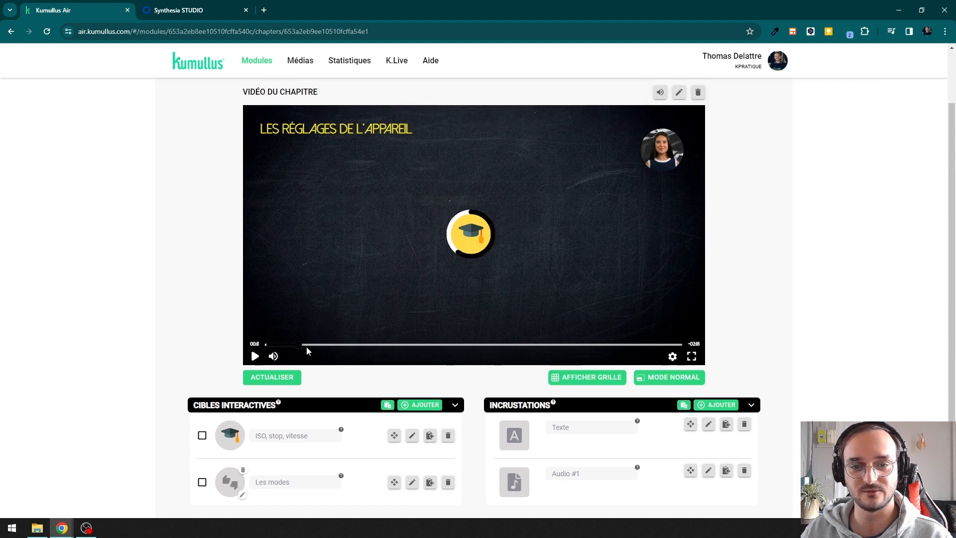
{"action": "left_click", "coordinate": [325, 346]}
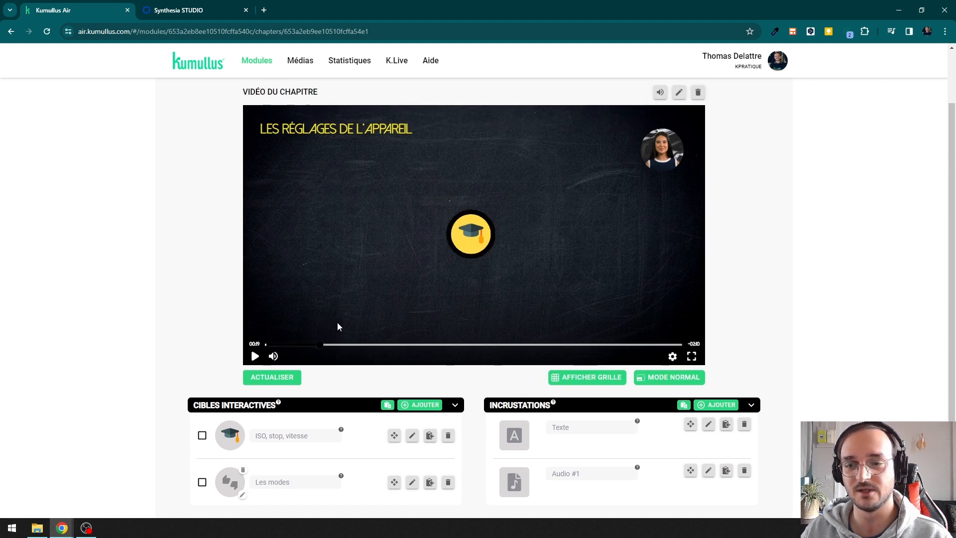
{"action": "scroll", "coordinate": [347, 287], "scroll_direction": "down", "scroll_amount": 1}
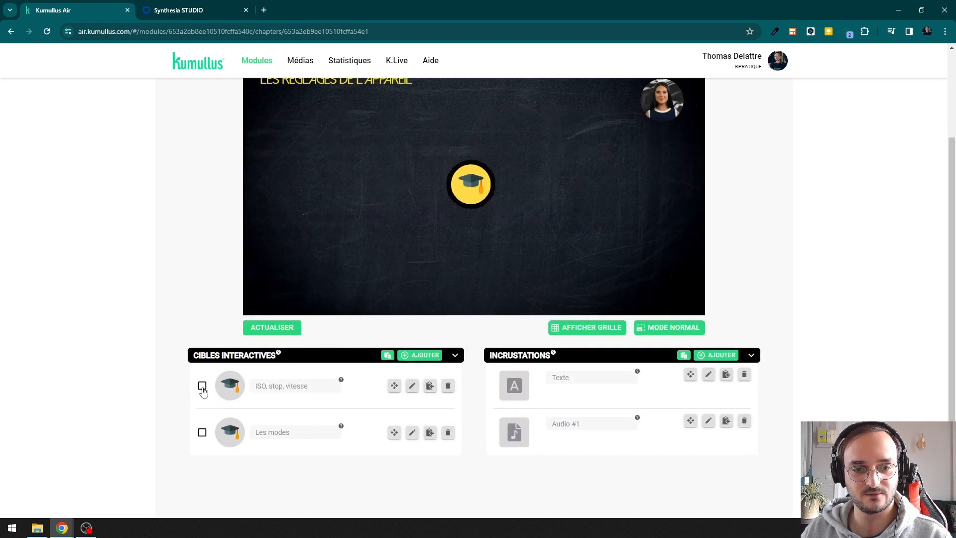
Review the contents of the "ISO, stop, vitesse" and "Les modes" interactive targets, closing each editor without changes.
{"action": "left_click", "coordinate": [412, 386]}
{"action": "left_click", "coordinate": [923, 72]}
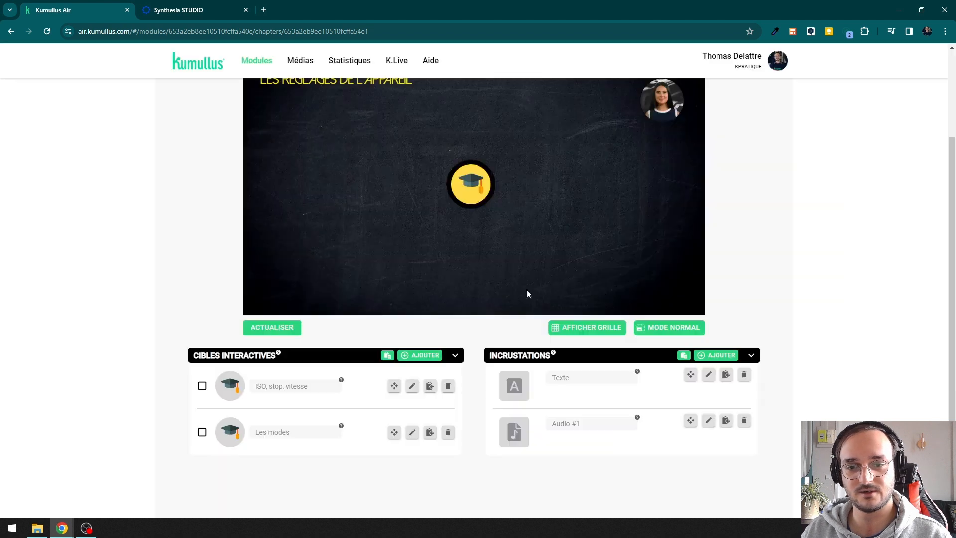
{"action": "left_click", "coordinate": [412, 432]}
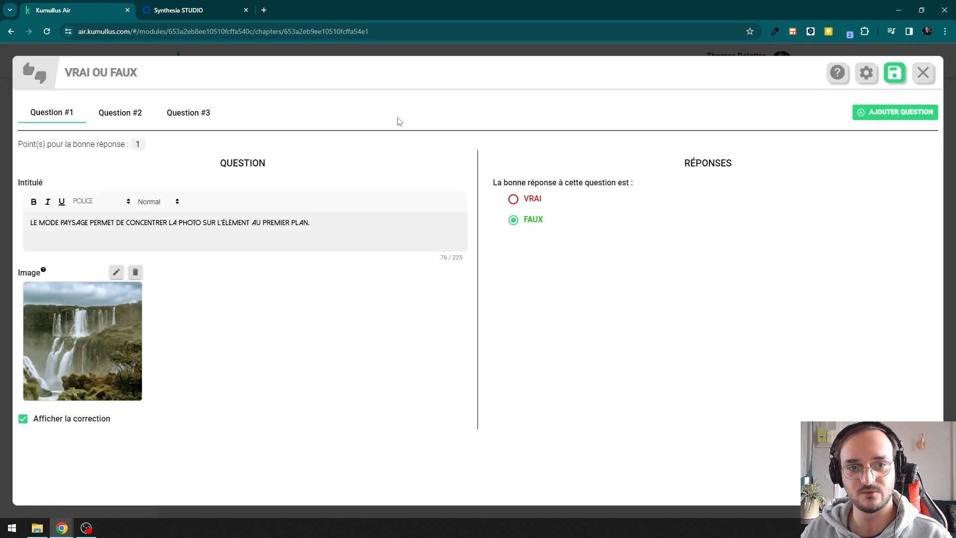
{"action": "left_click", "coordinate": [918, 74]}
Convert the "ISO, stop, vitesse" and "Les modes" interactive targets into a single mixed target.
{"action": "left_click", "coordinate": [202, 385]}
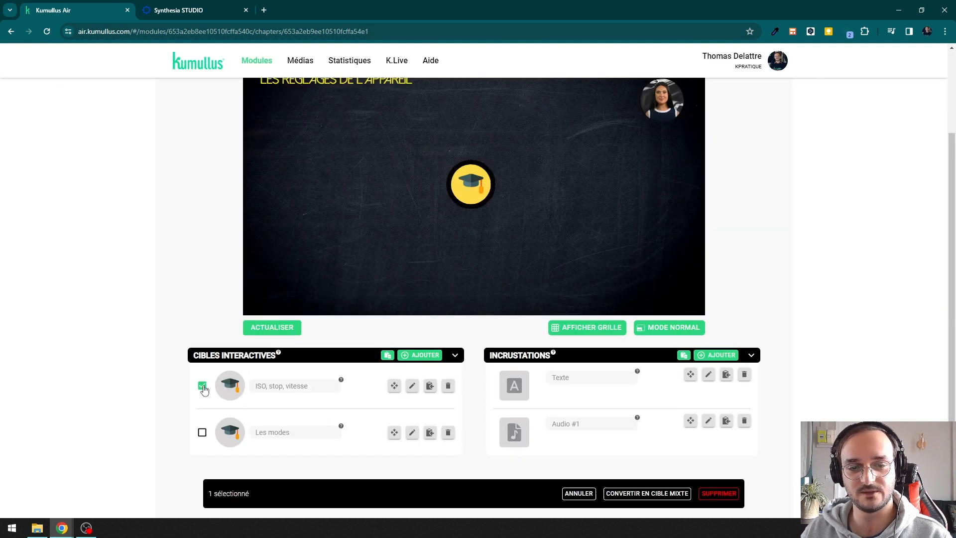
{"action": "scroll", "coordinate": [202, 389], "scroll_direction": "down", "scroll_amount": 1}
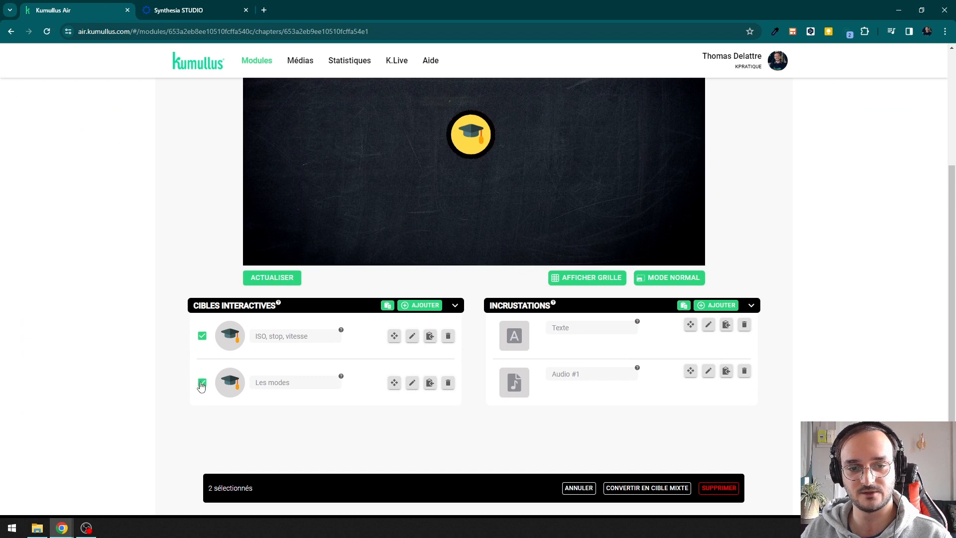
{"action": "left_click", "coordinate": [646, 488]}
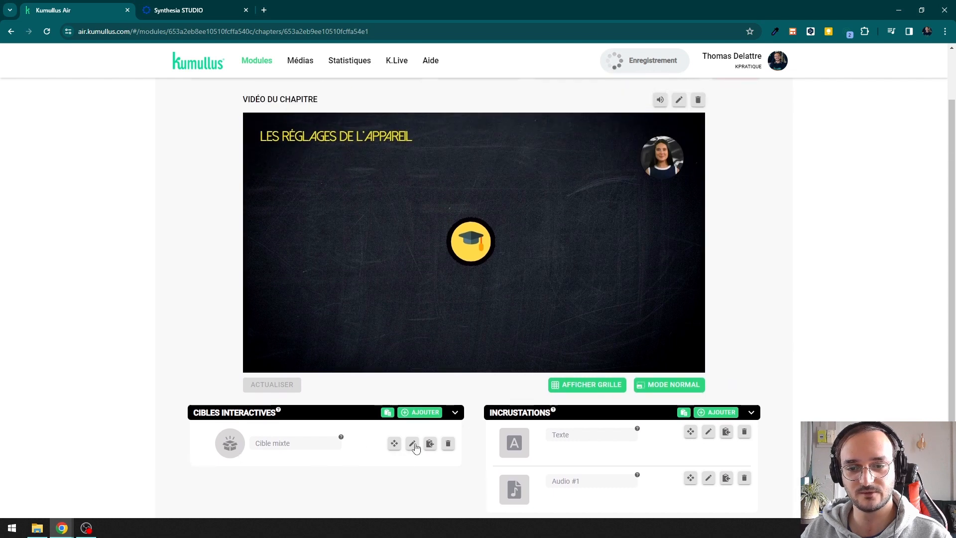
Reorder the mixed target so that "Les modes" comes before "ISO, stop, vitesse", and save it.
{"action": "left_click", "coordinate": [413, 444]}
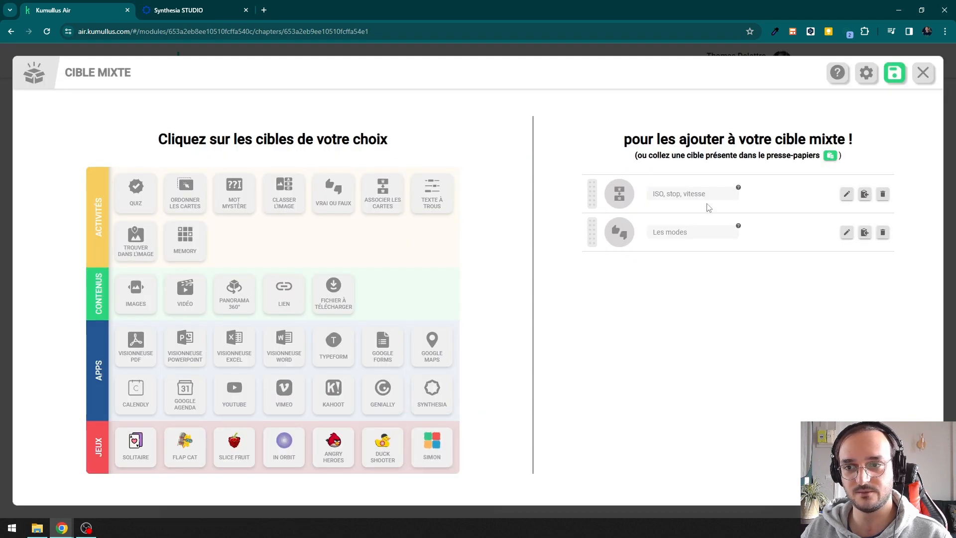
{"action": "left_click_drag", "start_coordinate": [592, 234], "coordinate": [590, 190]}
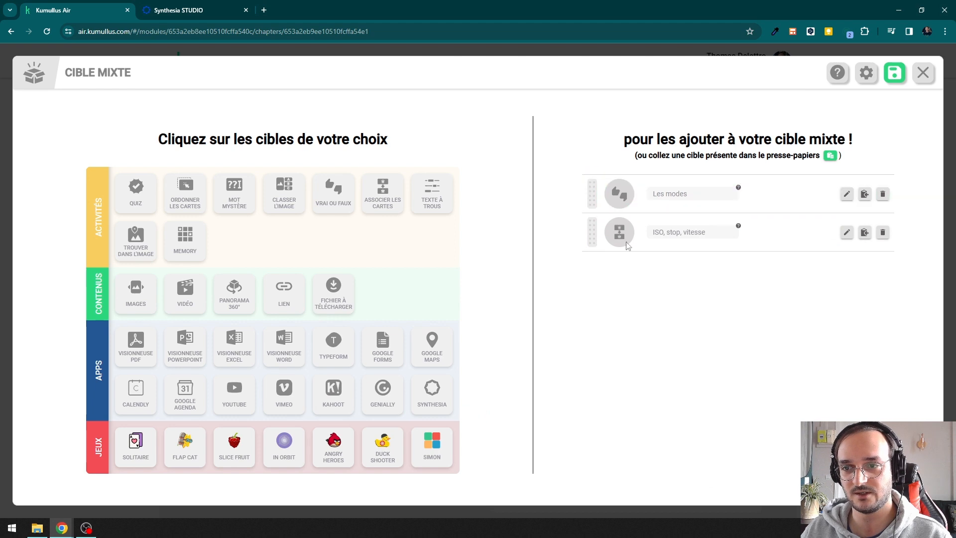
{"action": "left_click", "coordinate": [895, 72]}
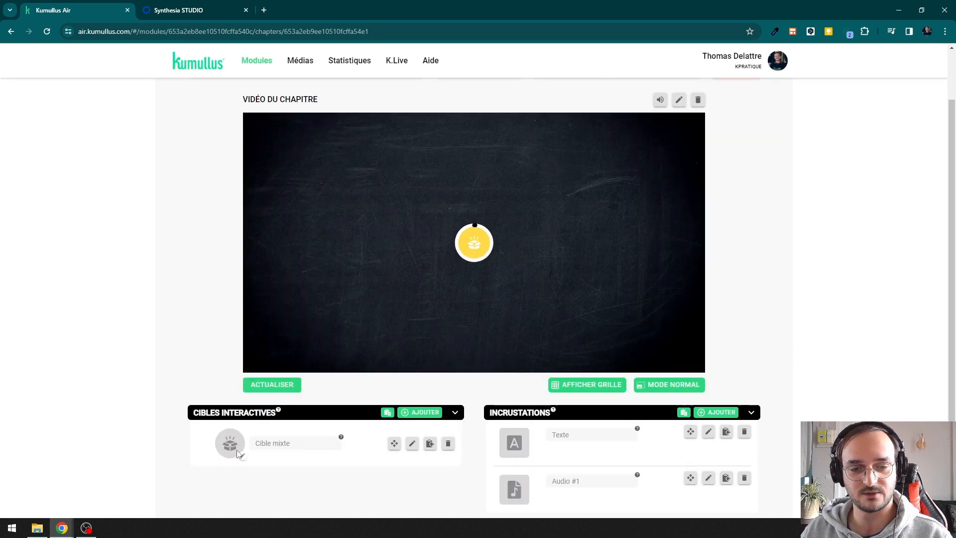
Set the mixed target's icon to student.png from the shared Icones folder of the media library.
{"action": "left_click", "coordinate": [238, 453]}
{"action": "left_click", "coordinate": [99, 193]}
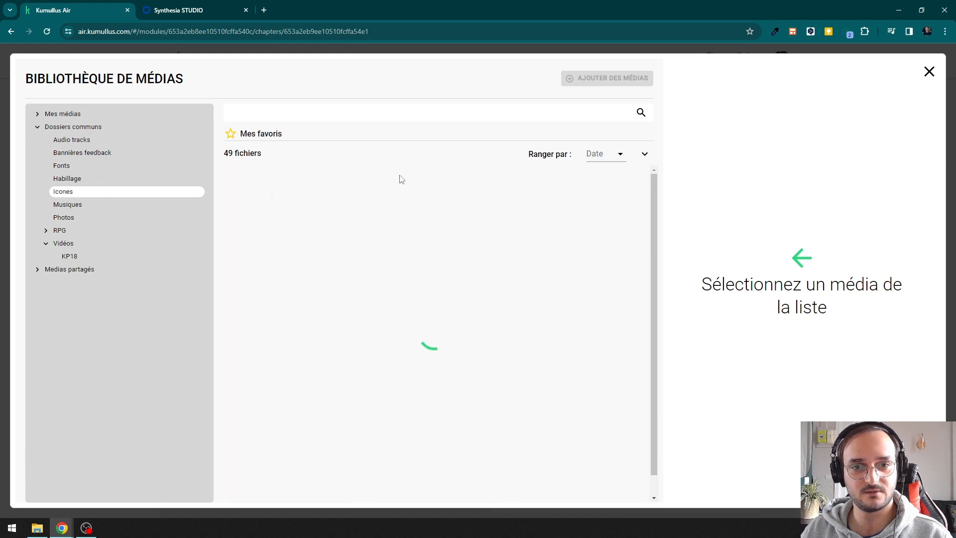
{"action": "scroll", "coordinate": [380, 273], "scroll_direction": "down", "scroll_amount": 10}
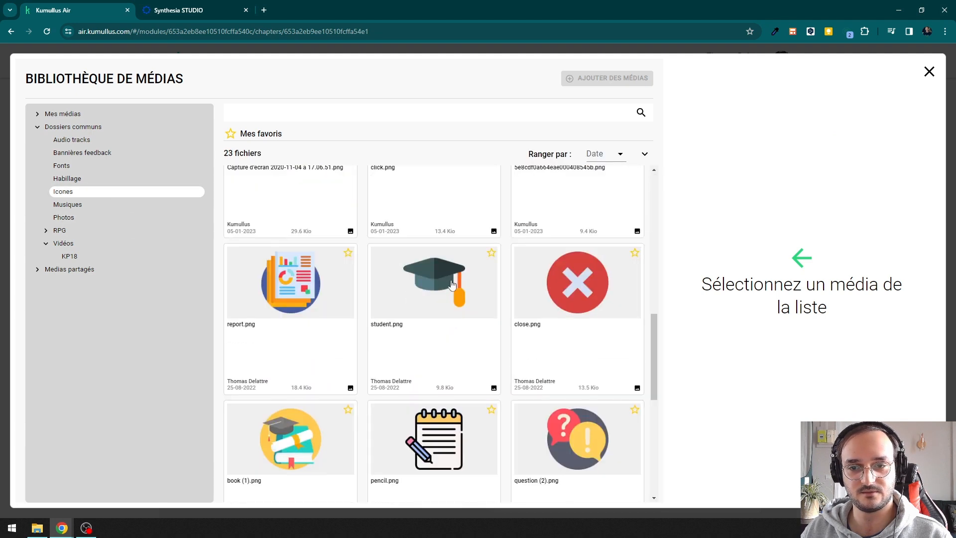
{"action": "left_click", "coordinate": [452, 284]}
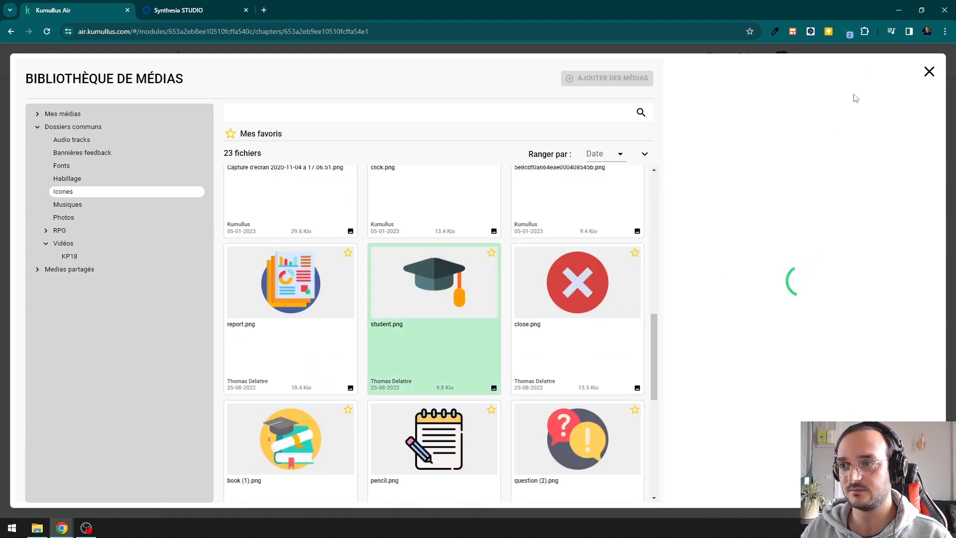
{"action": "left_click", "coordinate": [856, 99]}
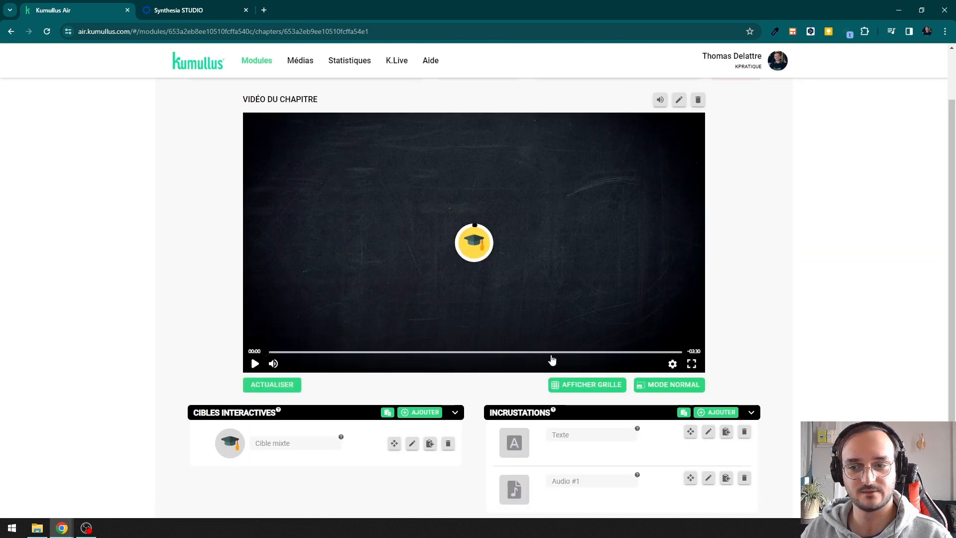
Set the mixed target's display window from about 00:25 to about 00:36.55 on the video timeline.
{"action": "left_click", "coordinate": [394, 443]}
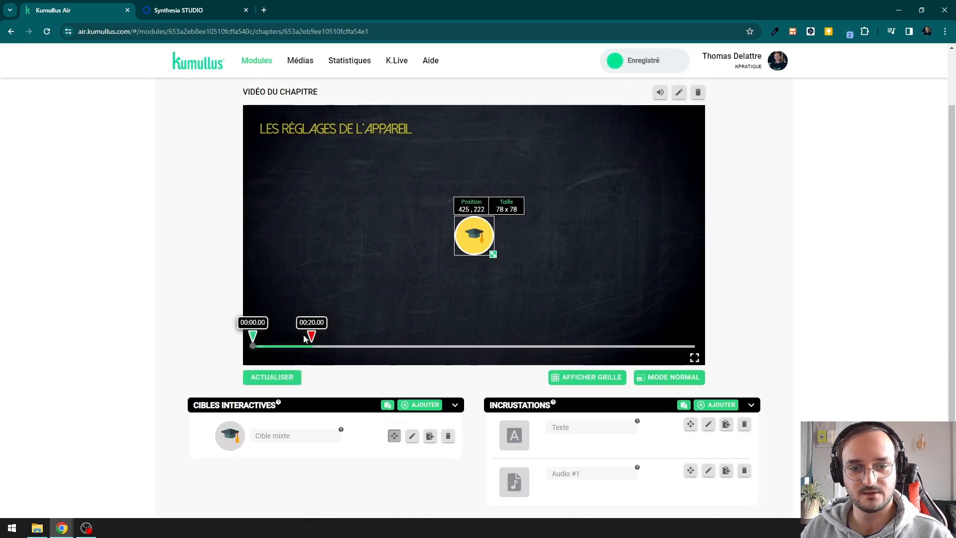
{"action": "left_click_drag", "start_coordinate": [304, 337], "coordinate": [409, 336]}
{"action": "left_click_drag", "start_coordinate": [253, 337], "coordinate": [338, 334]}
{"action": "left_click_drag", "start_coordinate": [408, 335], "coordinate": [361, 336]}
{"action": "left_click", "coordinate": [232, 311]}
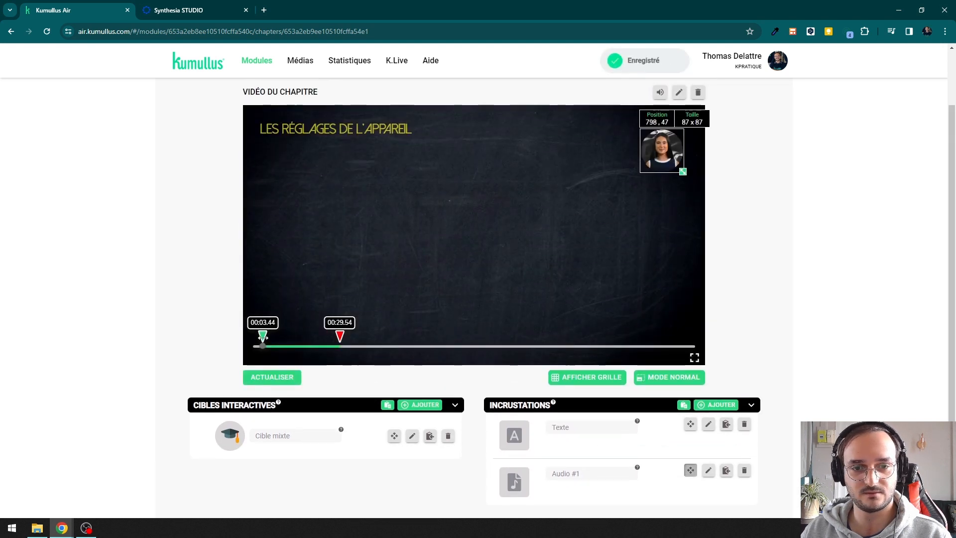
Move the start of the "Audio #1" overlay to the beginning of the video.
{"action": "left_click_drag", "start_coordinate": [263, 337], "coordinate": [251, 338]}
{"action": "left_click", "coordinate": [232, 335]}
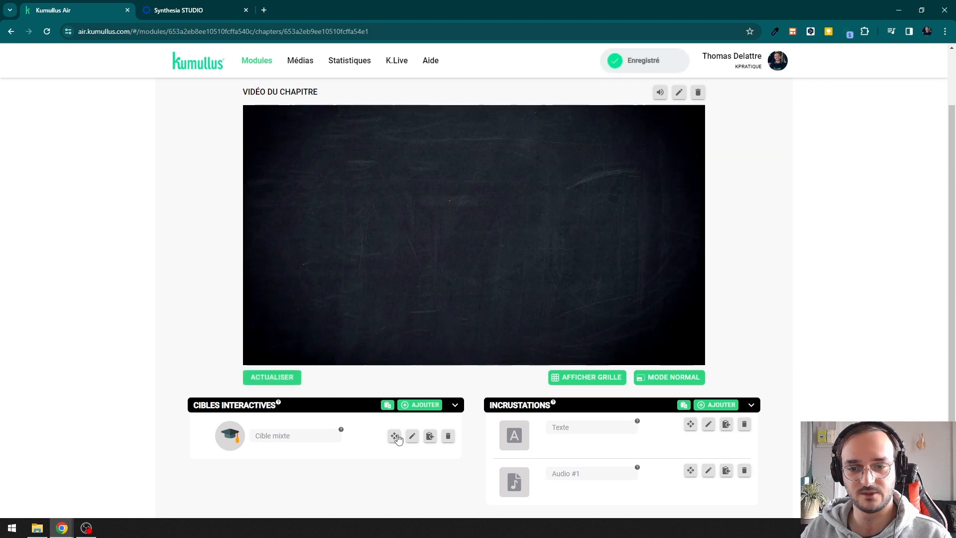
Refine the mixed target's display window to start at about 00:25.16 and end at about 00:29.6.
{"action": "left_click", "coordinate": [395, 436]}
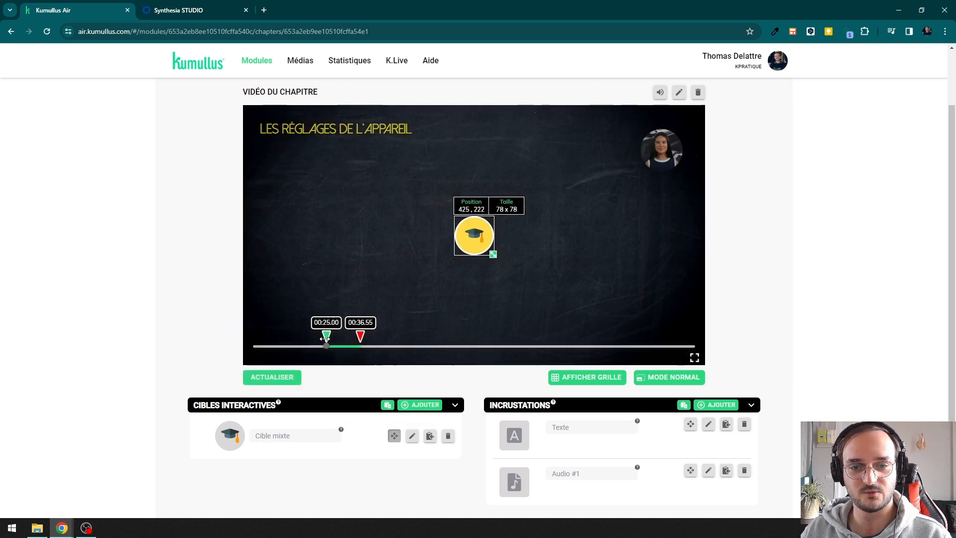
{"action": "mouse_move", "coordinate": [325, 339]}
{"action": "left_mouse_down"}
{"action": "mouse_move", "coordinate": [353, 336]}
{"action": "mouse_move", "coordinate": [327, 338]}
{"action": "left_mouse_up"}
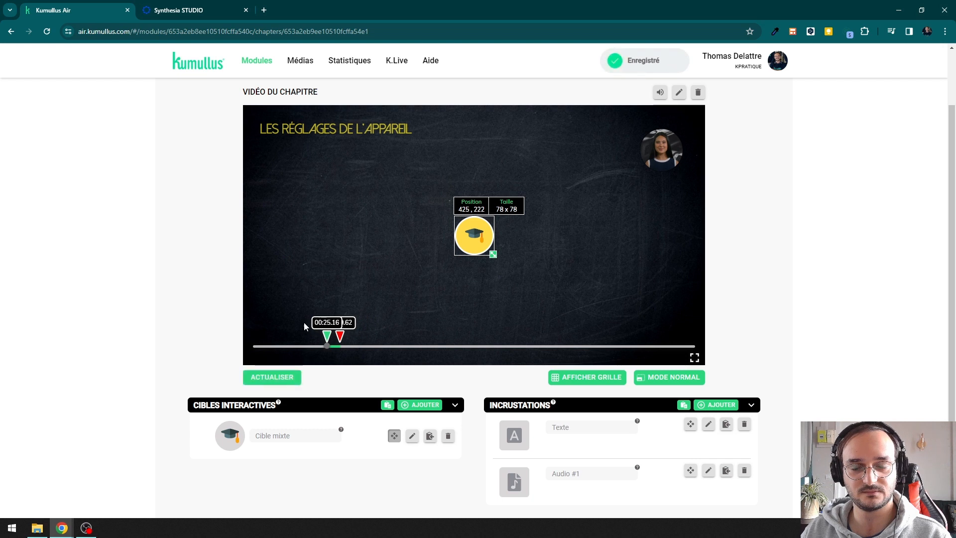
{"action": "left_click", "coordinate": [352, 291]}
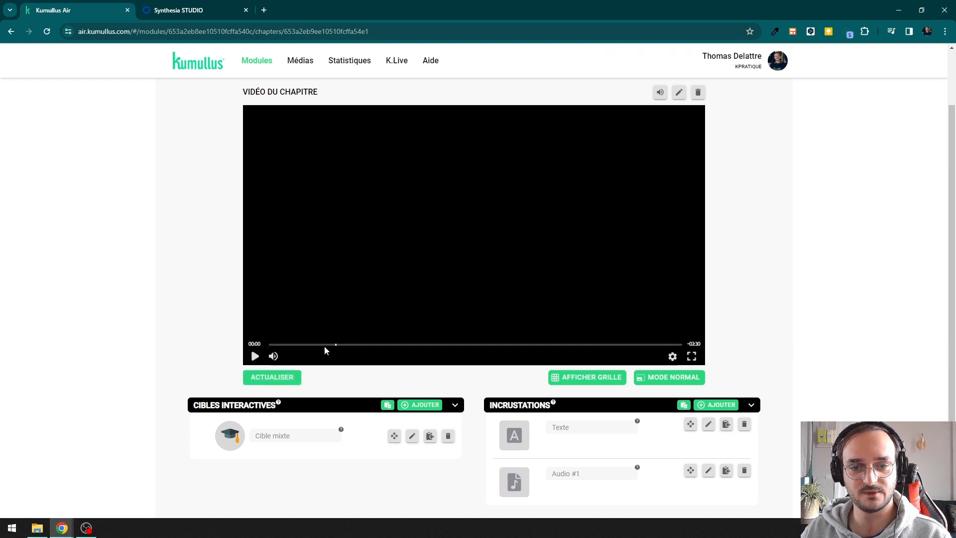
Play the chapter preview around 25 seconds, launch the mixed target and answer its true-or-false questions to reach the card-matching activity.
{"action": "left_click", "coordinate": [324, 345]}
{"action": "left_click", "coordinate": [374, 258]}
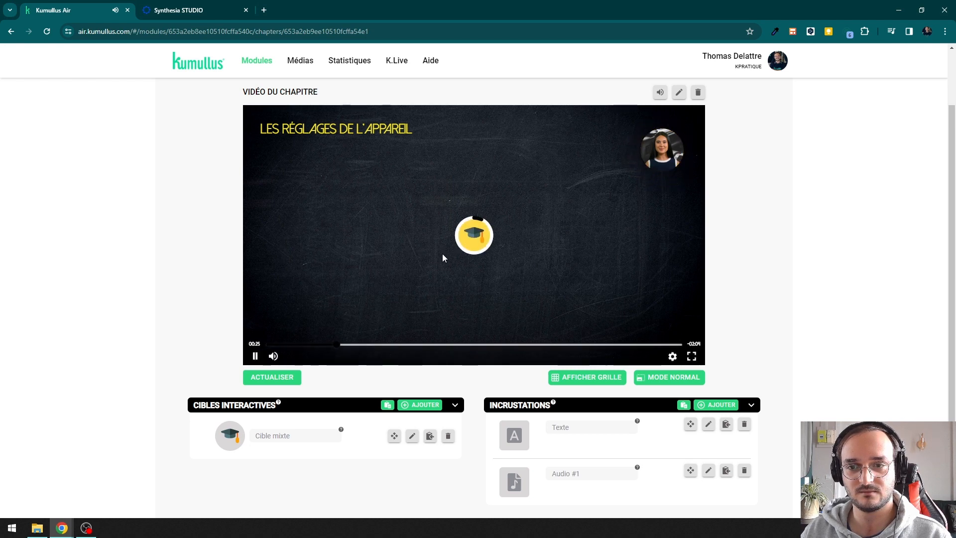
{"action": "left_click", "coordinate": [476, 239]}
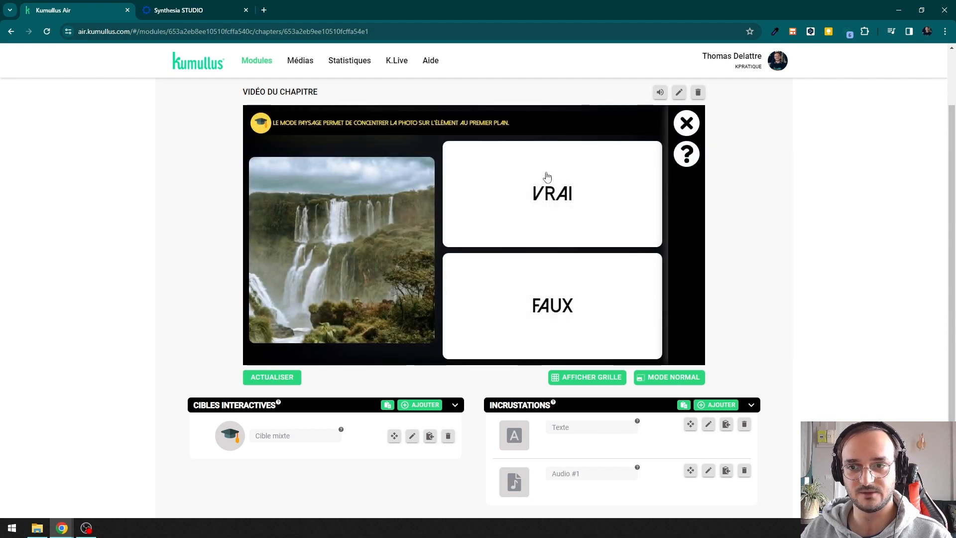
{"action": "left_click", "coordinate": [548, 178]}
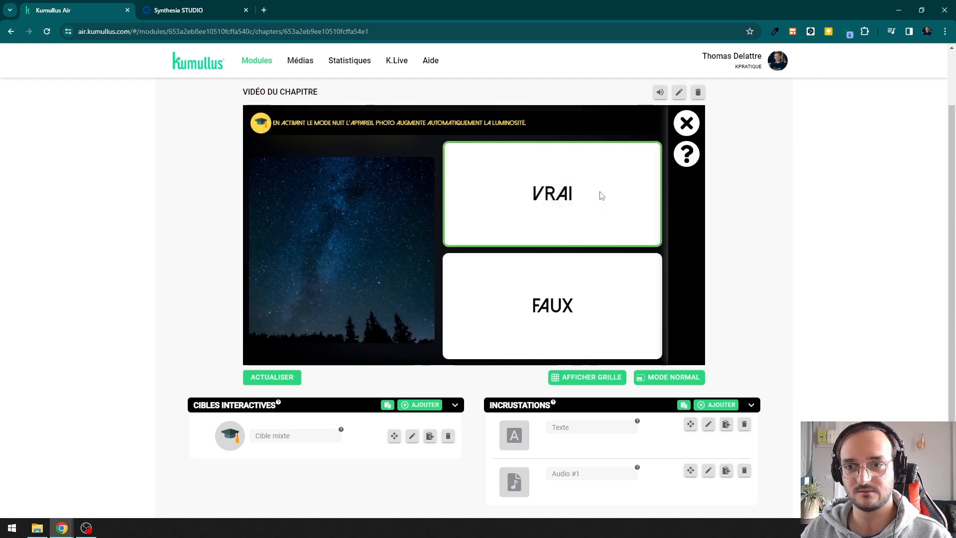
{"action": "left_click", "coordinate": [600, 191]}
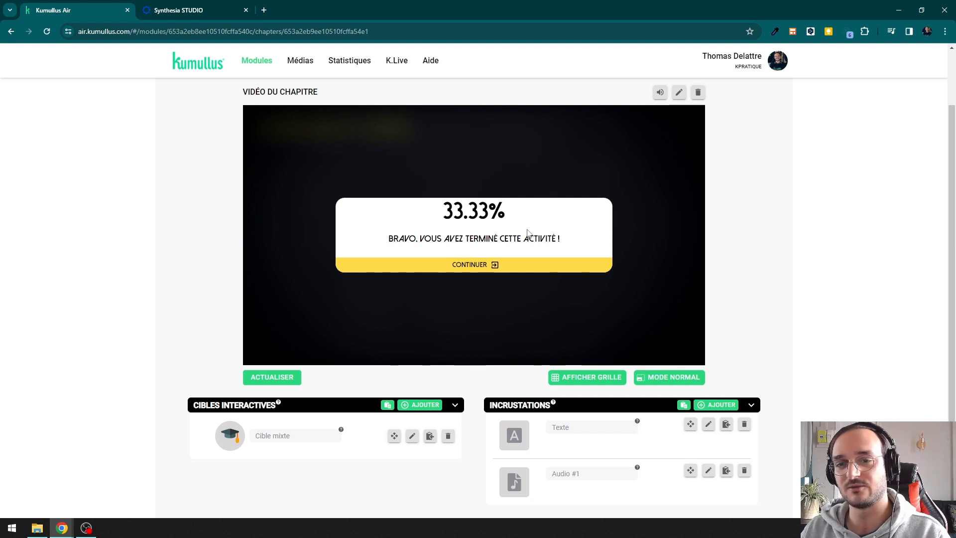
{"action": "left_click", "coordinate": [511, 271]}
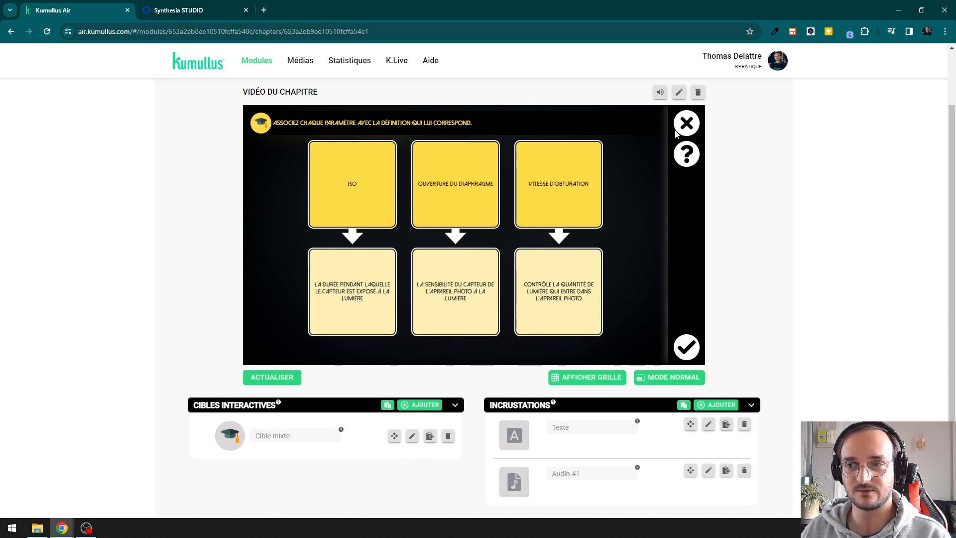
Disable the end screen of the "Les modes" true-or-false activity inside the mixed target and save the activity.
{"action": "scroll", "coordinate": [416, 442], "scroll_direction": "down", "scroll_amount": 2}
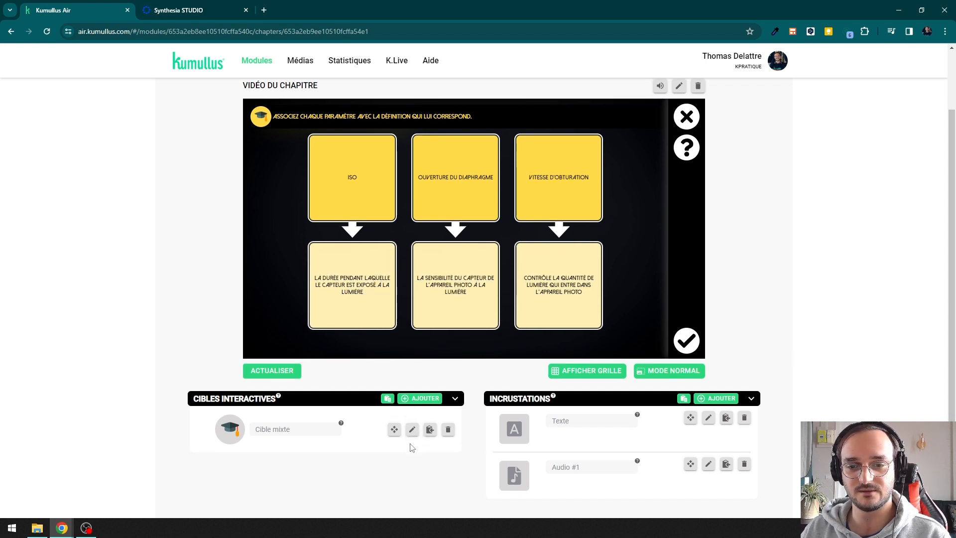
{"action": "left_click", "coordinate": [412, 345]}
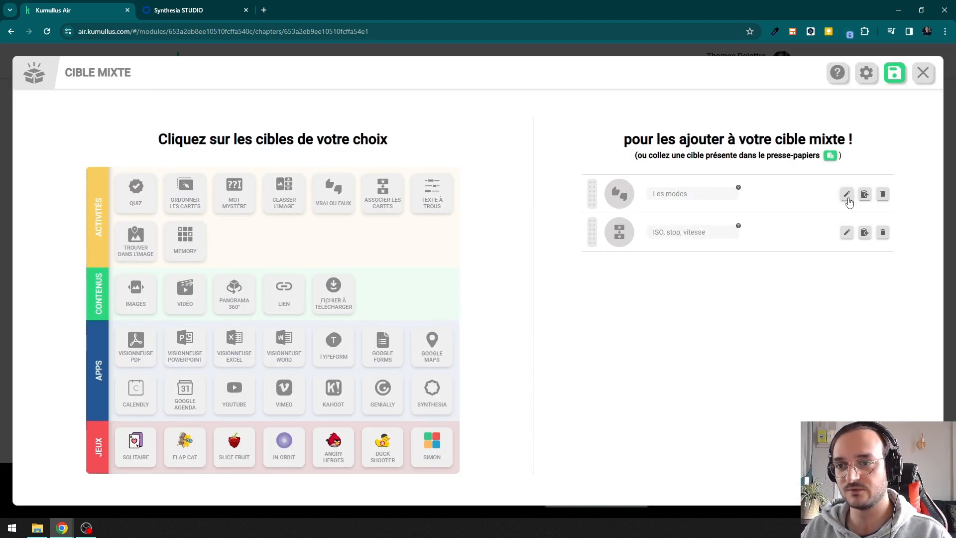
{"action": "left_click", "coordinate": [846, 194]}
{"action": "left_click", "coordinate": [859, 81]}
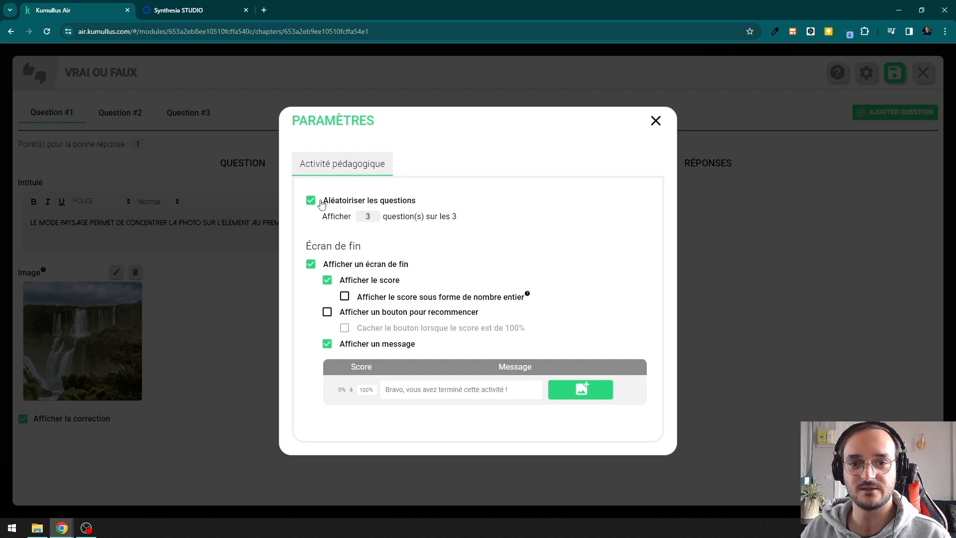
{"action": "left_click", "coordinate": [310, 268]}
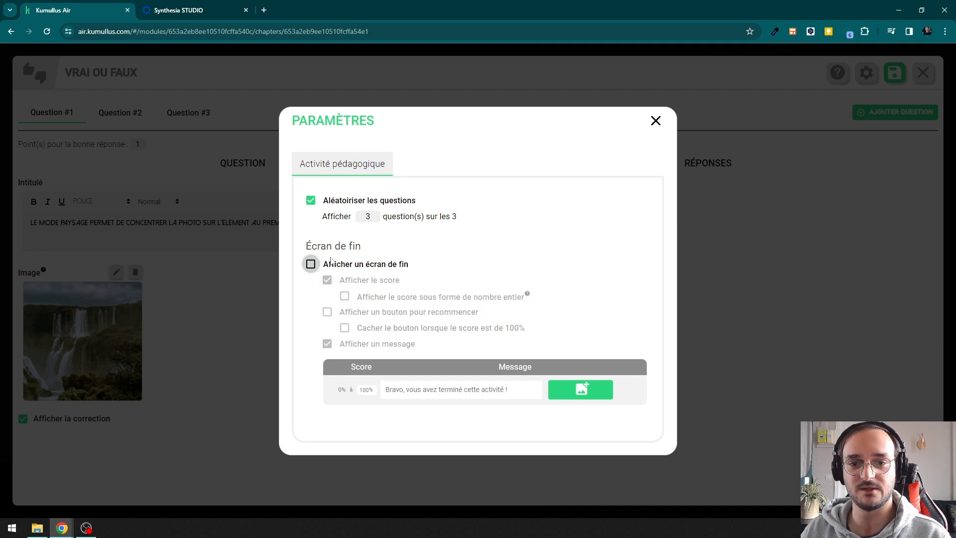
{"action": "left_click", "coordinate": [656, 121]}
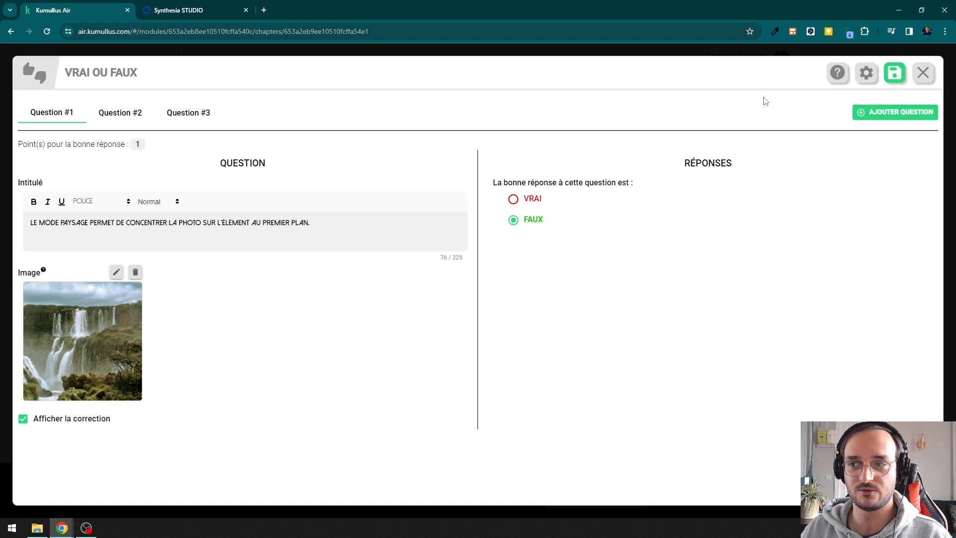
{"action": "left_click", "coordinate": [895, 73]}
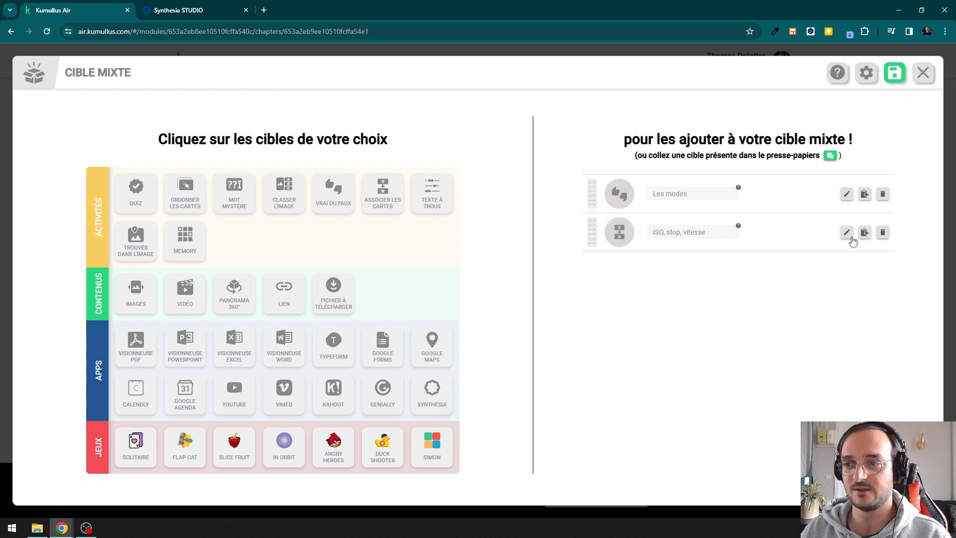
Disable the end screen of the "ISO, stop, vitesse" card-matching activity and save the activity.
{"action": "left_click", "coordinate": [847, 232]}
{"action": "left_click", "coordinate": [867, 73]}
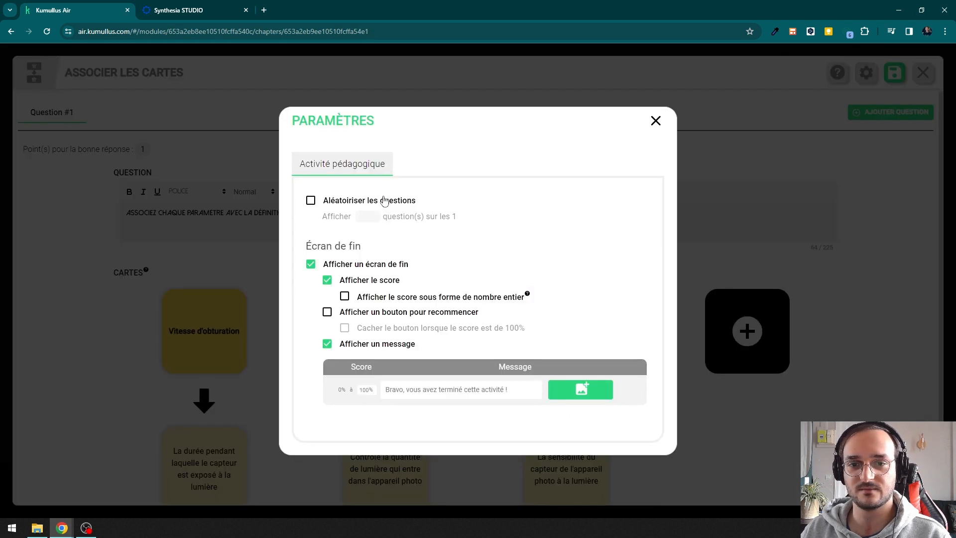
{"action": "left_click", "coordinate": [310, 265]}
{"action": "left_click", "coordinate": [655, 121]}
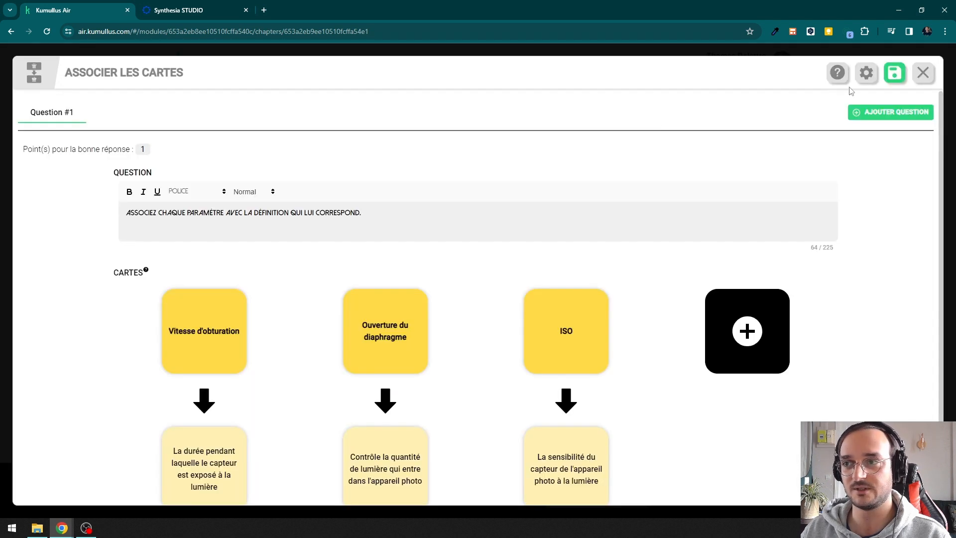
{"action": "left_click", "coordinate": [893, 75]}
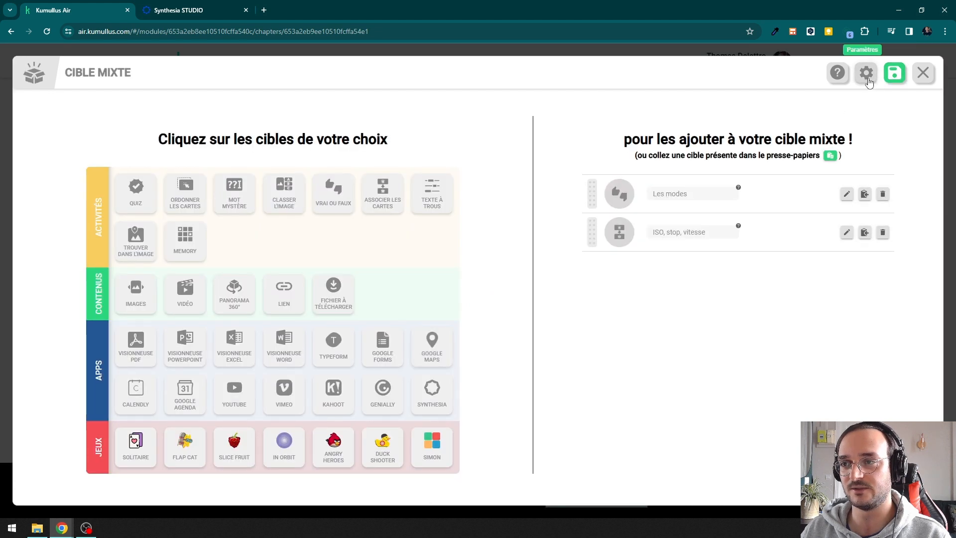
Set the mixed target's end-screen messages to "Dommage..." for 0–50% and "Parfait, vous êtes un pro !" for 51–100%.
{"action": "left_click", "coordinate": [867, 75]}
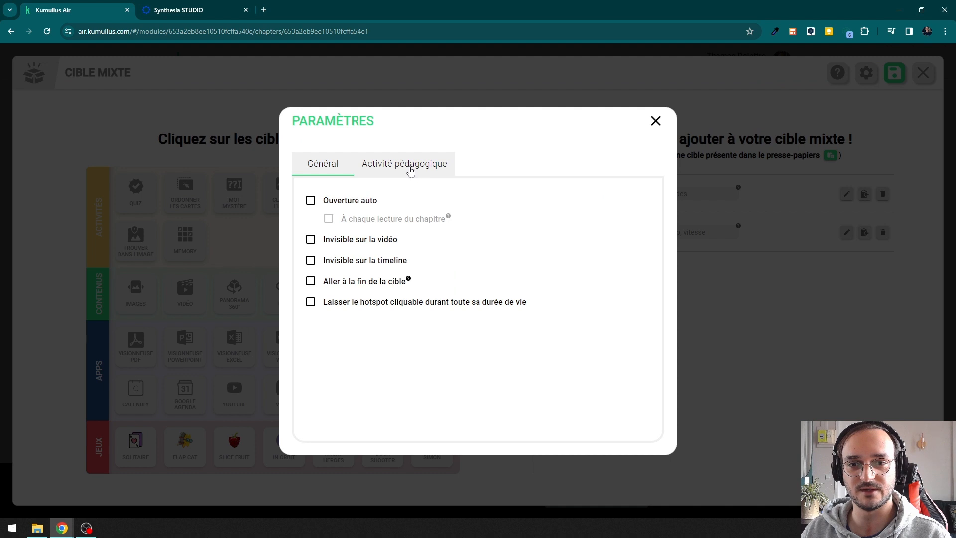
{"action": "left_click", "coordinate": [406, 168]}
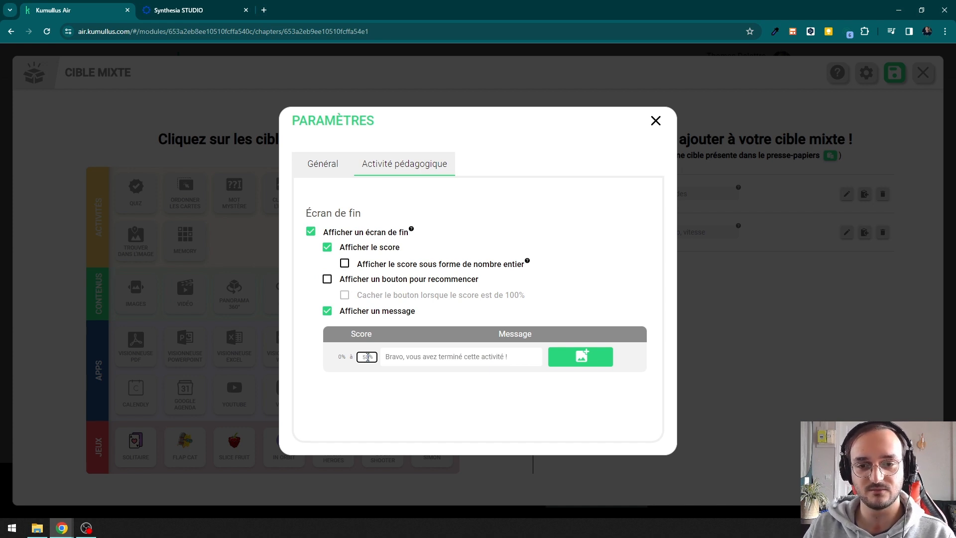
{"action": "left_click", "coordinate": [396, 355]}
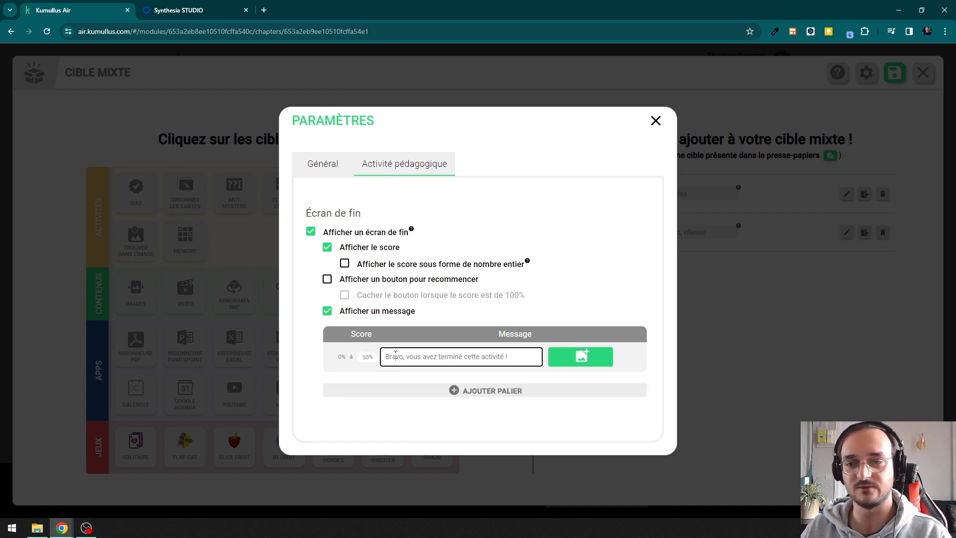
{"action": "left_click_drag", "start_coordinate": [502, 361], "coordinate": [390, 353]}
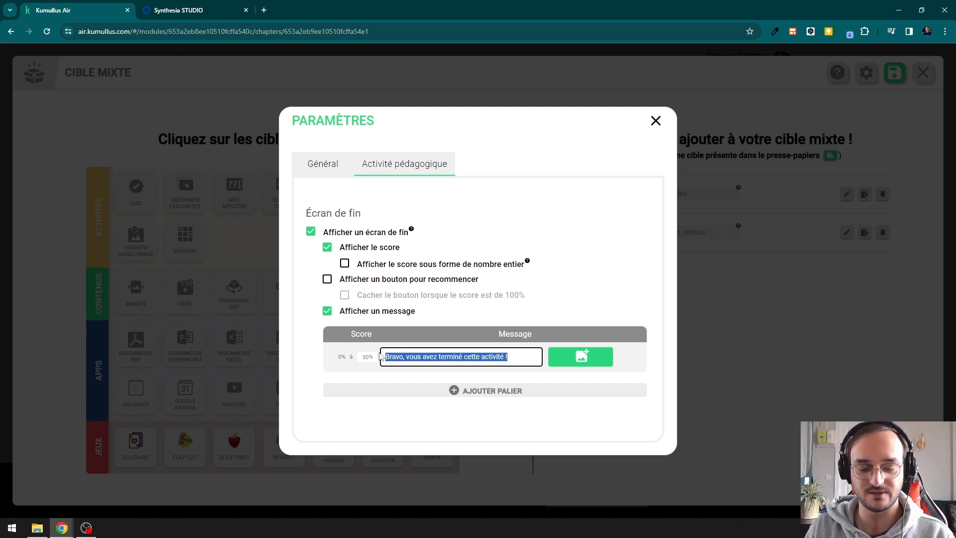
{"action": "type", "text": "T"}
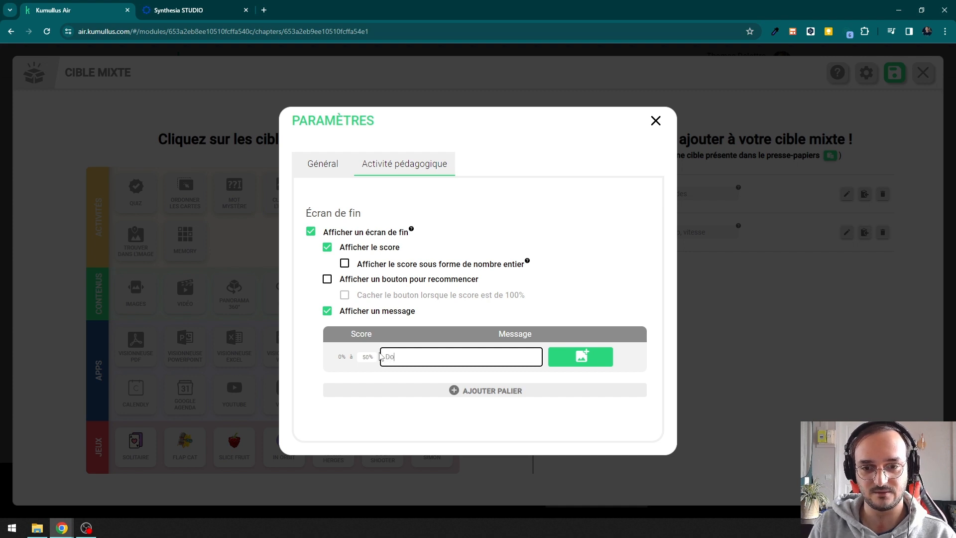
{"action": "left_click", "coordinate": [365, 385]}
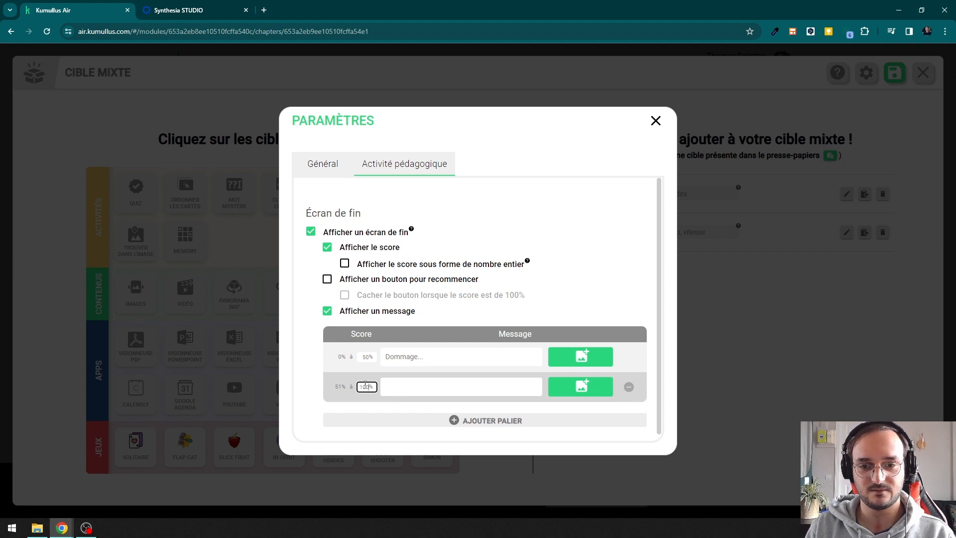
{"action": "key", "text": "Tab"}
{"action": "type", "text": "P"}
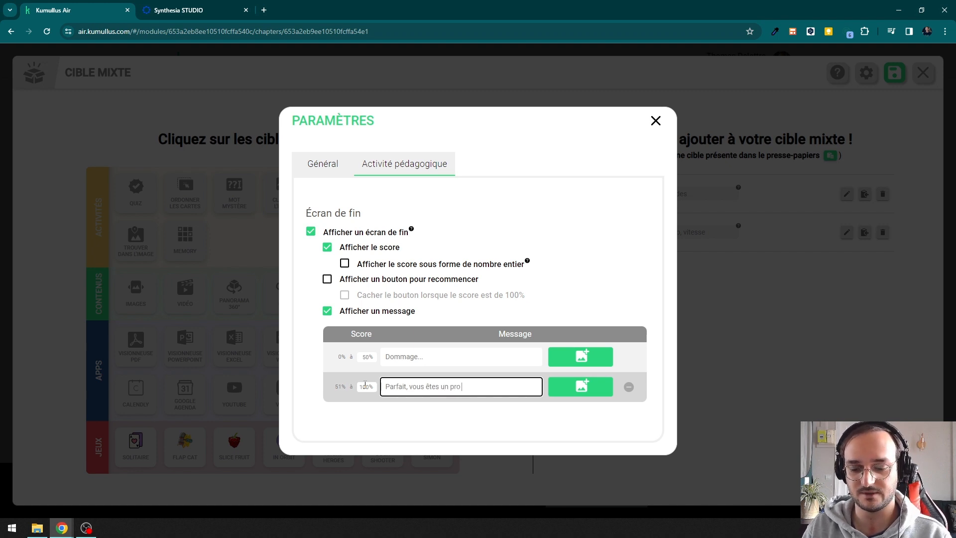
Attach "Feedback banner negative.gif" to the 0–50% message and "Feedback banner positive.gif" to the 51–100% message, and save the mixed target.
{"action": "left_click", "coordinate": [581, 386]}
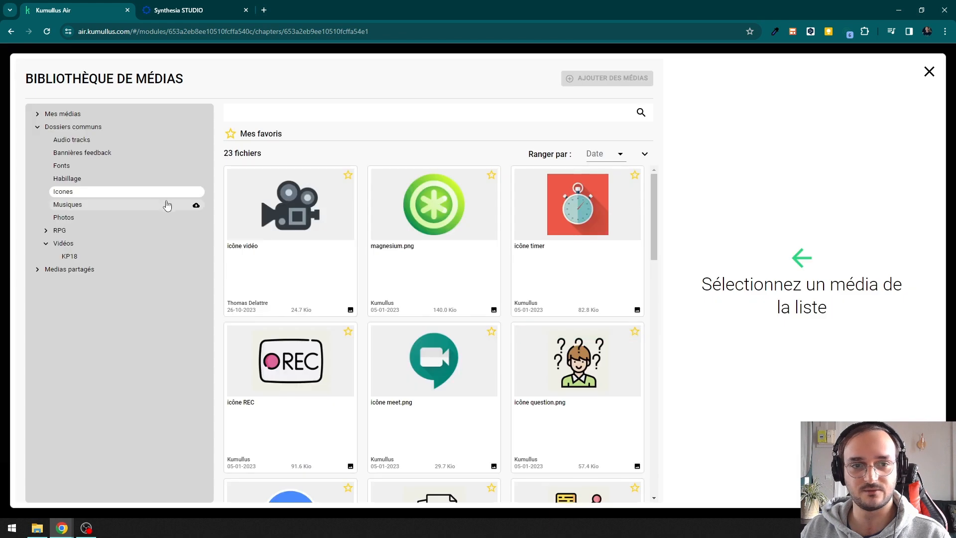
{"action": "left_click", "coordinate": [111, 154]}
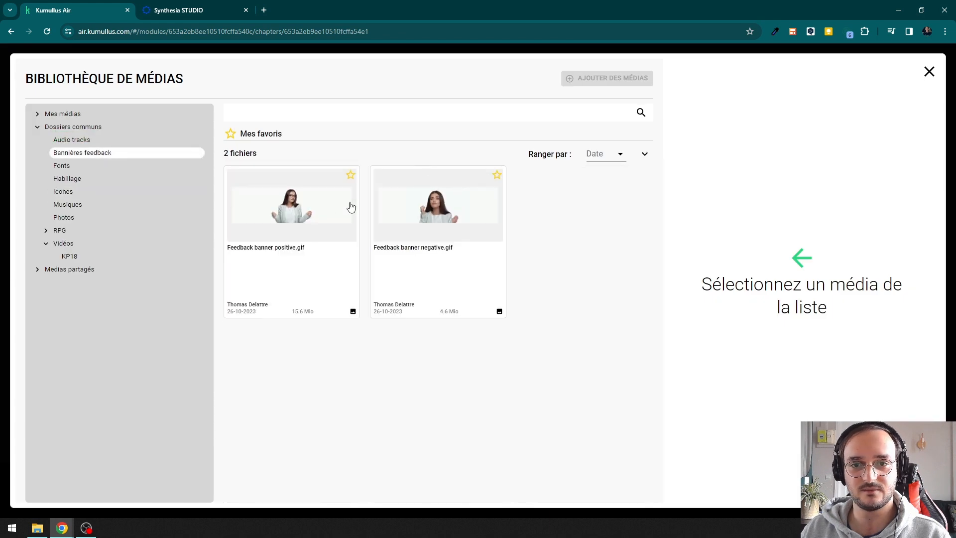
{"action": "left_click", "coordinate": [434, 214]}
{"action": "left_click", "coordinate": [840, 103]}
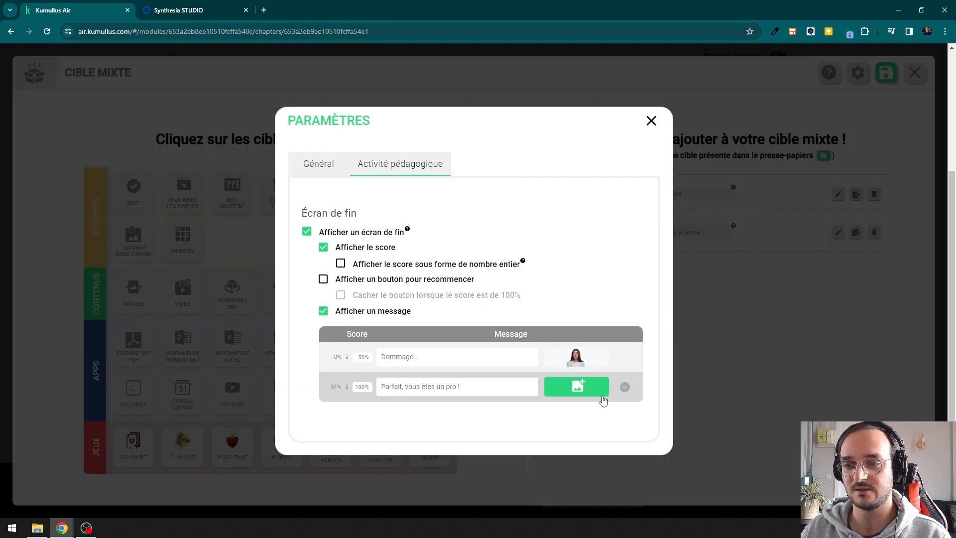
{"action": "left_click", "coordinate": [586, 392]}
{"action": "left_click", "coordinate": [322, 210]}
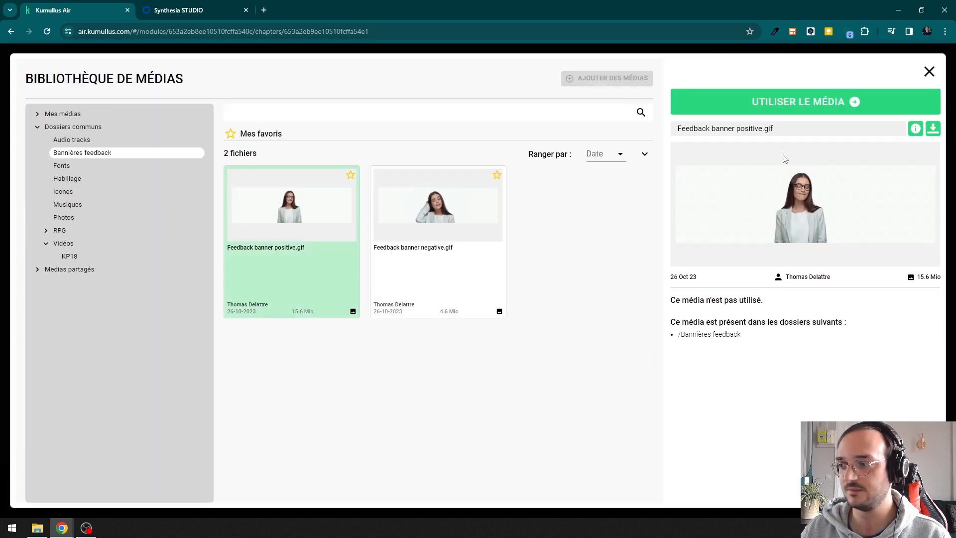
{"action": "left_click", "coordinate": [861, 105]}
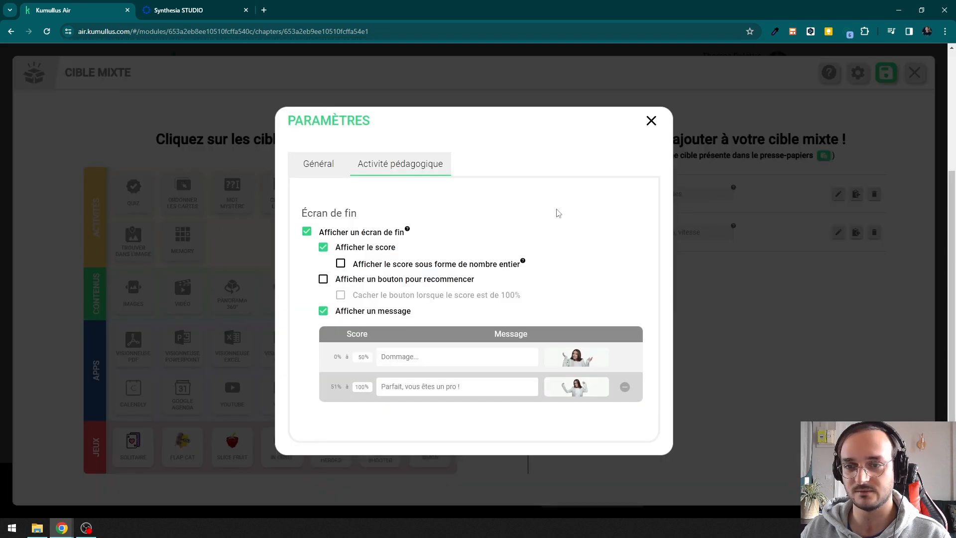
{"action": "left_click", "coordinate": [651, 120]}
{"action": "left_click", "coordinate": [886, 71]}
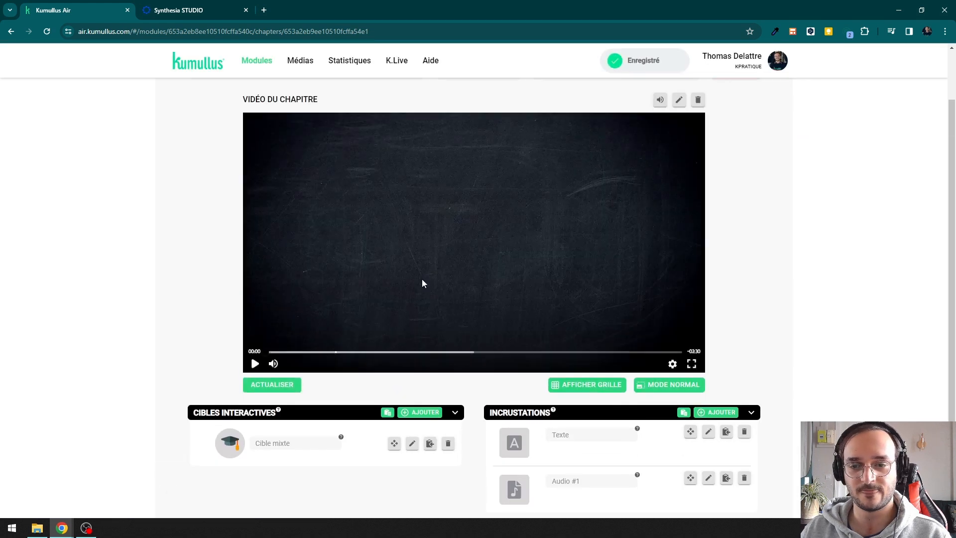
Test the mixed target from about 25 seconds, answering Vrai and swapping the ISO and shutter-speed definitions, and continue past the end screen.
{"action": "left_click", "coordinate": [335, 352]}
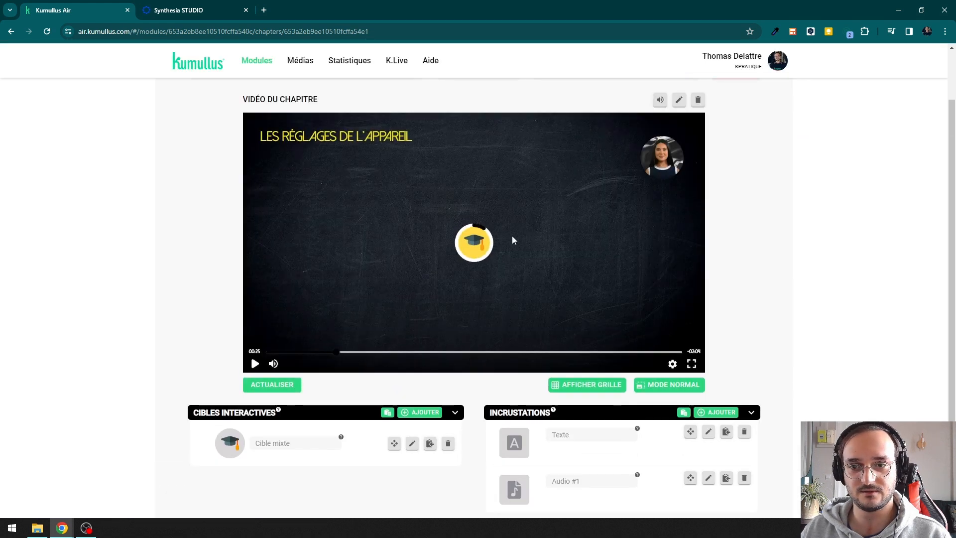
{"action": "left_click", "coordinate": [475, 248]}
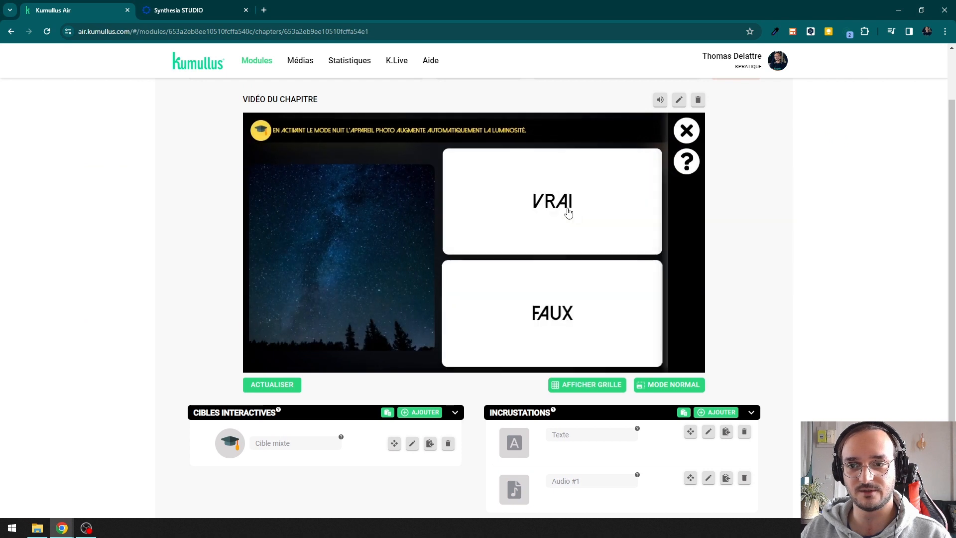
{"action": "left_click", "coordinate": [593, 206]}
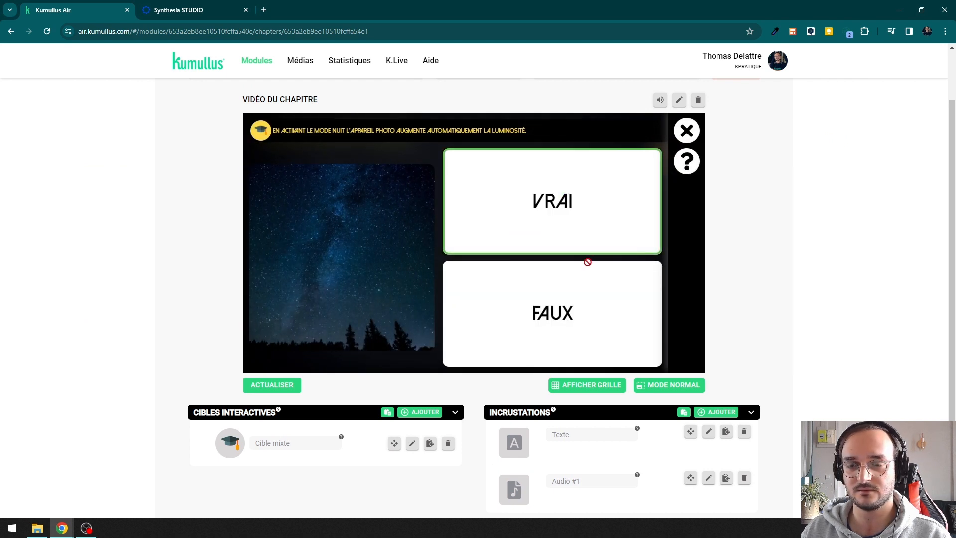
{"action": "left_click", "coordinate": [593, 213]}
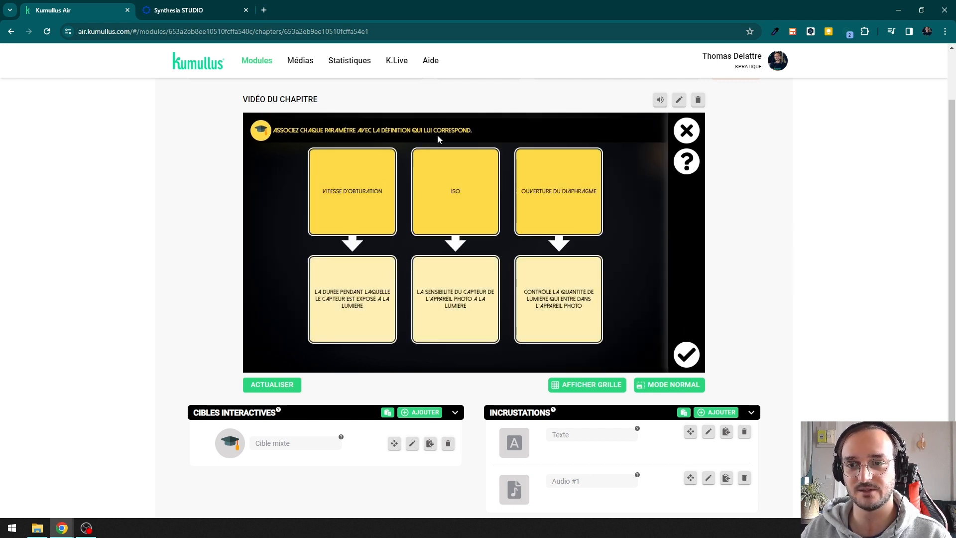
{"action": "left_click_drag", "start_coordinate": [451, 298], "coordinate": [355, 298]}
{"action": "left_click", "coordinate": [675, 355]}
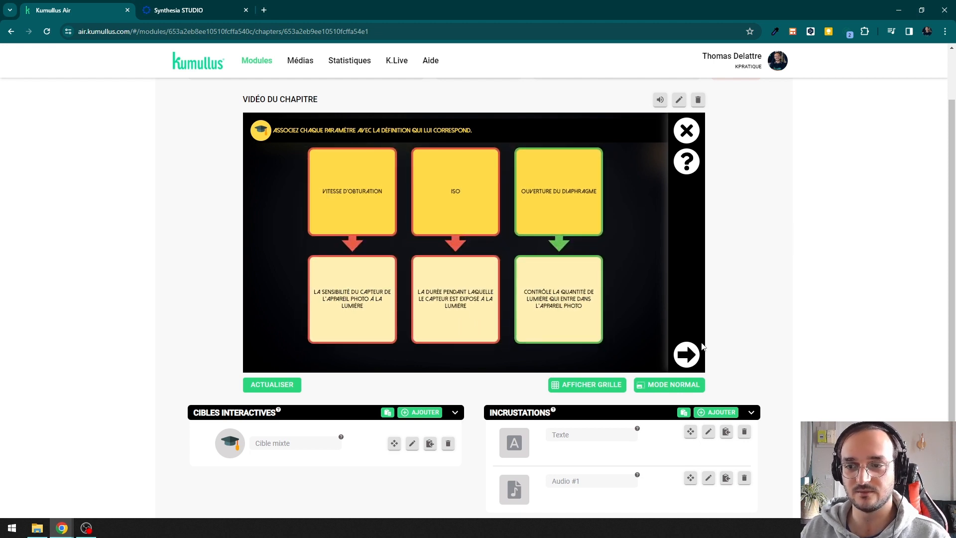
{"action": "left_click", "coordinate": [690, 355]}
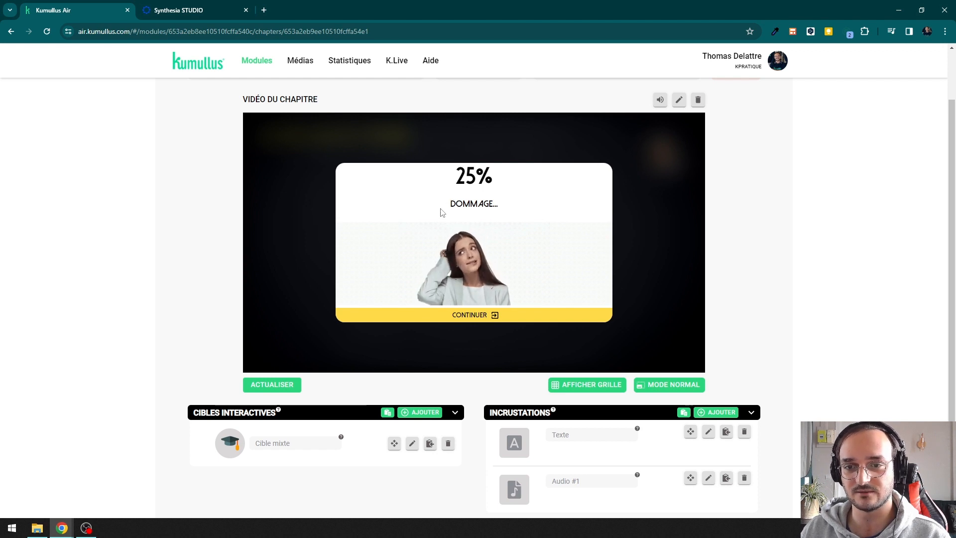
{"action": "left_click", "coordinate": [505, 319]}
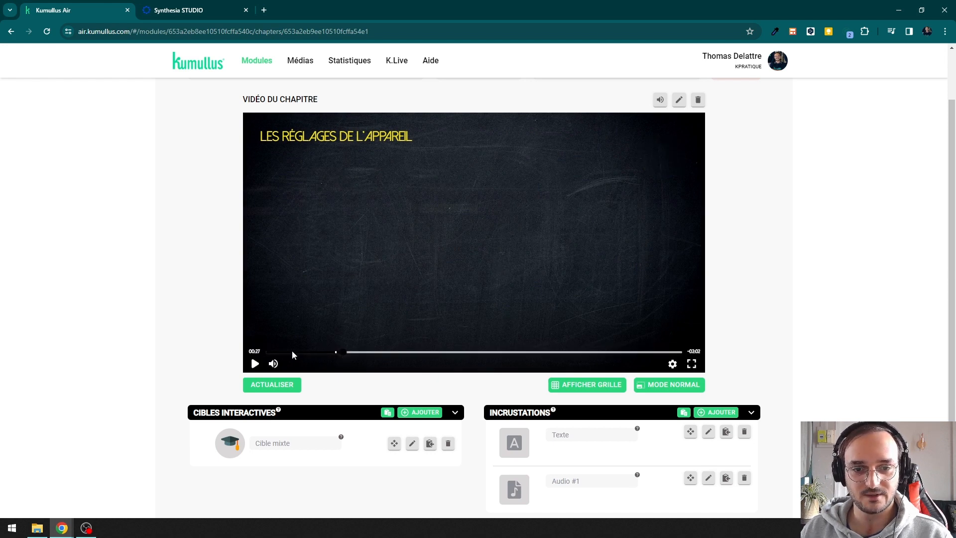
Play the chapter preview from about 2 seconds and pause it at about 10 seconds.
{"action": "left_click", "coordinate": [276, 352]}
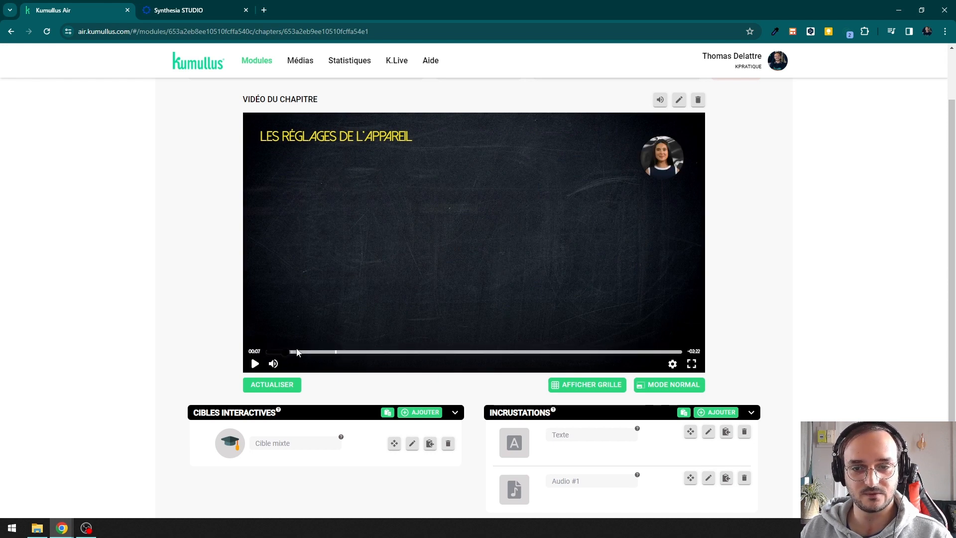
{"action": "scroll", "coordinate": [348, 291], "scroll_direction": "down", "scroll_amount": 3}
{"action": "scroll", "coordinate": [298, 323], "scroll_direction": "up", "scroll_amount": 3}
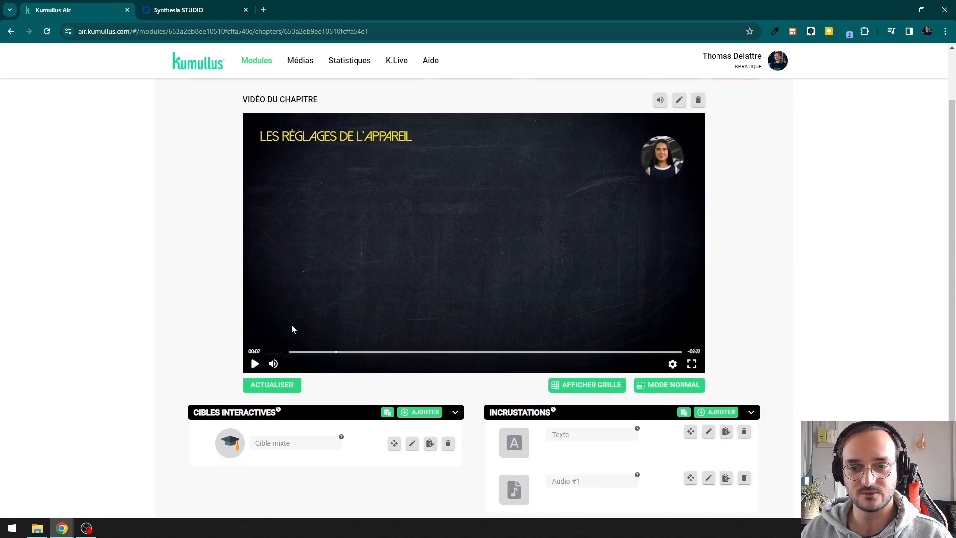
{"action": "left_click", "coordinate": [271, 352]}
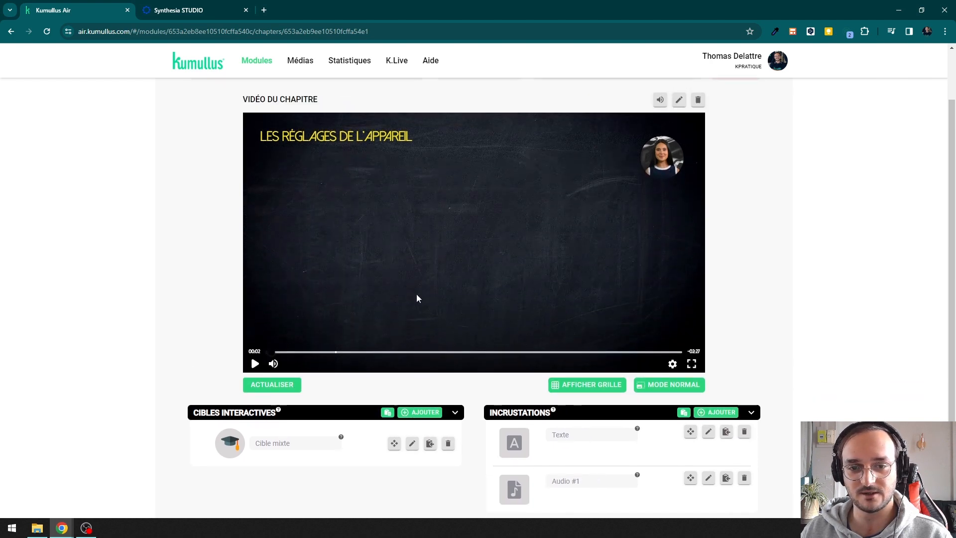
{"action": "left_click", "coordinate": [255, 364]}
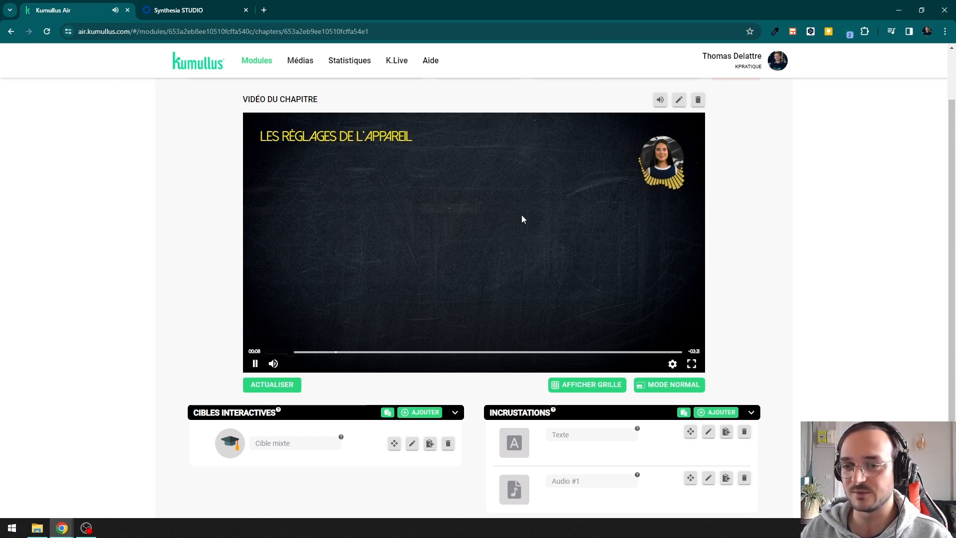
{"action": "left_click", "coordinate": [407, 282]}
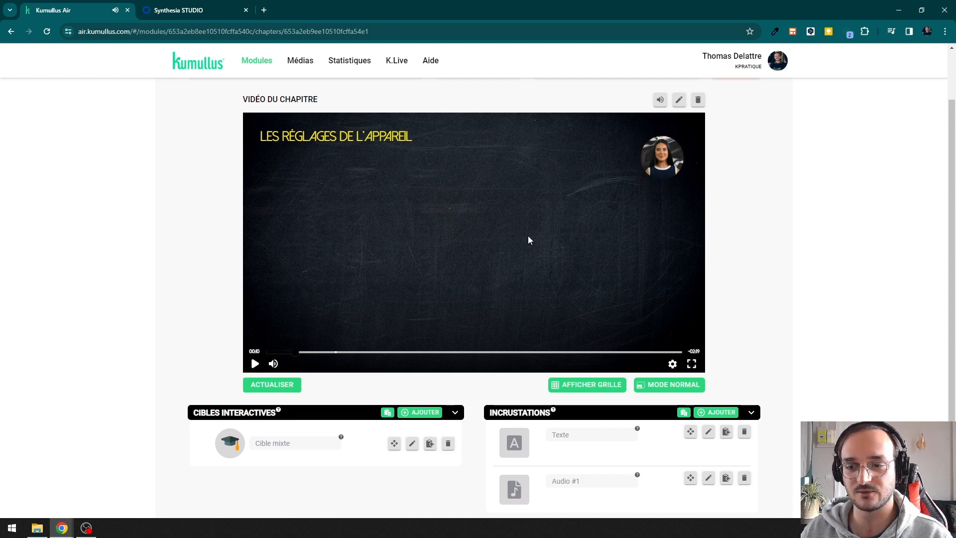
Add an image overlay to the chapter using the "Camera settings" picture from the shared Photos folder.
{"action": "scroll", "coordinate": [524, 228], "scroll_direction": "down", "scroll_amount": 2}
{"action": "scroll", "coordinate": [524, 228], "scroll_direction": "up", "scroll_amount": 1}
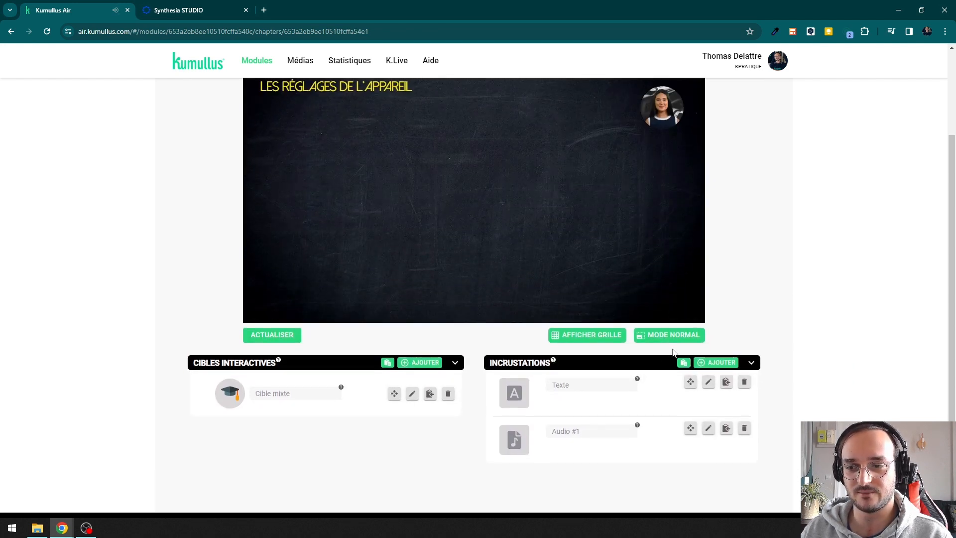
{"action": "left_click", "coordinate": [713, 364]}
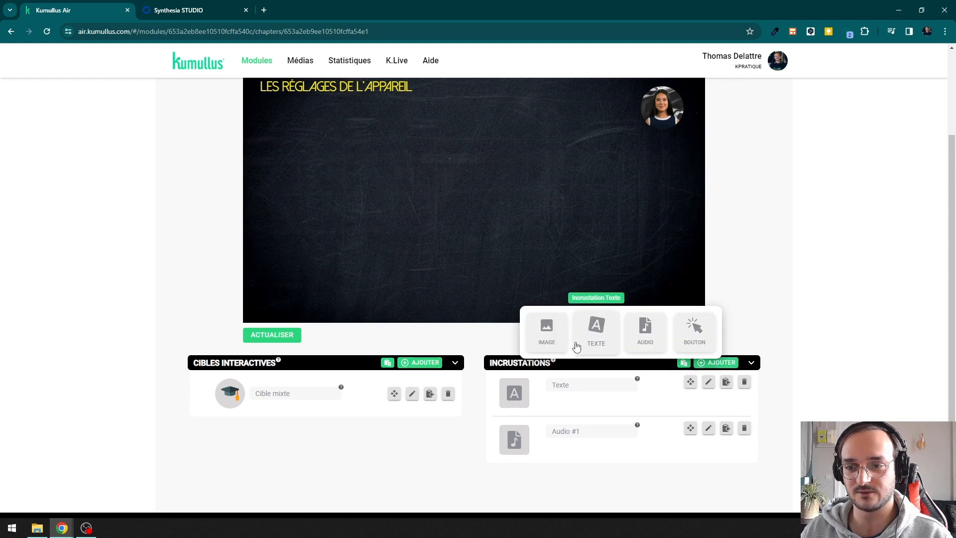
{"action": "left_click", "coordinate": [546, 348]}
{"action": "left_click", "coordinate": [478, 311]}
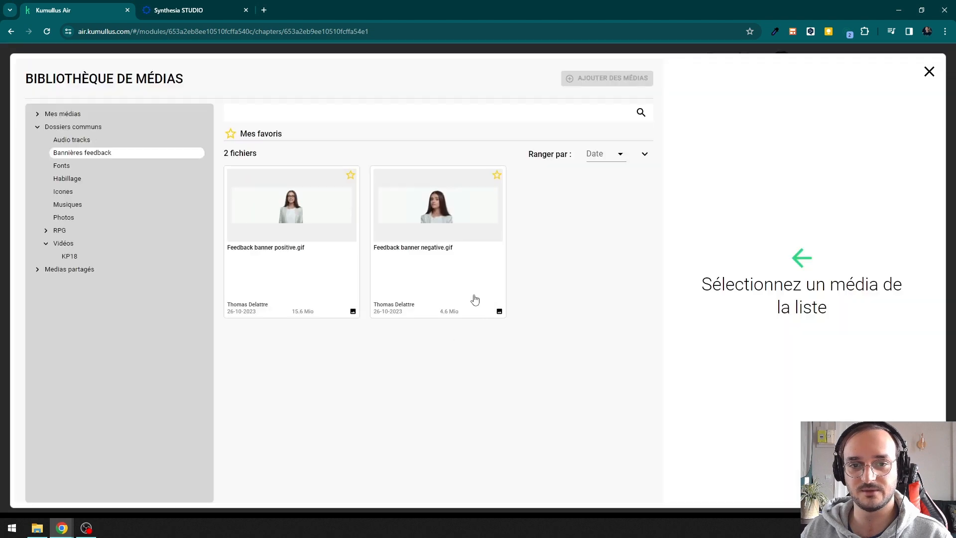
{"action": "left_click", "coordinate": [131, 219]}
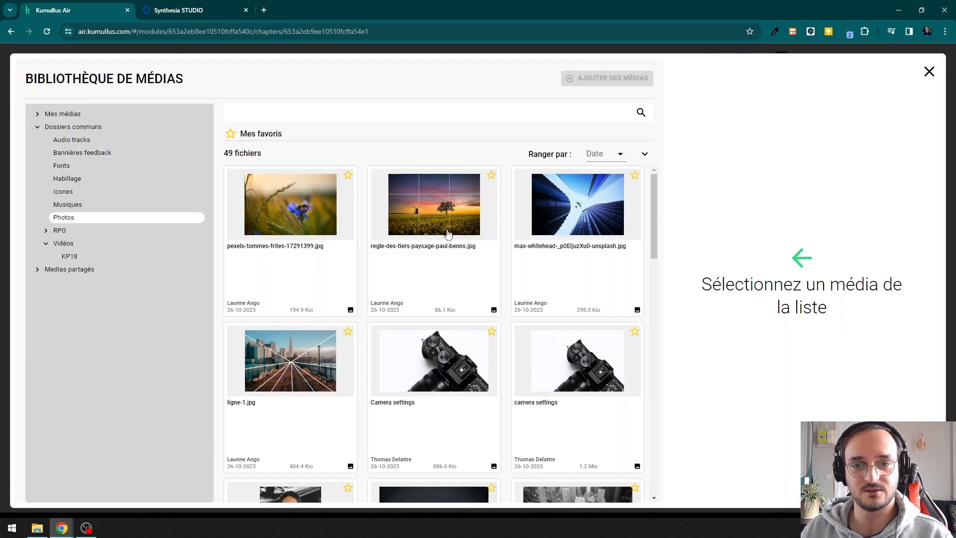
{"action": "scroll", "coordinate": [453, 256], "scroll_direction": "down", "scroll_amount": 5}
{"action": "scroll", "coordinate": [448, 256], "scroll_direction": "up", "scroll_amount": 3}
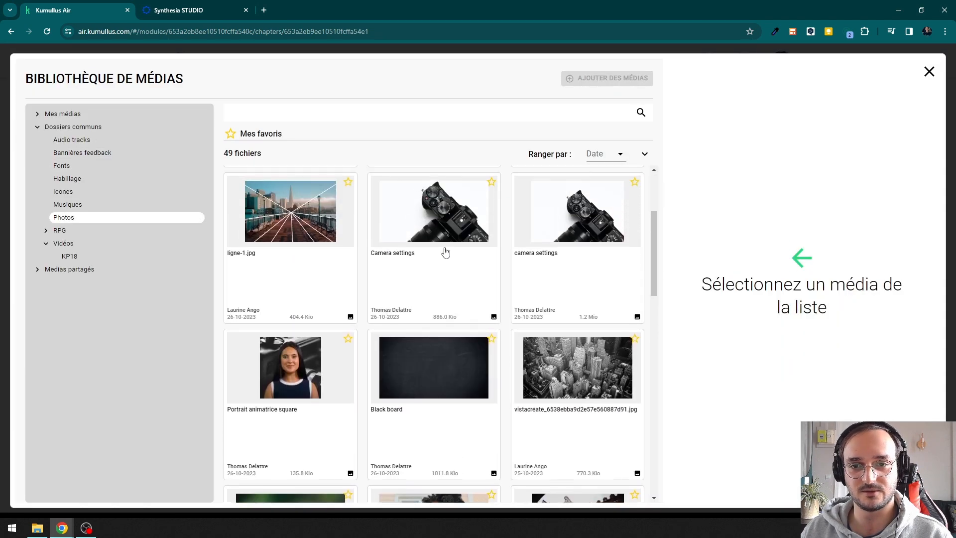
{"action": "left_click", "coordinate": [436, 266]}
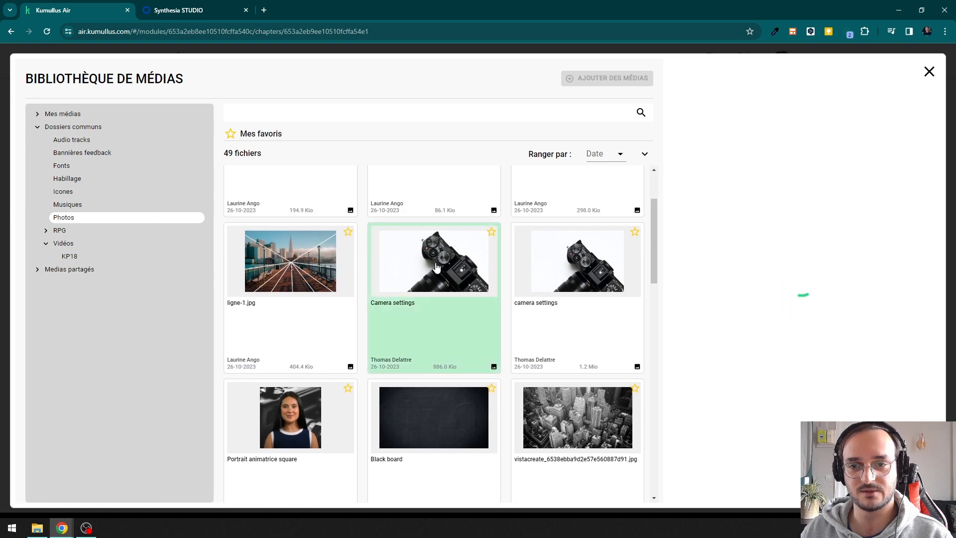
{"action": "left_click", "coordinate": [844, 101]}
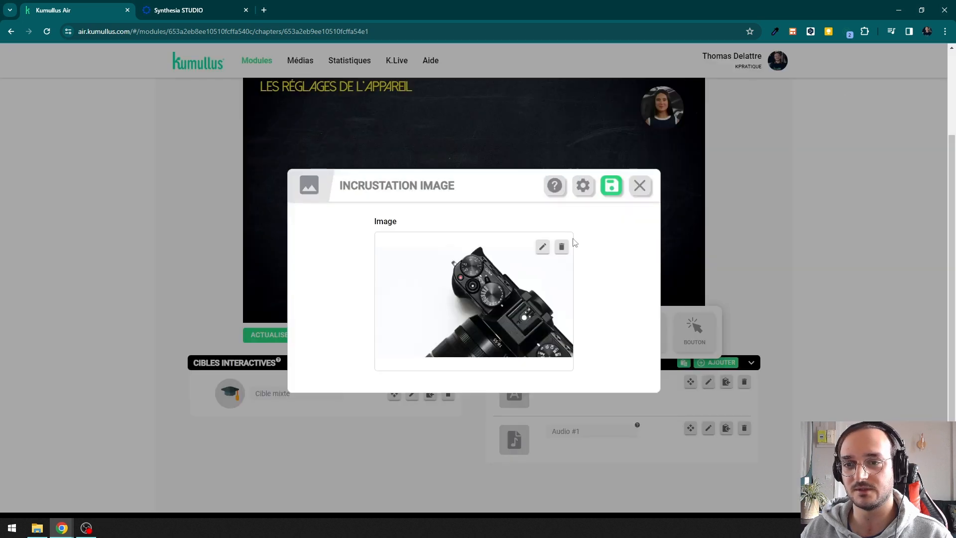
Set the image overlay's corner roundness to 10% and its shadow intensity to the minimum, and finish the overlay.
{"action": "left_click", "coordinate": [583, 187]}
{"action": "left_click_drag", "start_coordinate": [403, 377], "coordinate": [392, 373]}
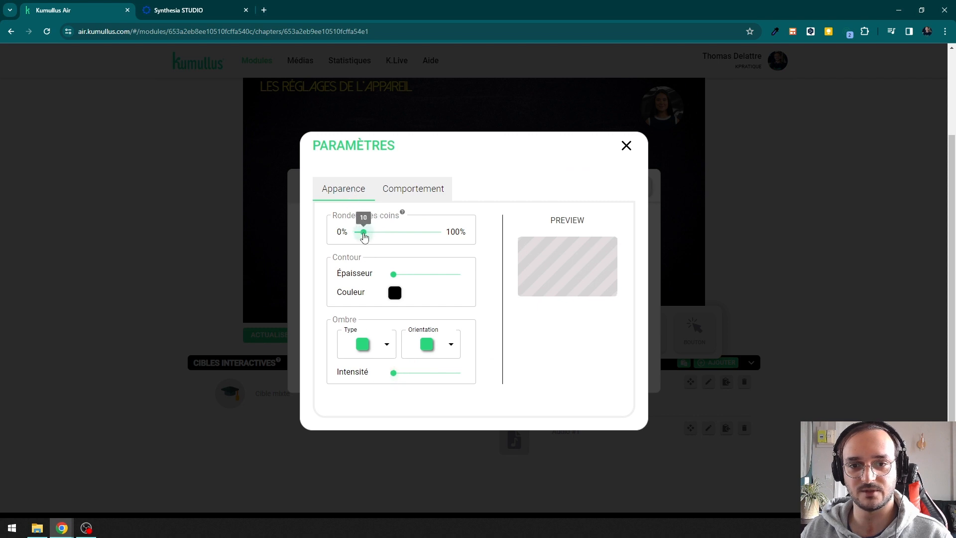
{"action": "left_click", "coordinate": [627, 146]}
{"action": "left_click", "coordinate": [640, 185]}
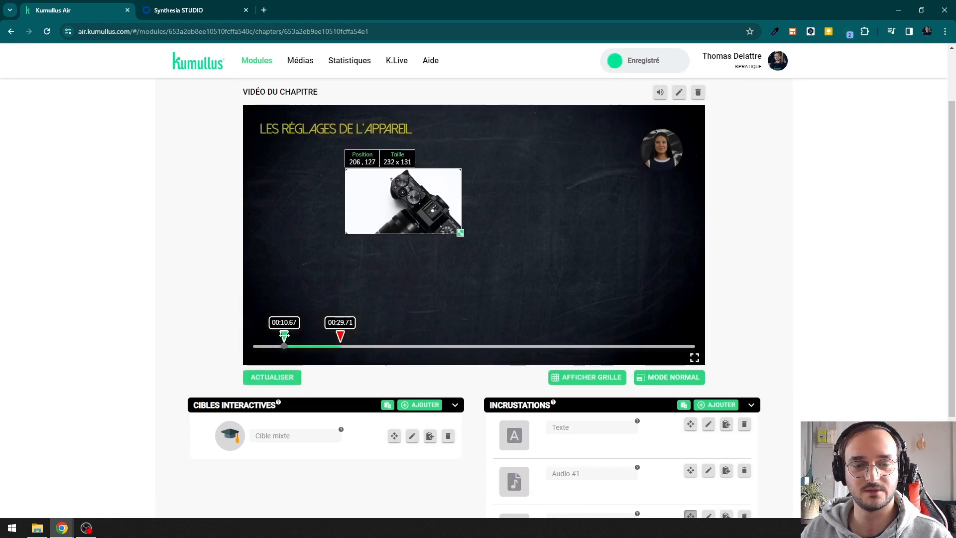
Set the camera image overlay to appear at 00:03.00 and move its end time to about 00:16.37.
{"action": "left_click_drag", "start_coordinate": [284, 335], "coordinate": [263, 335]}
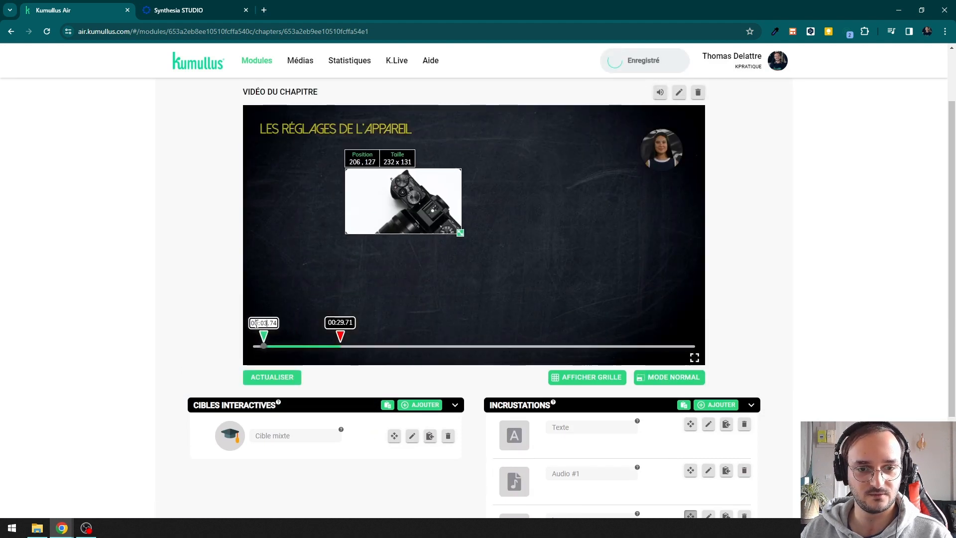
{"action": "key", "text": "Right"}
{"action": "key", "text": "Delete"}
{"action": "key", "text": "Delete"}
{"action": "type", "text": "00"}
{"action": "key", "text": "Return"}
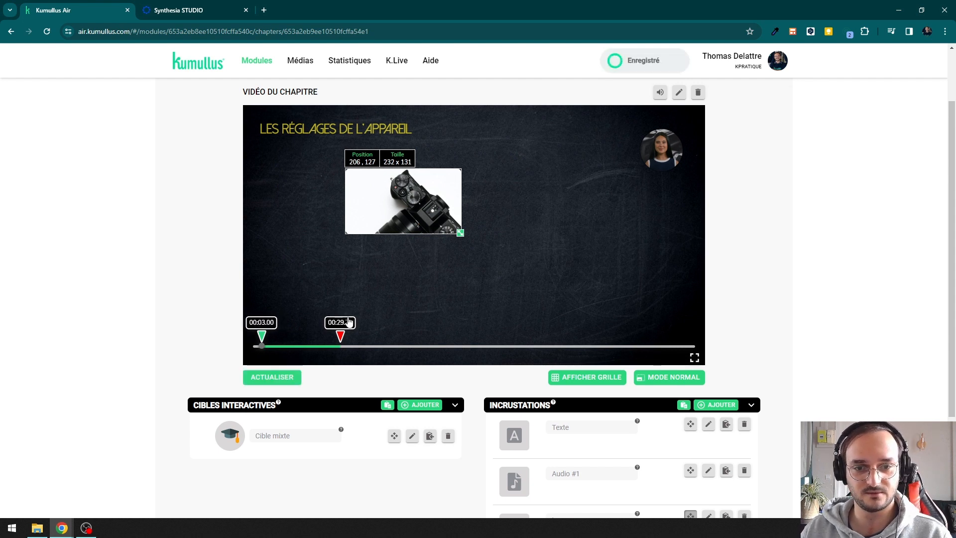
{"action": "left_click_drag", "start_coordinate": [348, 323], "coordinate": [310, 322]}
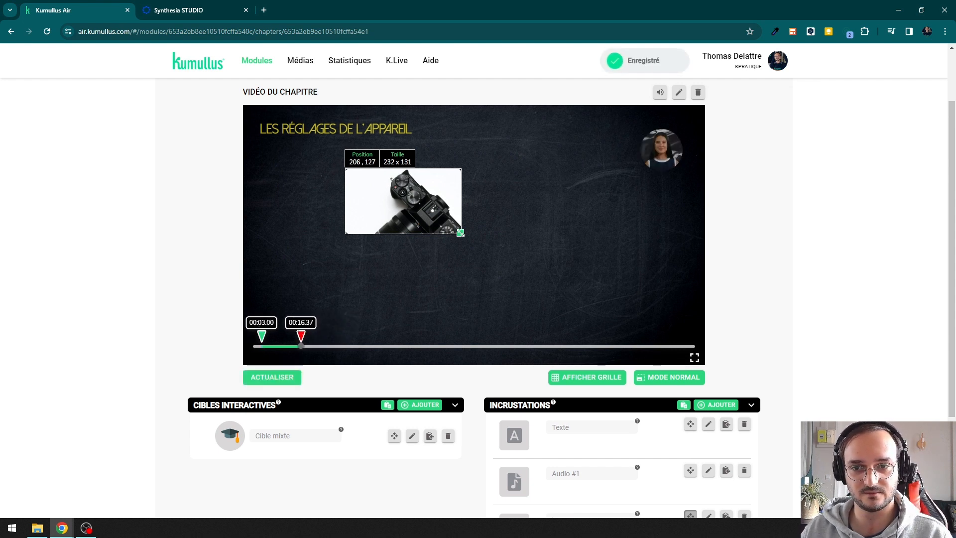
Show the alignment grid, enlarge the camera image to about 553 x 311 and place it at about 188, 104 below the title.
{"action": "left_click_drag", "start_coordinate": [460, 233], "coordinate": [590, 307]}
{"action": "left_click", "coordinate": [587, 377]}
{"action": "scroll", "coordinate": [643, 401], "scroll_direction": "down", "scroll_amount": 1}
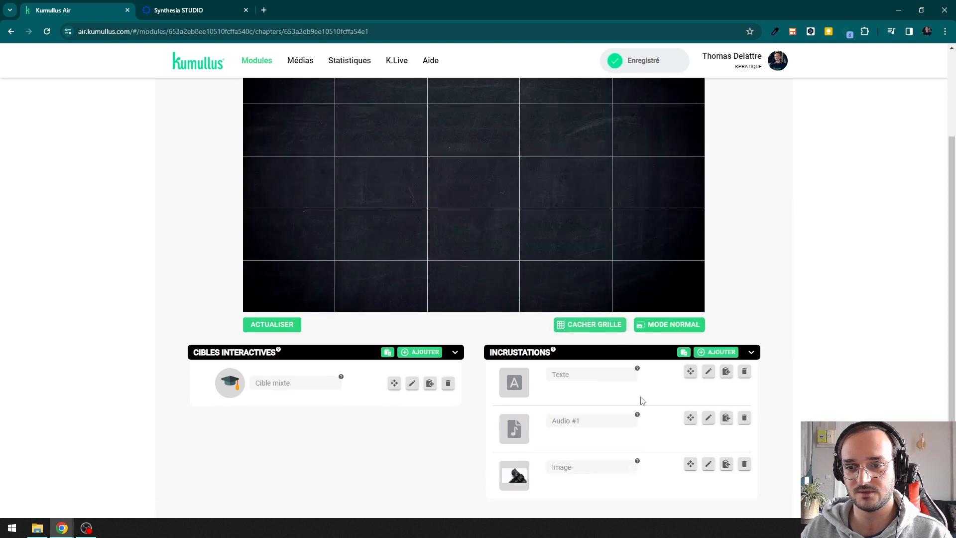
{"action": "scroll", "coordinate": [643, 401], "scroll_direction": "down", "scroll_amount": 1}
{"action": "scroll", "coordinate": [689, 418], "scroll_direction": "up", "scroll_amount": 3}
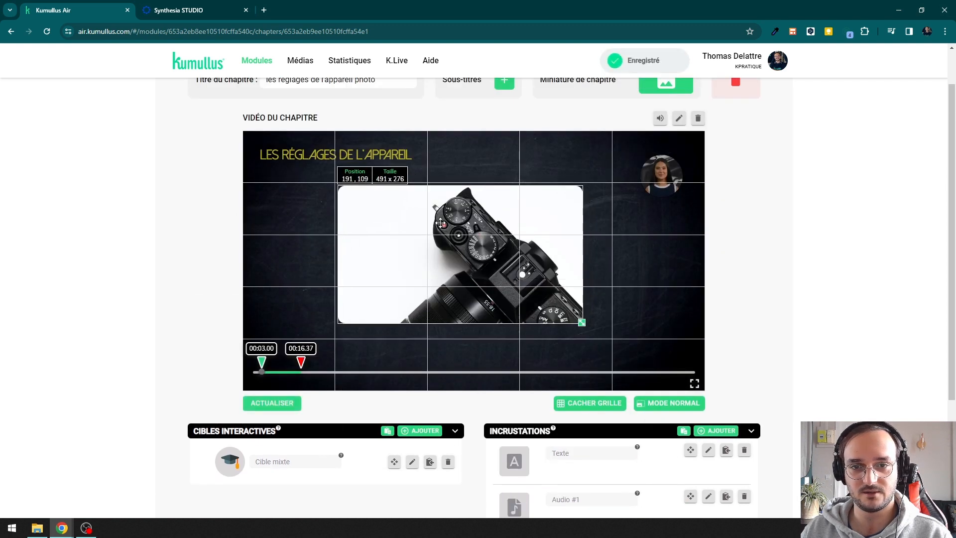
{"action": "left_click_drag", "start_coordinate": [440, 222], "coordinate": [439, 220]}
{"action": "left_click_drag", "start_coordinate": [580, 321], "coordinate": [612, 337]}
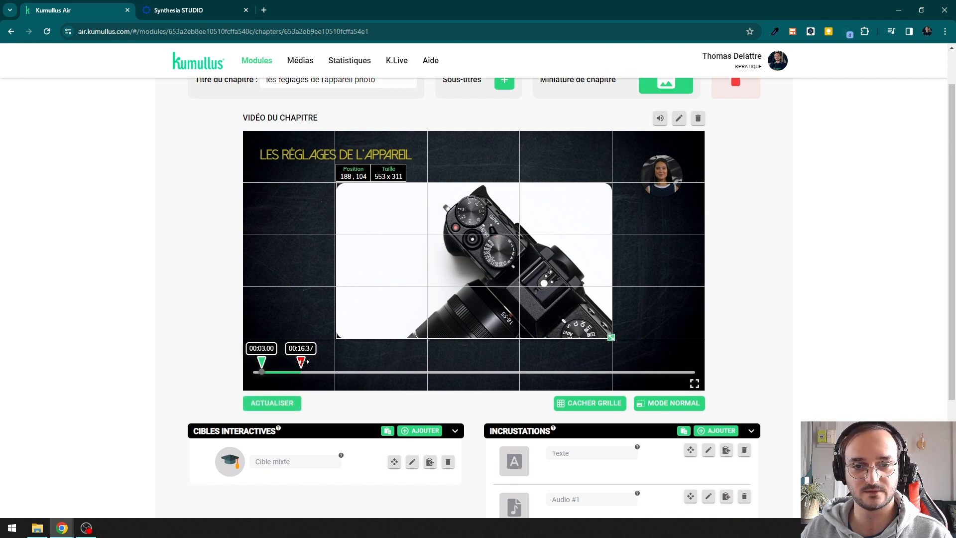
Move the camera image's end time earlier, finish its placement and hide the alignment grid.
{"action": "left_click_drag", "start_coordinate": [303, 362], "coordinate": [284, 362]}
{"action": "left_click", "coordinate": [173, 262]}
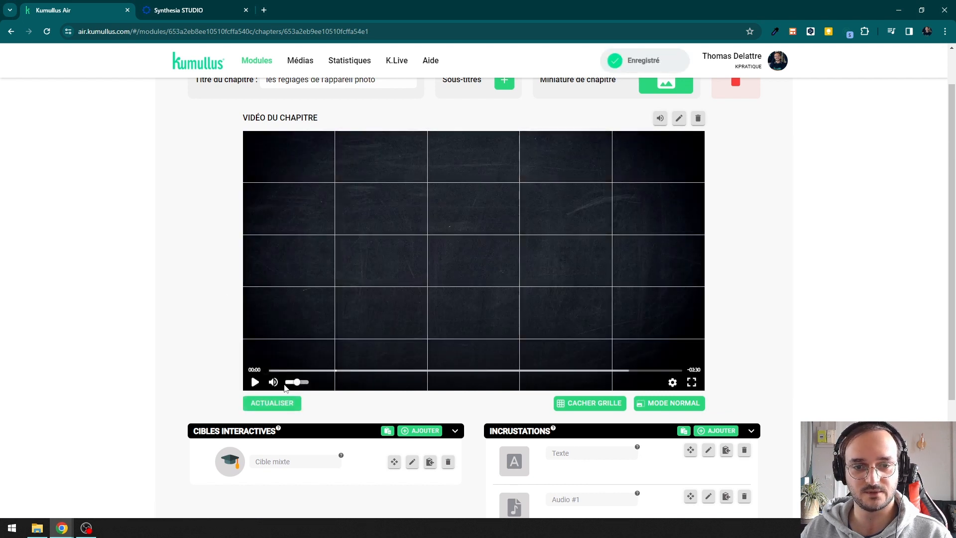
{"action": "left_click", "coordinate": [619, 401]}
Play the preview to about 17 seconds and add an image overlay using triangle-exposition-photo-768x712.jpg from the shared Photos folder.
{"action": "left_click", "coordinate": [346, 327]}
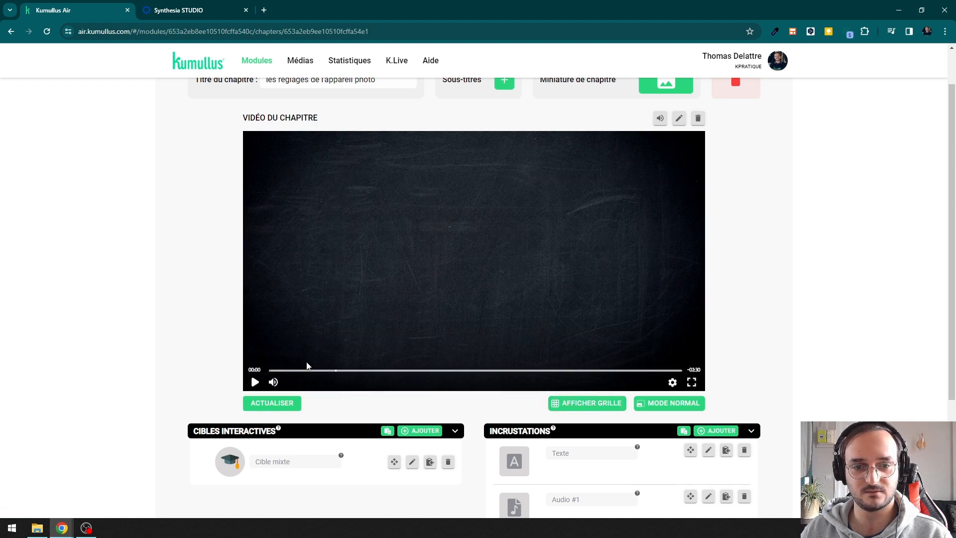
{"action": "mouse_move", "coordinate": [289, 368]}
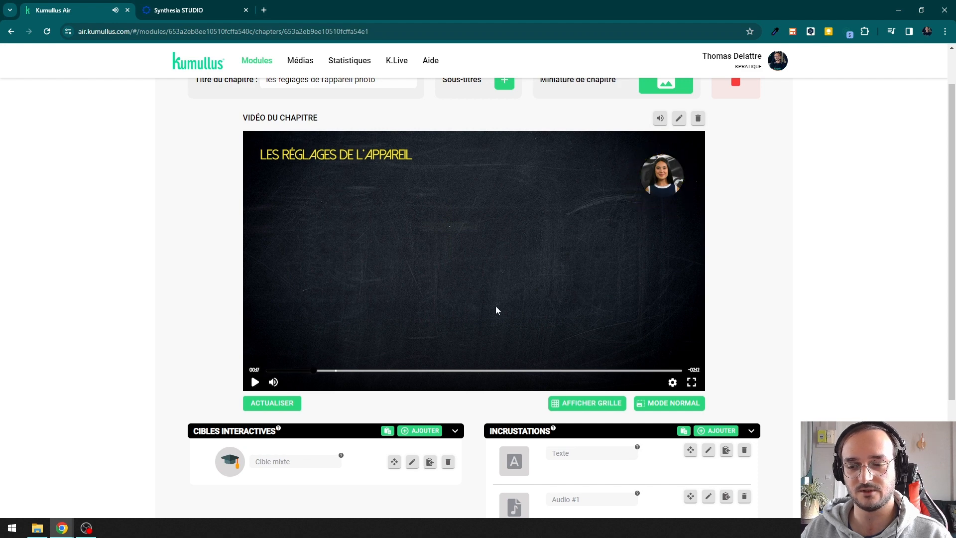
{"action": "scroll", "coordinate": [512, 297], "scroll_direction": "down", "scroll_amount": 3}
{"action": "scroll", "coordinate": [682, 369], "scroll_direction": "up", "scroll_amount": 1}
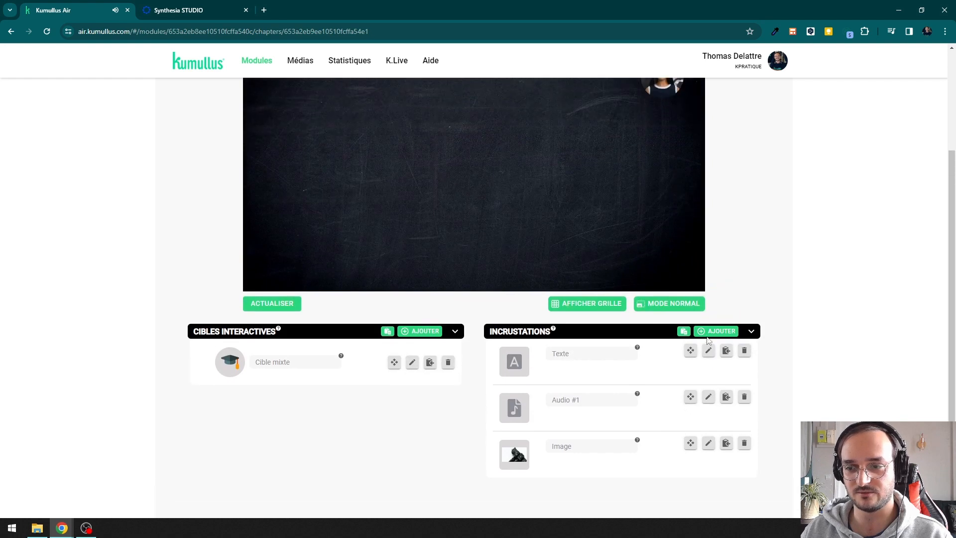
{"action": "left_click", "coordinate": [710, 337]}
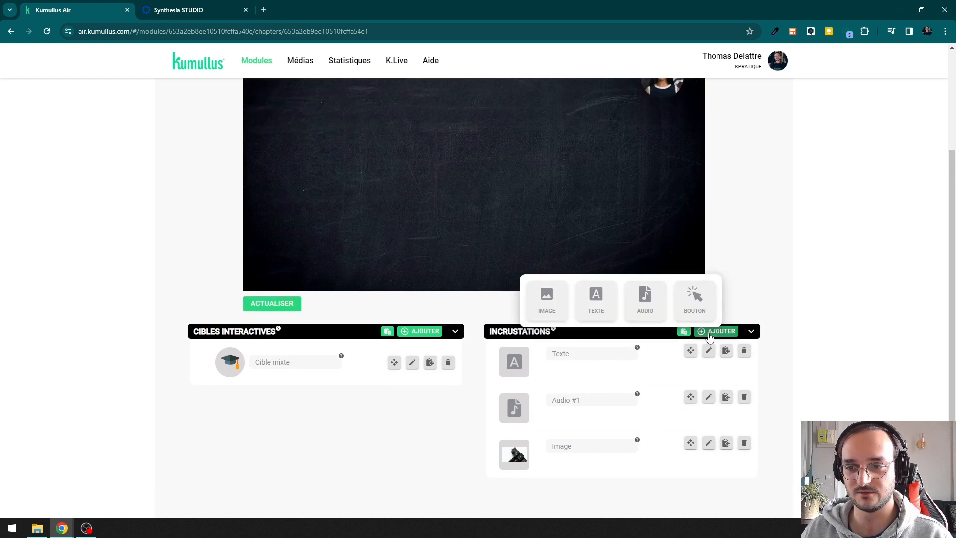
{"action": "left_click", "coordinate": [546, 299]}
{"action": "left_click", "coordinate": [491, 301]}
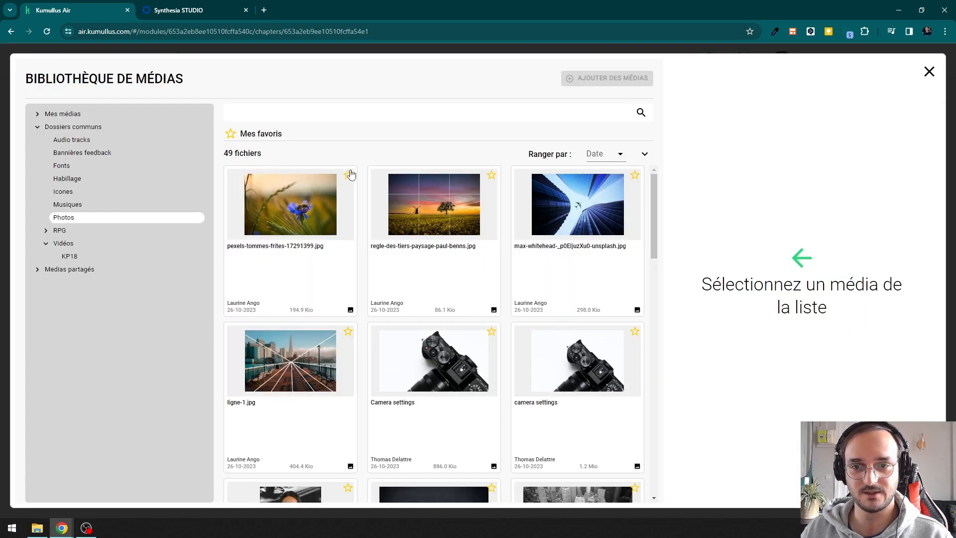
{"action": "scroll", "coordinate": [404, 240], "scroll_direction": "down", "scroll_amount": 12}
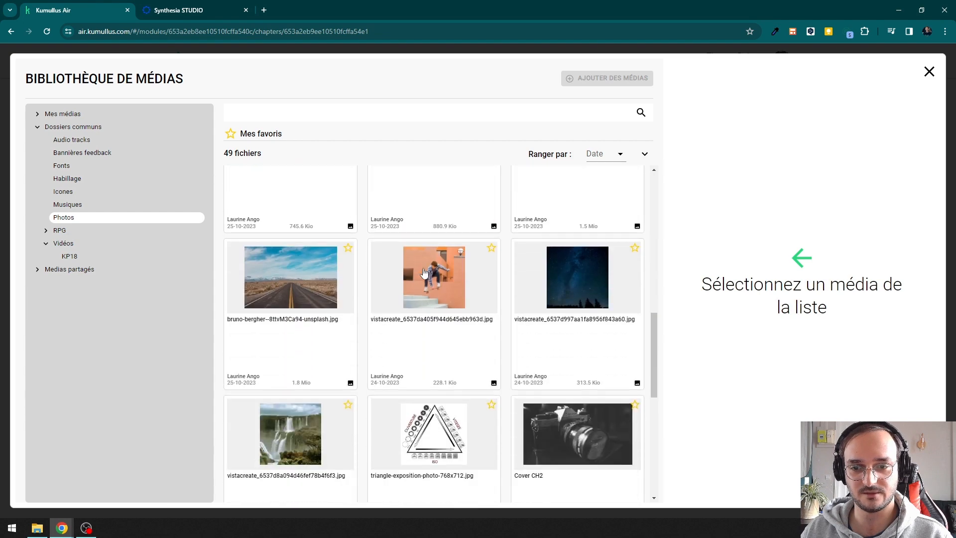
{"action": "left_click", "coordinate": [437, 359]}
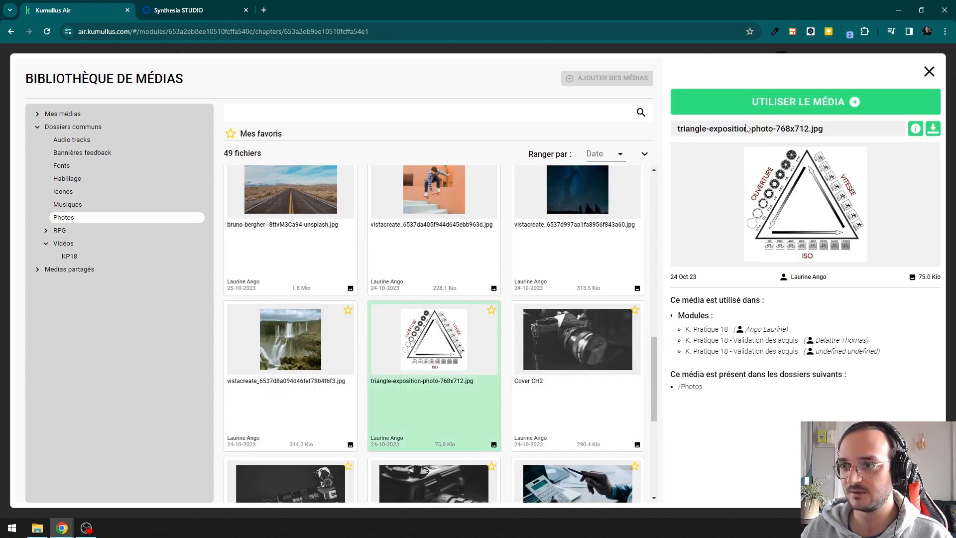
{"action": "left_click", "coordinate": [887, 105]}
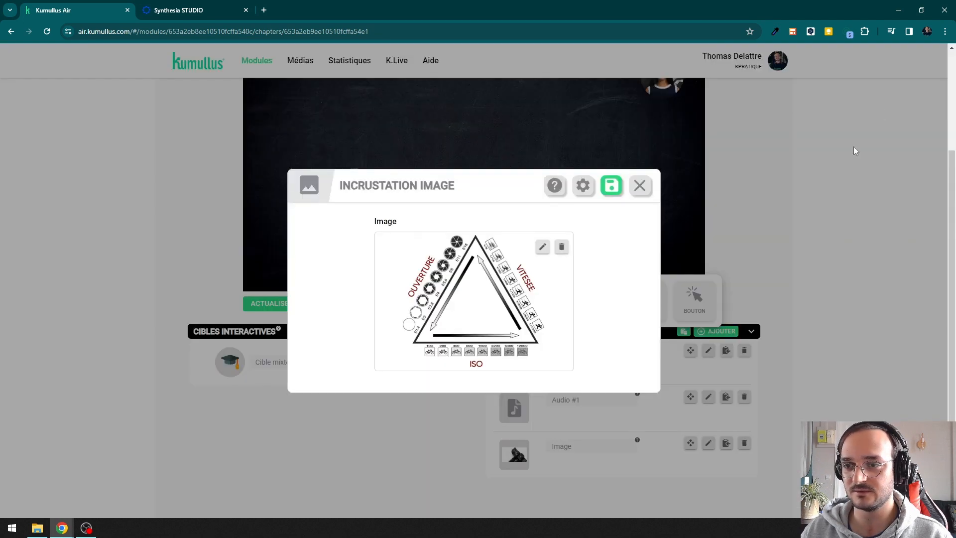
Shorten the triangle image's fade-out duration, set its shadow intensity to the minimum, and save the overlay.
{"action": "left_click", "coordinate": [583, 186]}
{"action": "left_click", "coordinate": [413, 188]}
{"action": "left_click_drag", "start_coordinate": [350, 375], "coordinate": [333, 373]}
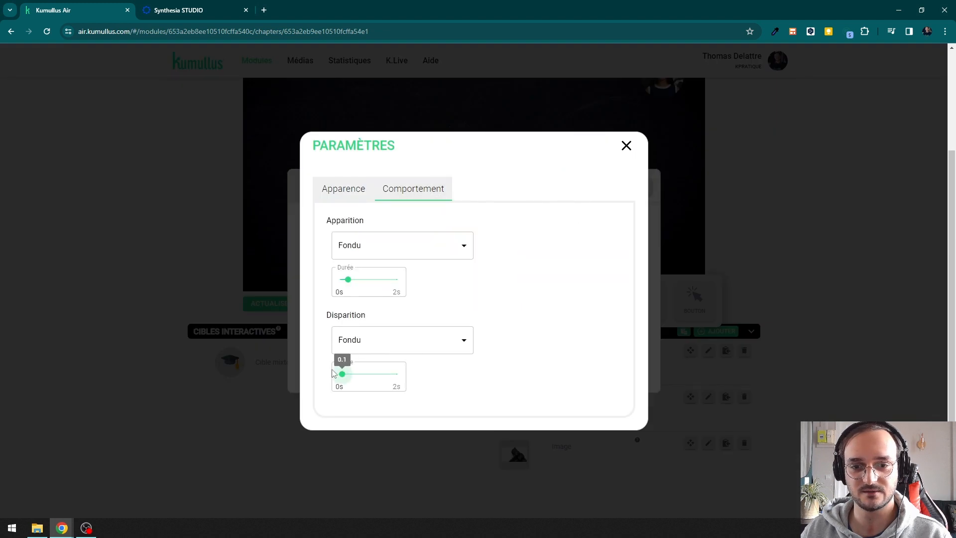
{"action": "left_click", "coordinate": [348, 188]}
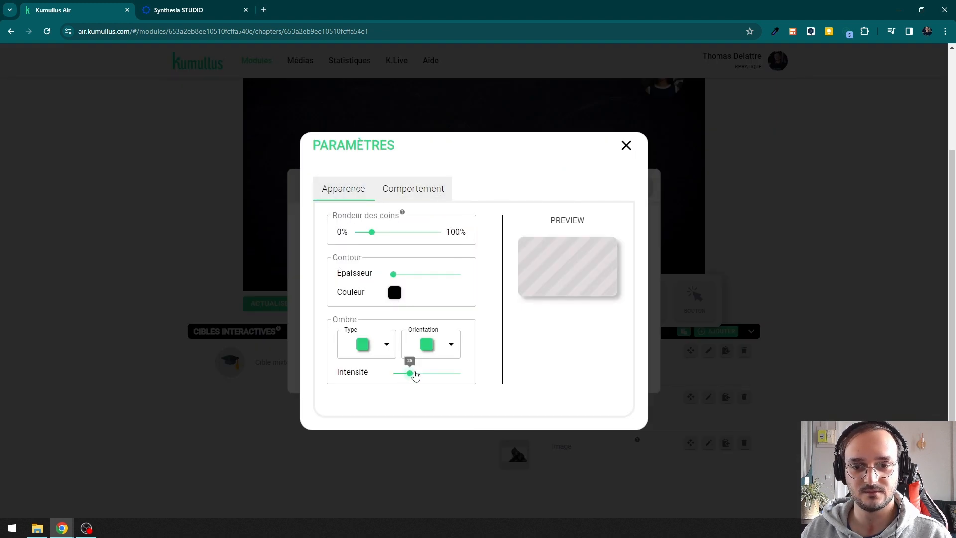
{"action": "left_click_drag", "start_coordinate": [416, 375], "coordinate": [386, 378]}
{"action": "left_click", "coordinate": [626, 146]}
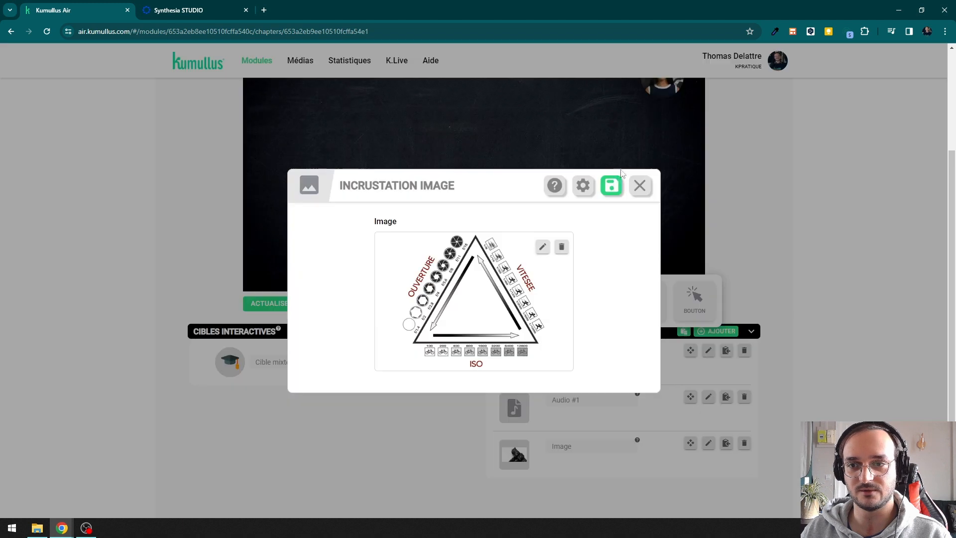
{"action": "left_click", "coordinate": [613, 184]}
Resize the exposure triangle image to about 312 x 289, place it at about 305, 124 and move its end time earlier.
{"action": "scroll", "coordinate": [647, 383], "scroll_direction": "down", "scroll_amount": 2}
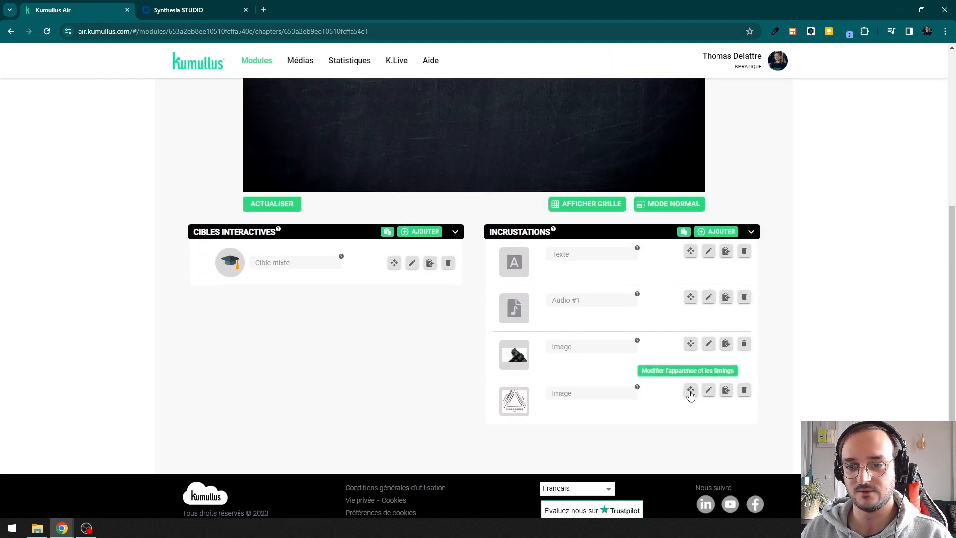
{"action": "left_click", "coordinate": [690, 395]}
{"action": "left_click_drag", "start_coordinate": [327, 176], "coordinate": [546, 311]}
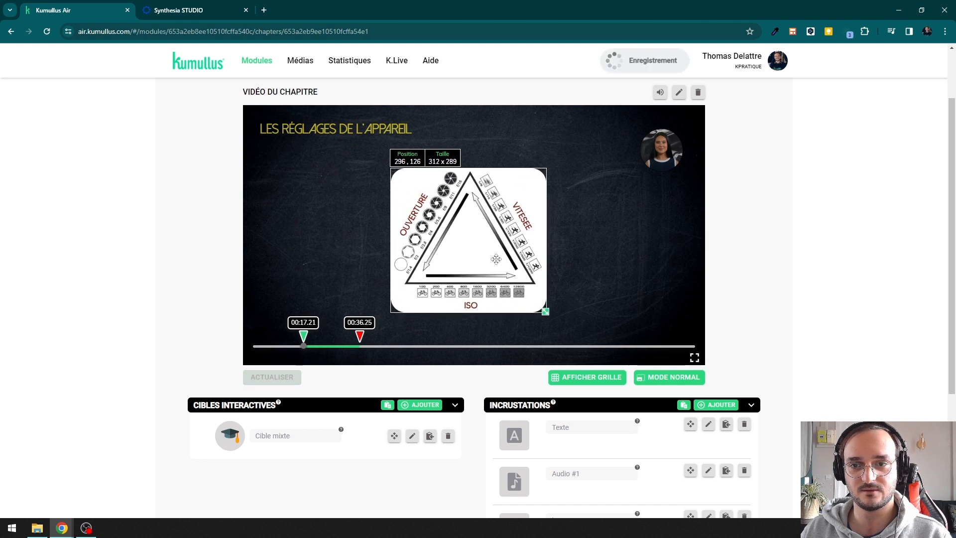
{"action": "left_click_drag", "start_coordinate": [496, 259], "coordinate": [500, 258]}
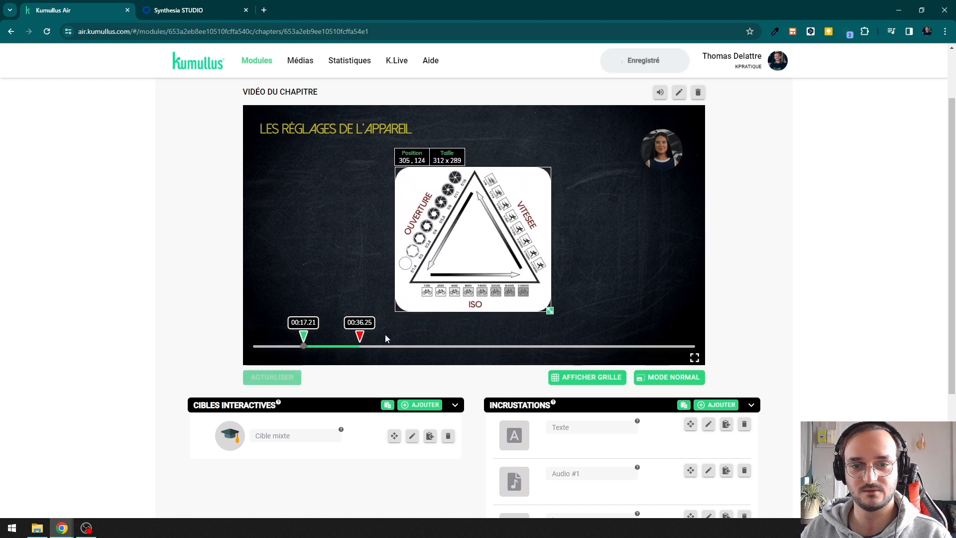
{"action": "mouse_move", "coordinate": [359, 337]}
{"action": "left_mouse_down"}
{"action": "mouse_move", "coordinate": [276, 336]}
{"action": "mouse_move", "coordinate": [327, 336]}
{"action": "left_mouse_up"}
{"action": "left_click", "coordinate": [263, 288]}
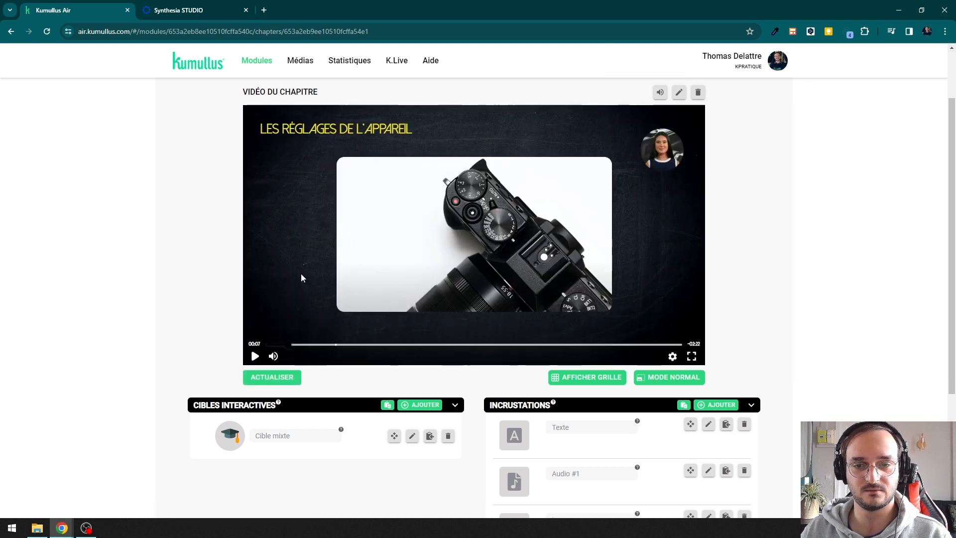
Play the chapter preview from about 7 seconds and pause it at about 30 seconds, past the mixed target.
{"action": "left_click", "coordinate": [300, 273]}
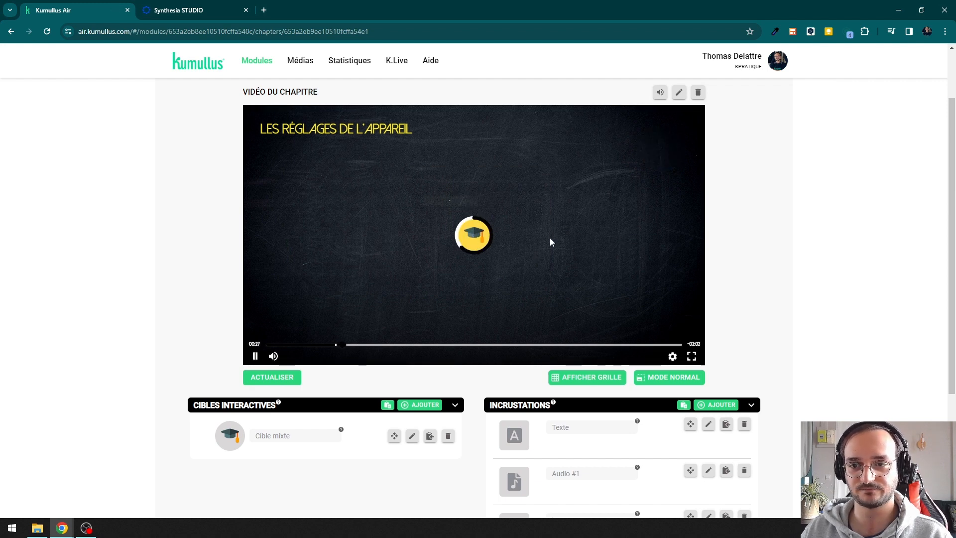
{"action": "scroll", "coordinate": [550, 239], "scroll_direction": "up", "scroll_amount": 1}
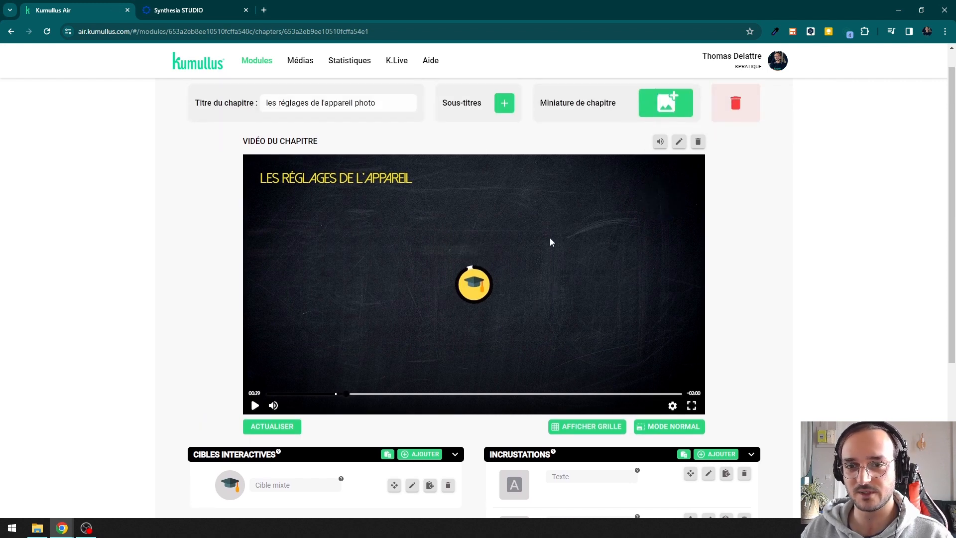
{"action": "scroll", "coordinate": [555, 247], "scroll_direction": "down", "scroll_amount": 1}
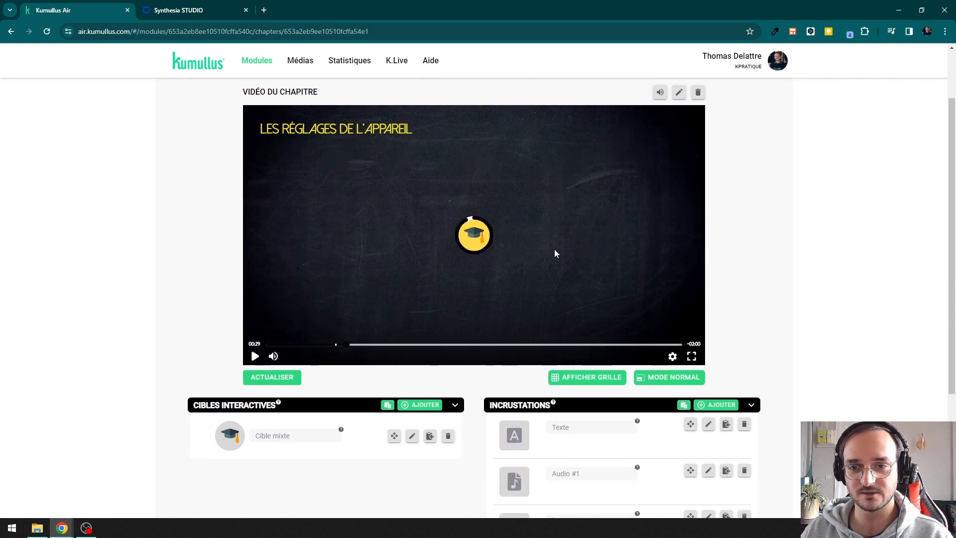
{"action": "scroll", "coordinate": [555, 249], "scroll_direction": "up", "scroll_amount": 1}
{"action": "scroll", "coordinate": [555, 249], "scroll_direction": "down", "scroll_amount": 1}
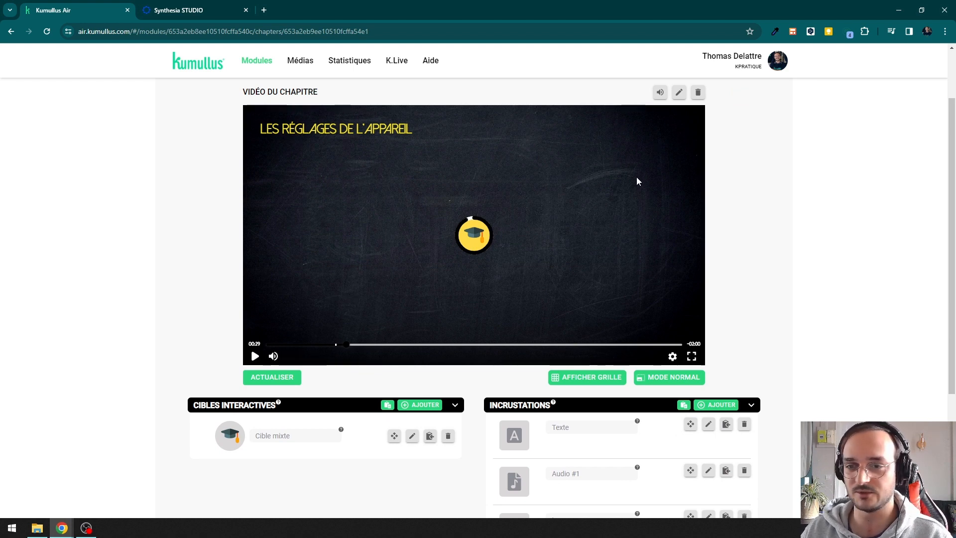
{"action": "left_click", "coordinate": [506, 241]}
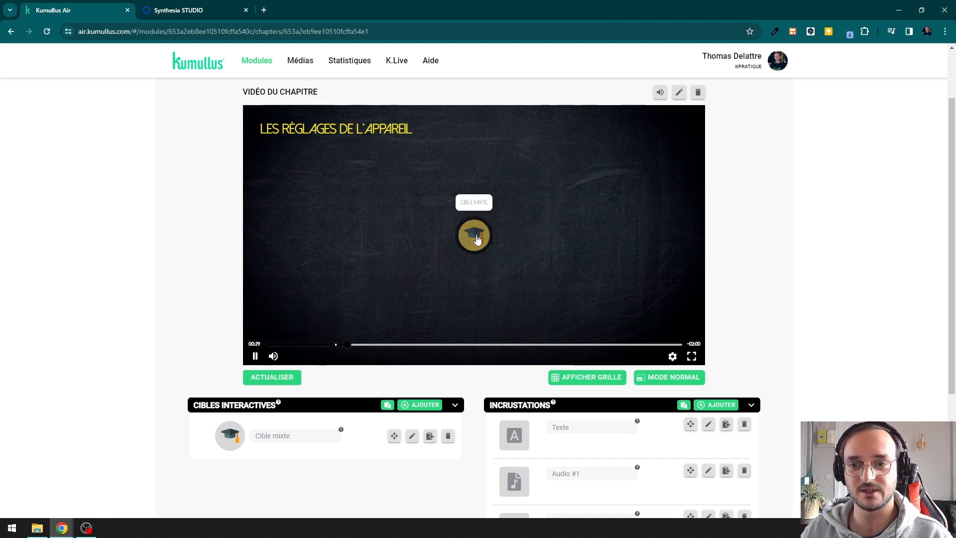
{"action": "left_click", "coordinate": [488, 226]}
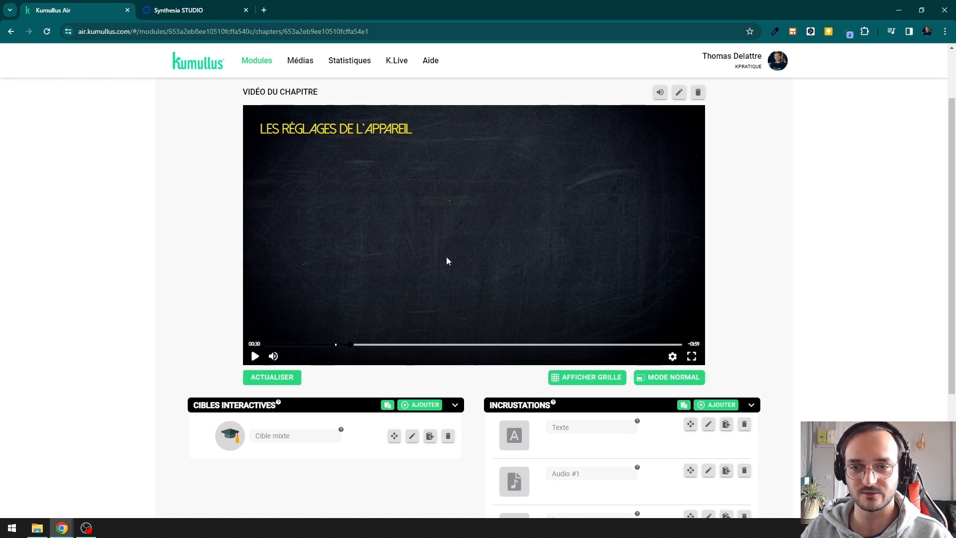
{"action": "scroll", "coordinate": [467, 275], "scroll_direction": "up", "scroll_amount": 1}
{"action": "scroll", "coordinate": [500, 279], "scroll_direction": "down", "scroll_amount": 4}
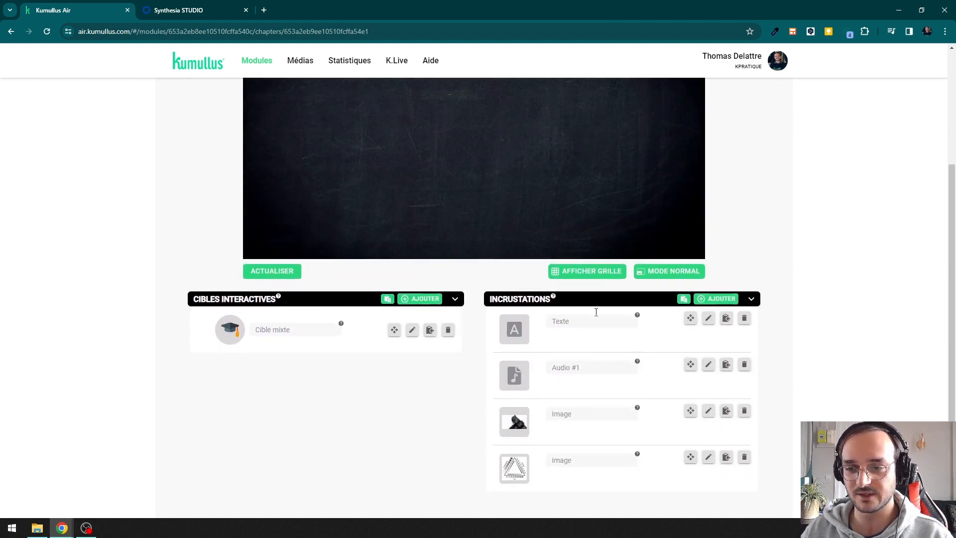
{"action": "scroll", "coordinate": [654, 347], "scroll_direction": "up", "scroll_amount": 1}
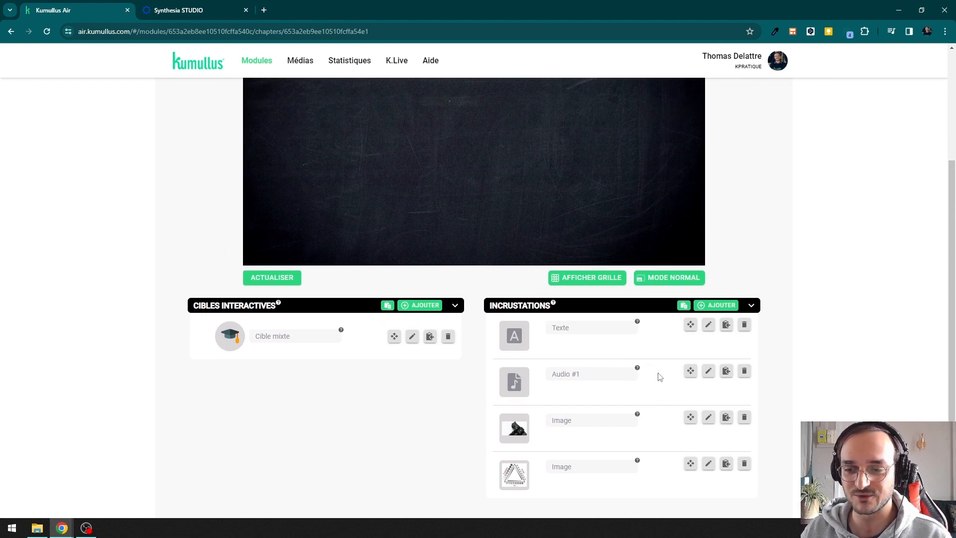
{"action": "scroll", "coordinate": [572, 345], "scroll_direction": "up", "scroll_amount": 3}
{"action": "scroll", "coordinate": [493, 274], "scroll_direction": "up", "scroll_amount": 1}
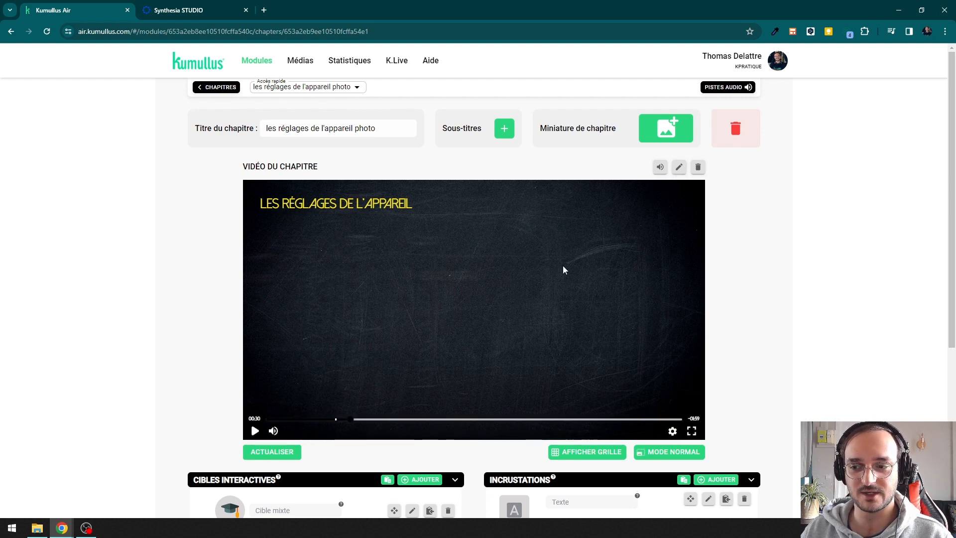
Skip through the chapter preview to about 2:04, back to about 0:28, and on to about 0:33.
{"action": "scroll", "coordinate": [563, 265], "scroll_direction": "down", "scroll_amount": 1}
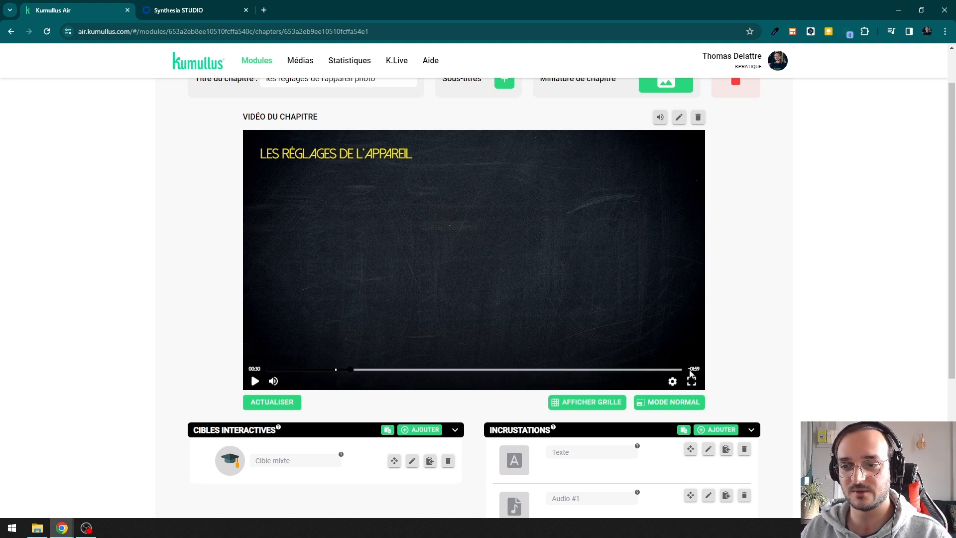
{"action": "left_click", "coordinate": [631, 369]}
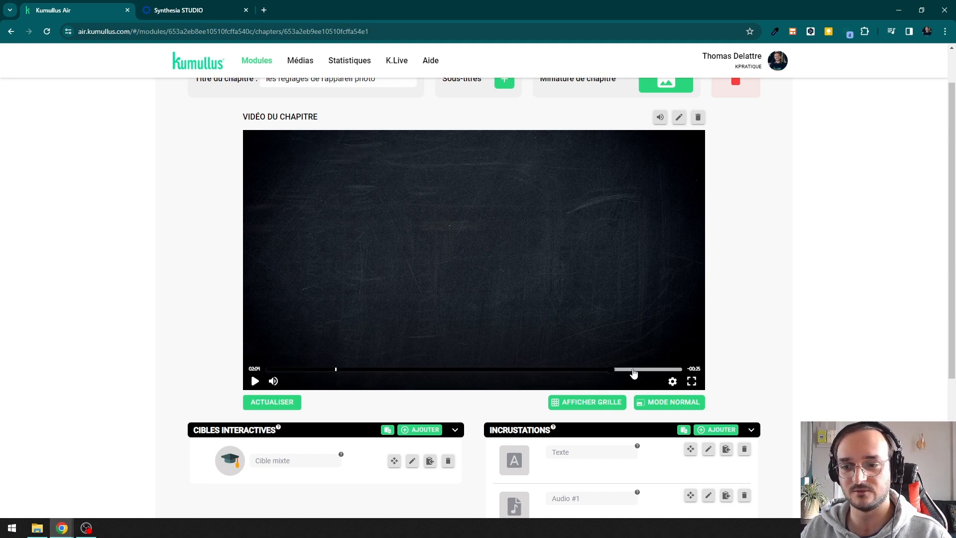
{"action": "left_click", "coordinate": [347, 369]}
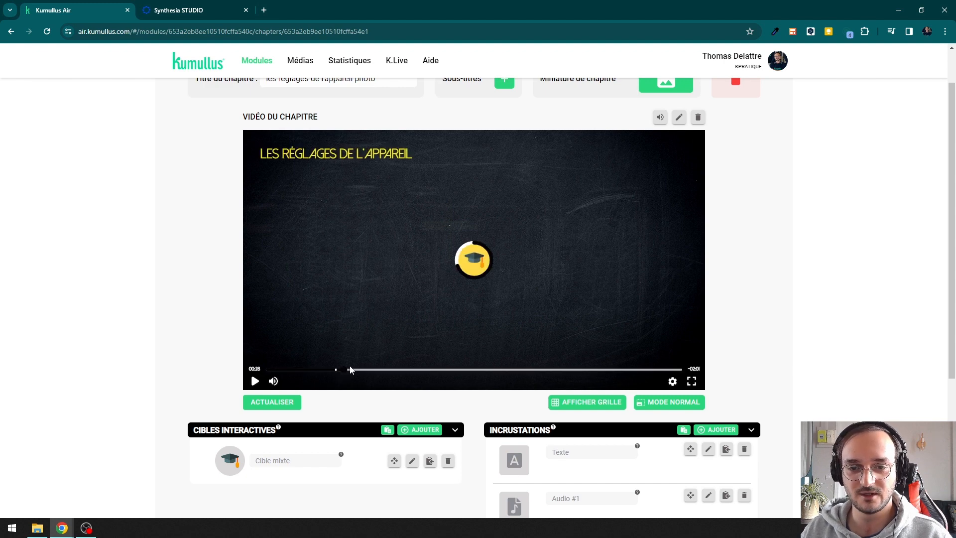
{"action": "left_click", "coordinate": [359, 369]}
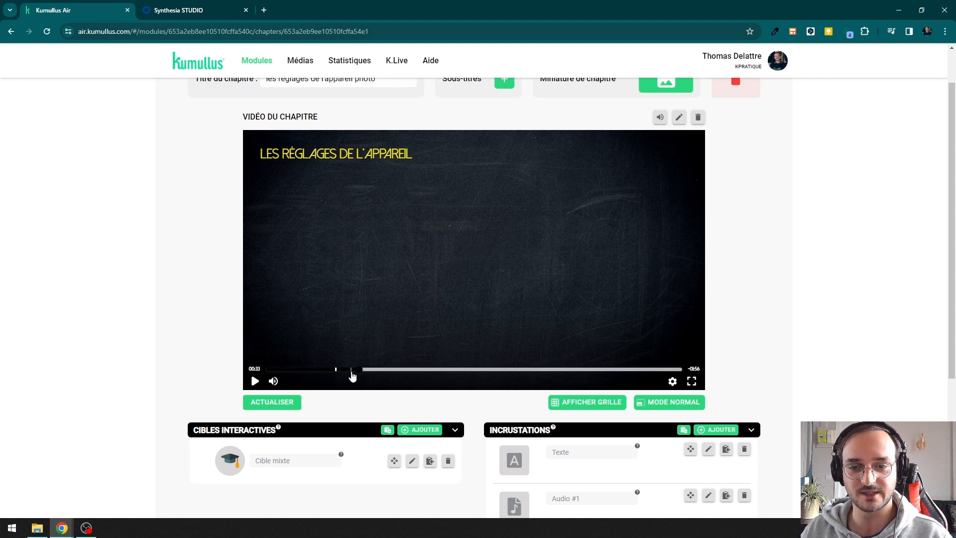
Set the chapter video's out point to 30 seconds, reapply the media and skip the preview to about 0:26.
{"action": "left_click", "coordinate": [347, 370]}
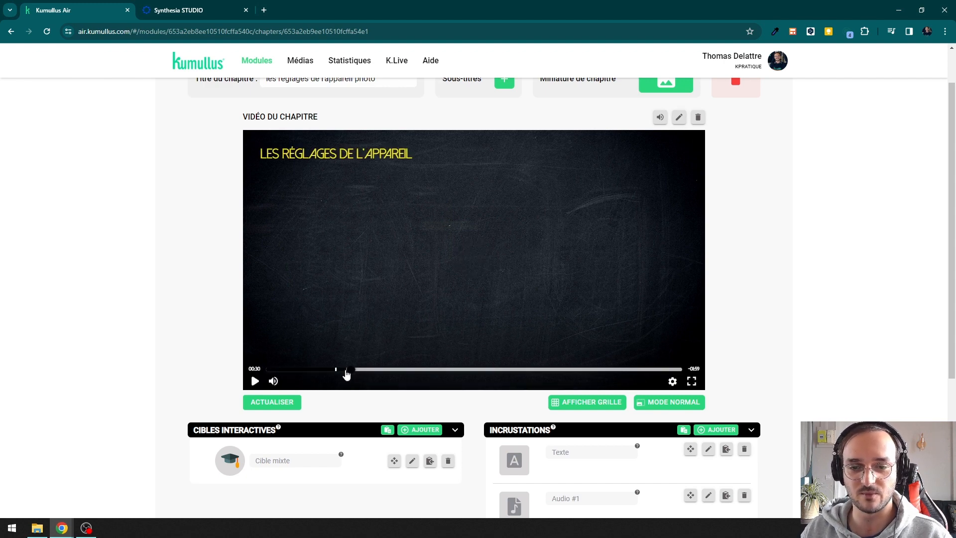
{"action": "left_click", "coordinate": [348, 369]}
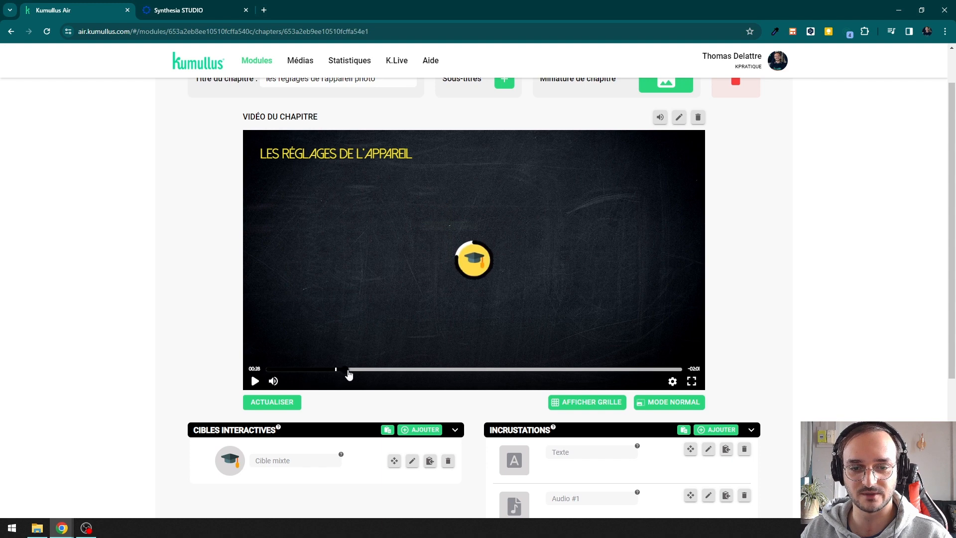
{"action": "left_click", "coordinate": [679, 119]}
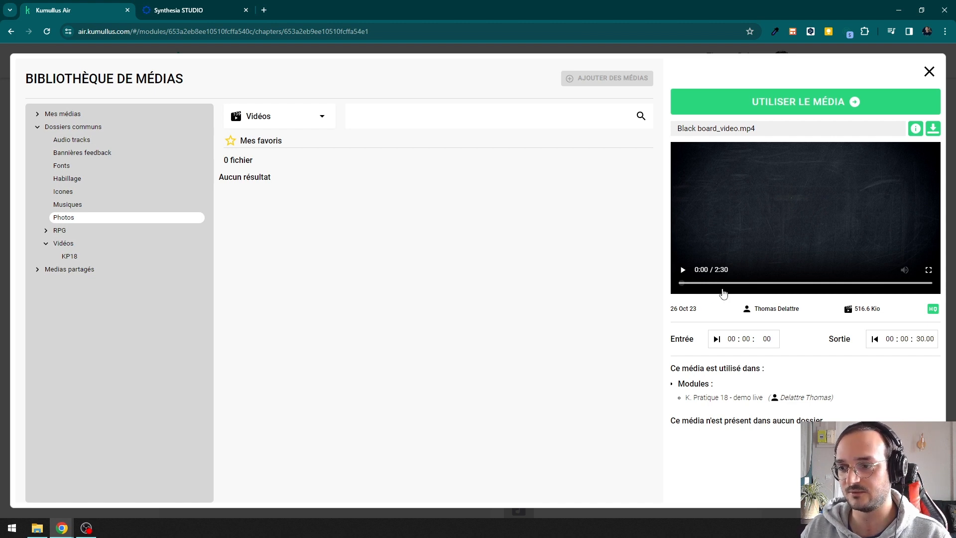
{"action": "left_click", "coordinate": [809, 106]}
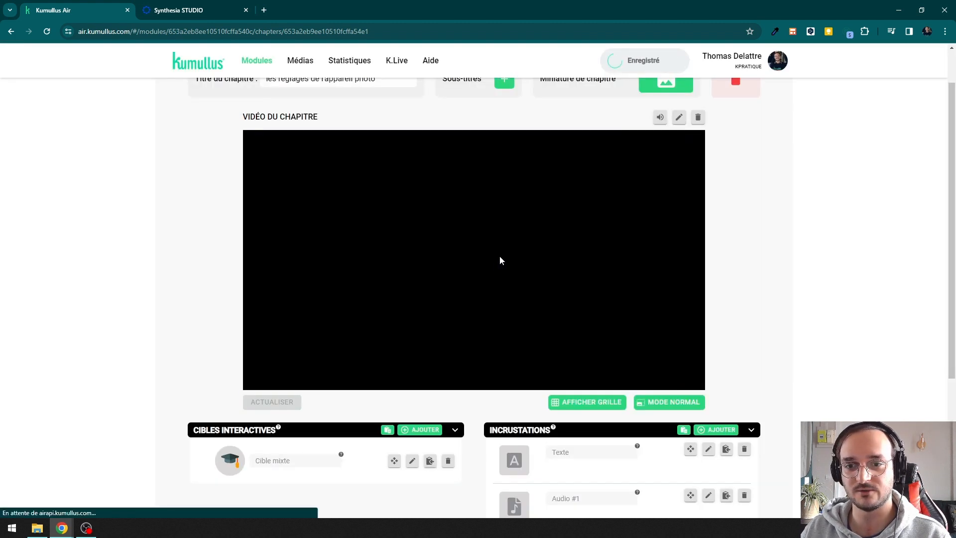
{"action": "left_click", "coordinate": [623, 369]}
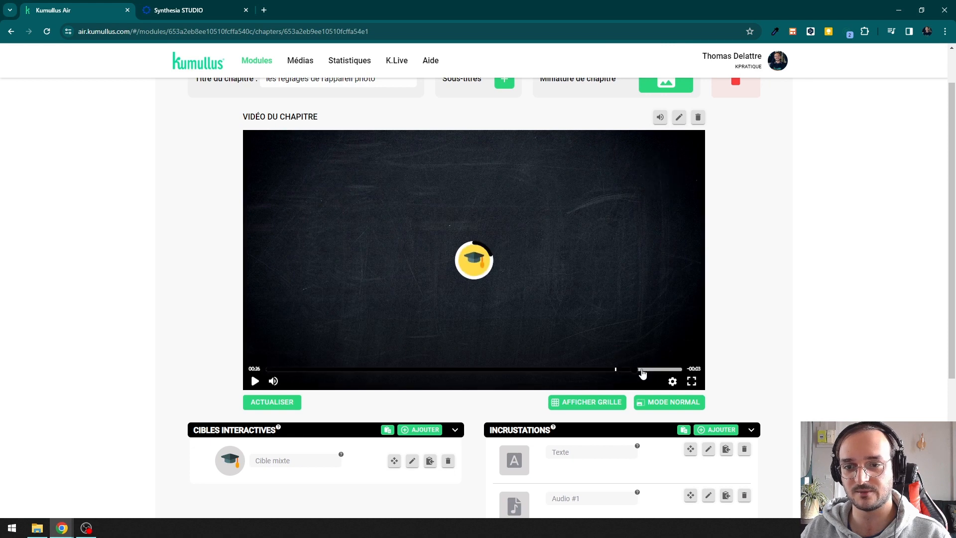
Extend the title text overlay to the end of the chapter and move the mixed target to about 433, 224.
{"action": "scroll", "coordinate": [683, 328], "scroll_direction": "down", "scroll_amount": 2}
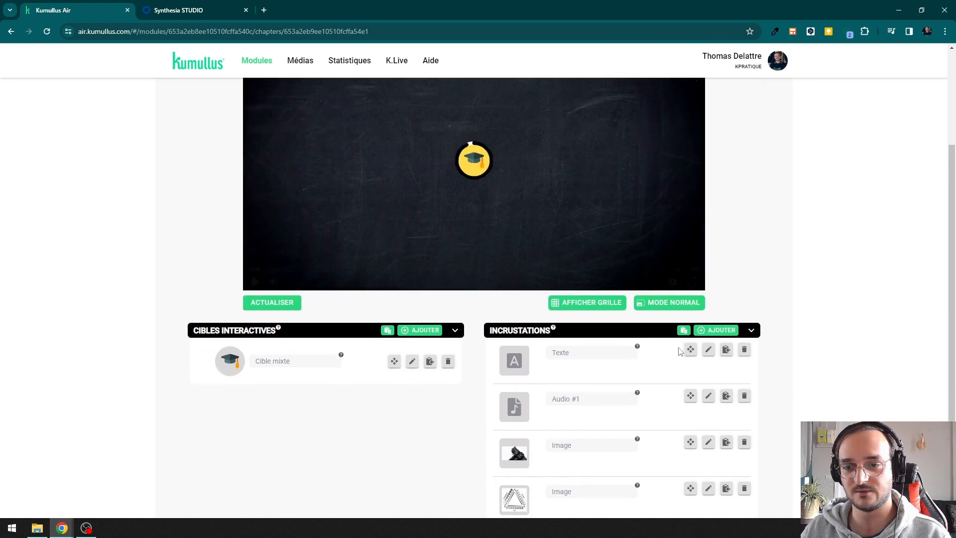
{"action": "left_click", "coordinate": [690, 350]}
{"action": "mouse_move", "coordinate": [474, 337]}
{"action": "left_mouse_down"}
{"action": "mouse_move", "coordinate": [707, 336]}
{"action": "mouse_move", "coordinate": [756, 323]}
{"action": "left_mouse_up"}
{"action": "scroll", "coordinate": [690, 433], "scroll_direction": "down", "scroll_amount": 3}
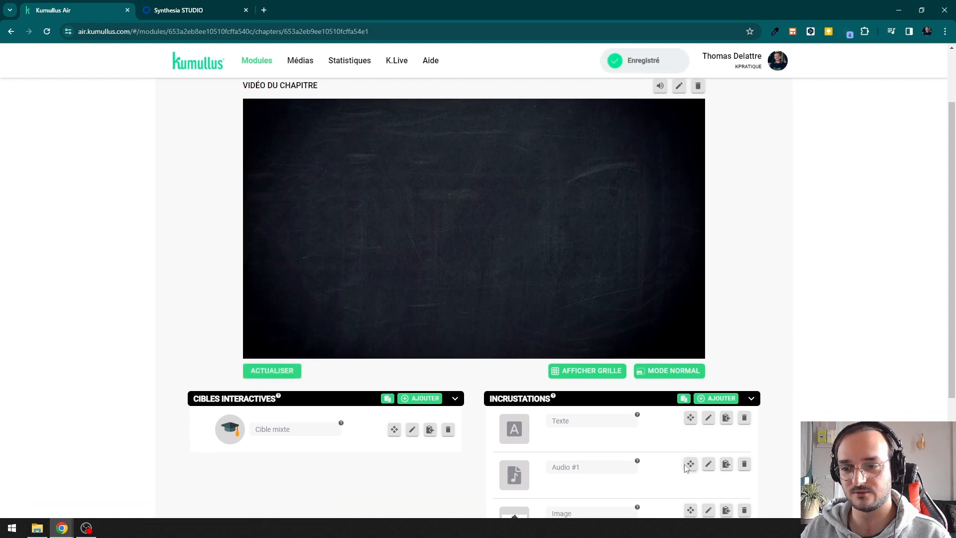
{"action": "left_click", "coordinate": [393, 287]}
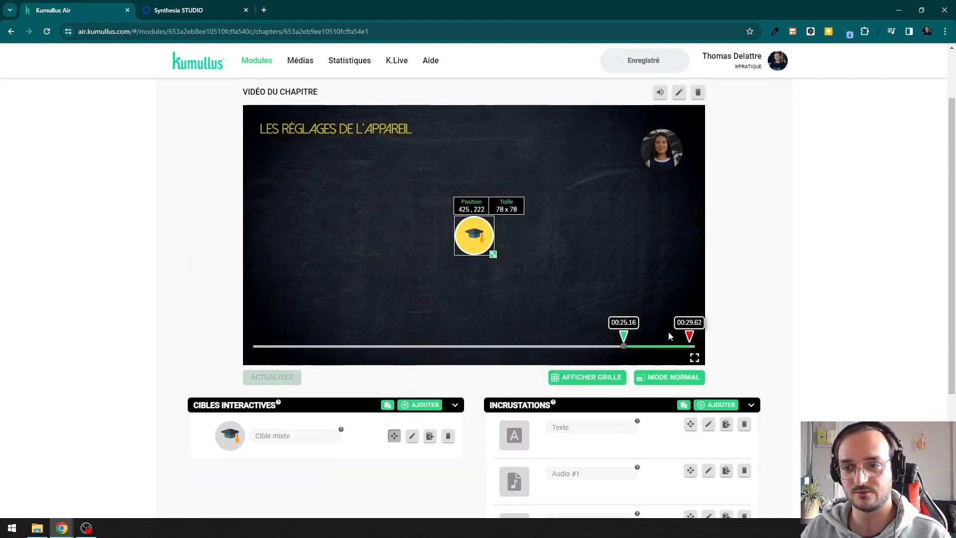
{"action": "left_click_drag", "start_coordinate": [476, 231], "coordinate": [480, 232]}
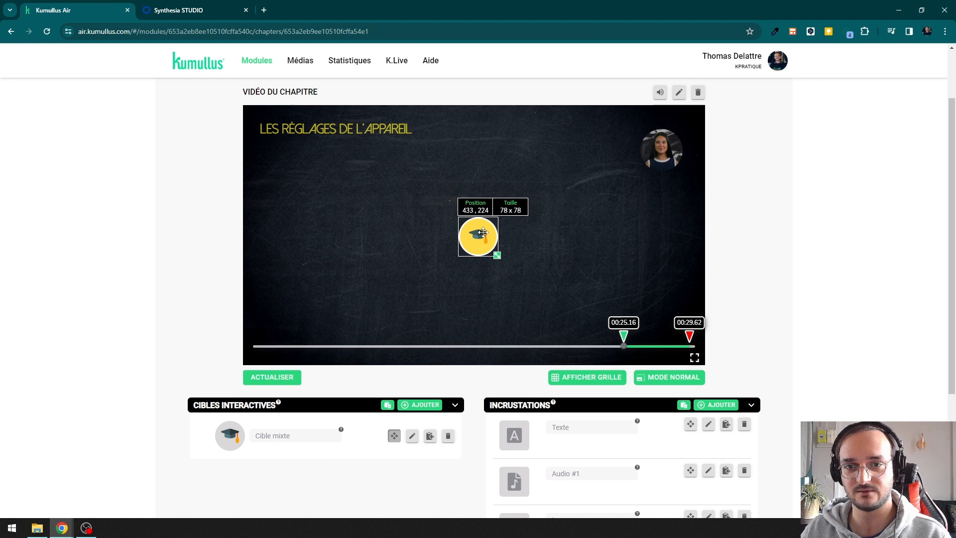
Add "K.Pratique 18 - bases de la photographie conclusion.mp4" from the KP18 folder as the Conclusion chapter's video.
{"action": "scroll", "coordinate": [760, 234], "scroll_direction": "up", "scroll_amount": 2}
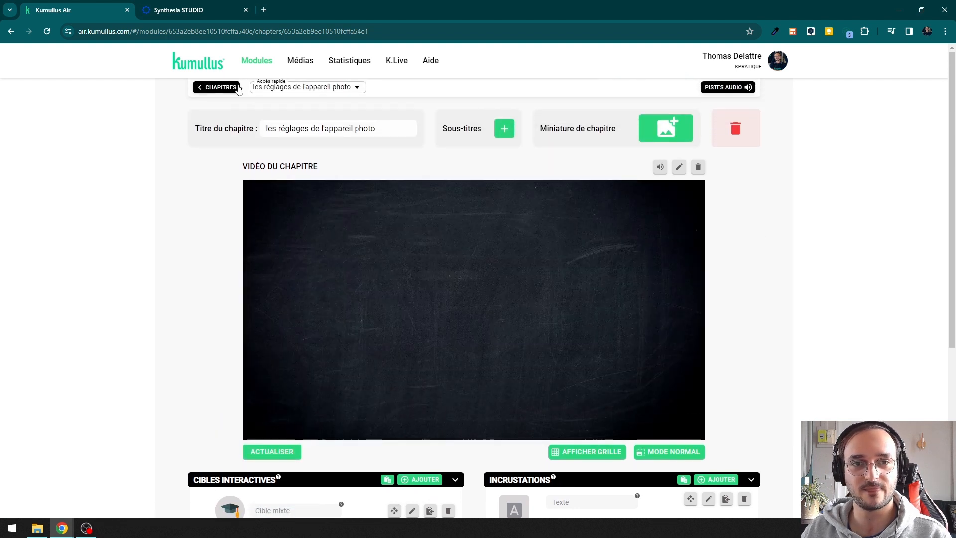
{"action": "left_click", "coordinate": [231, 87]}
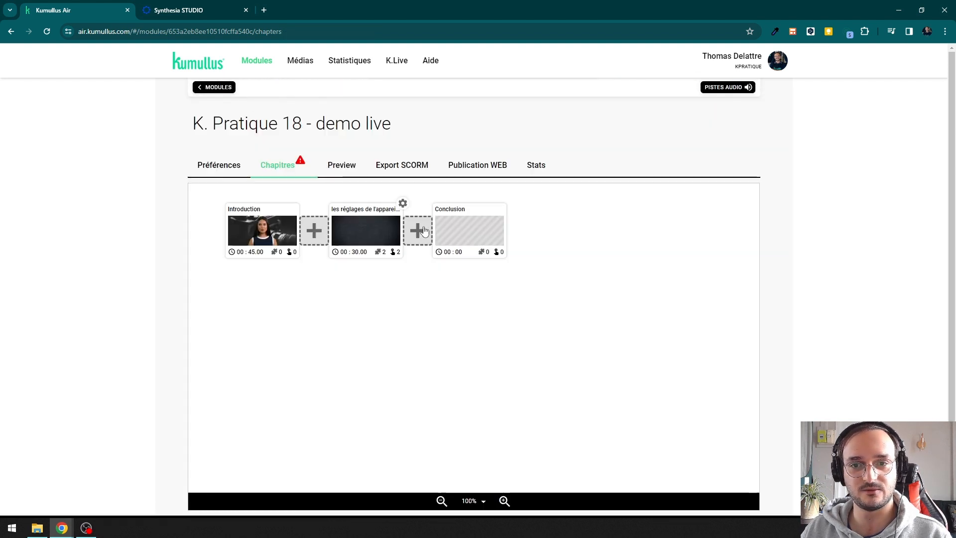
{"action": "left_click", "coordinate": [471, 232]}
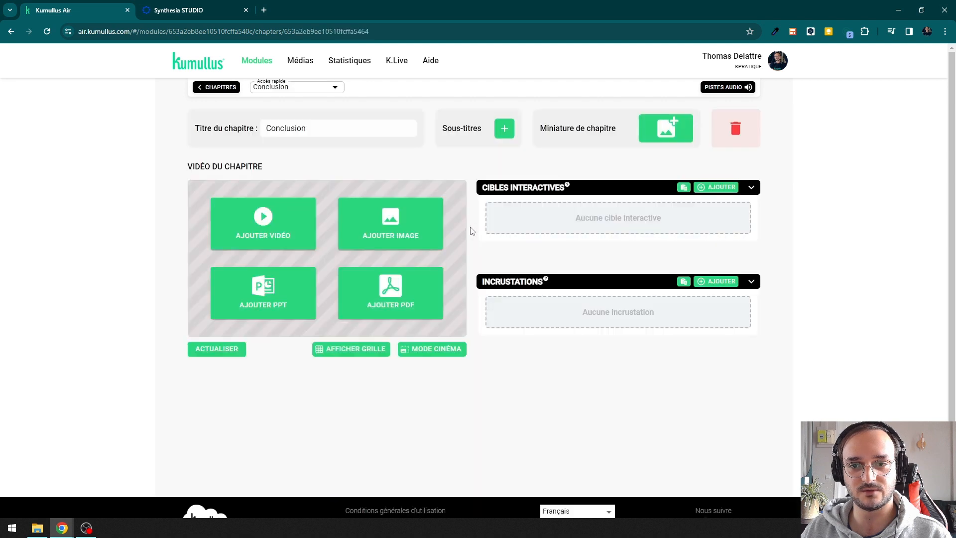
{"action": "left_click", "coordinate": [295, 221]}
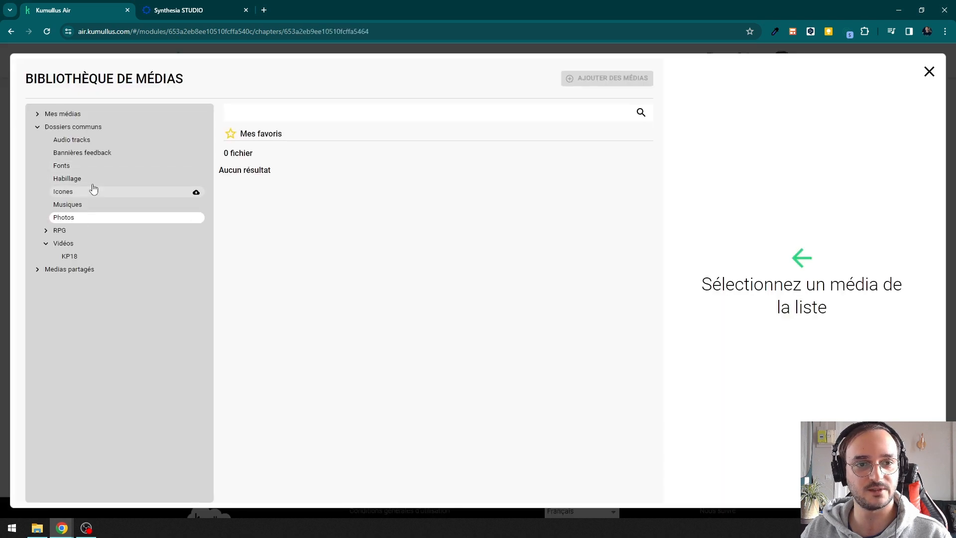
{"action": "left_click", "coordinate": [94, 255]}
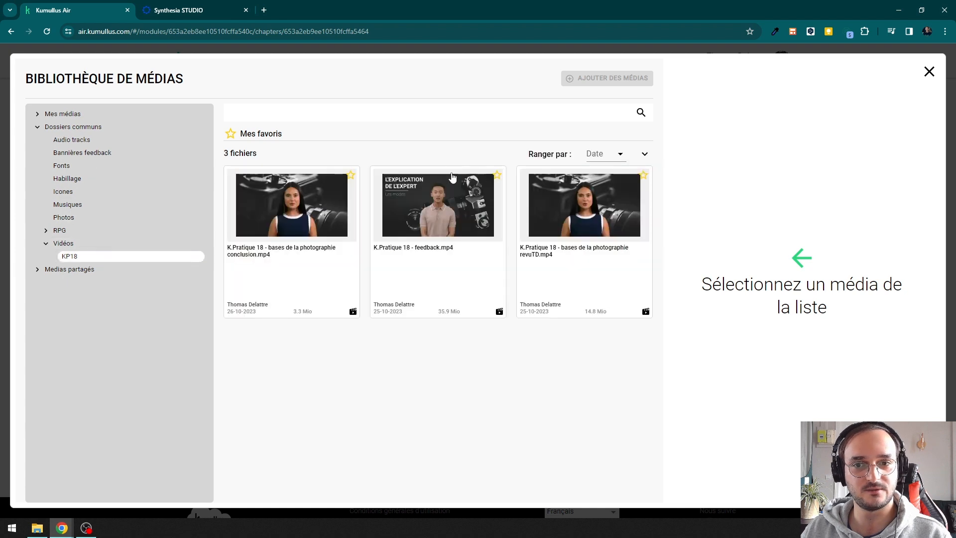
{"action": "left_click", "coordinate": [303, 213]}
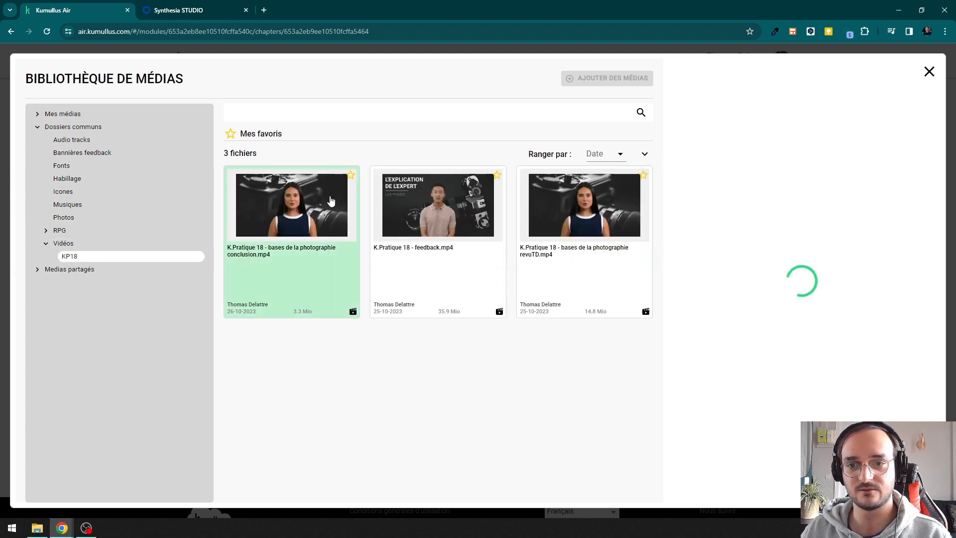
{"action": "left_click", "coordinate": [849, 100]}
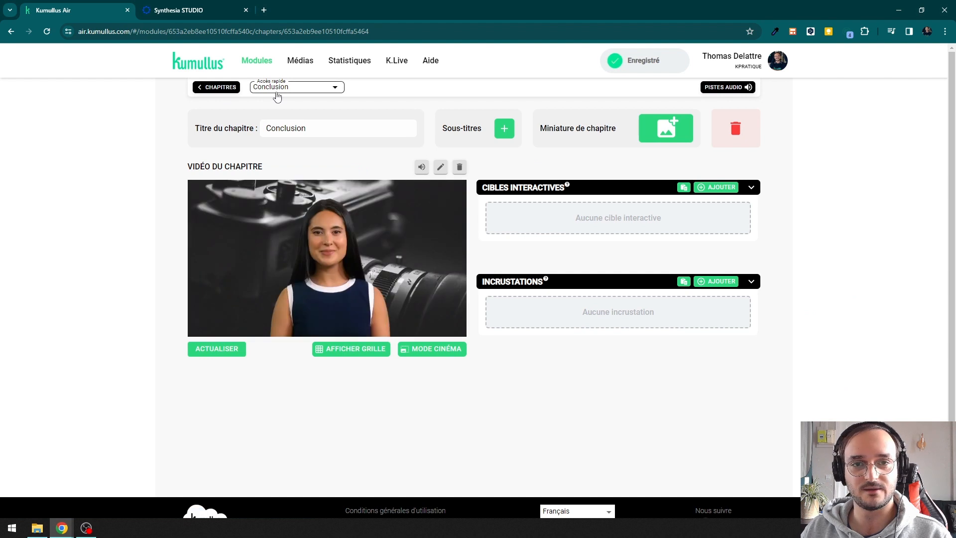
Return to the module, review the target score in its preferences and display the module preview.
{"action": "left_click", "coordinate": [222, 91]}
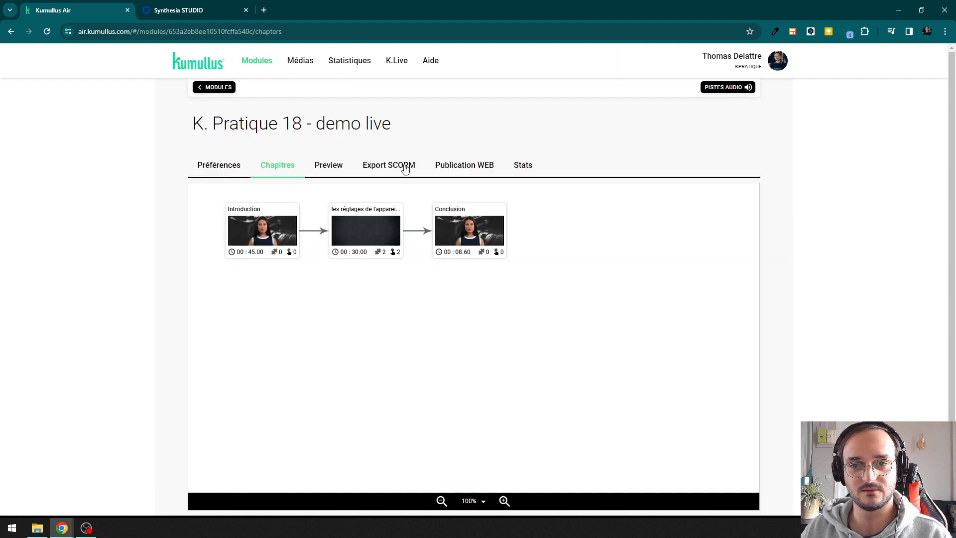
{"action": "left_click", "coordinate": [225, 168]}
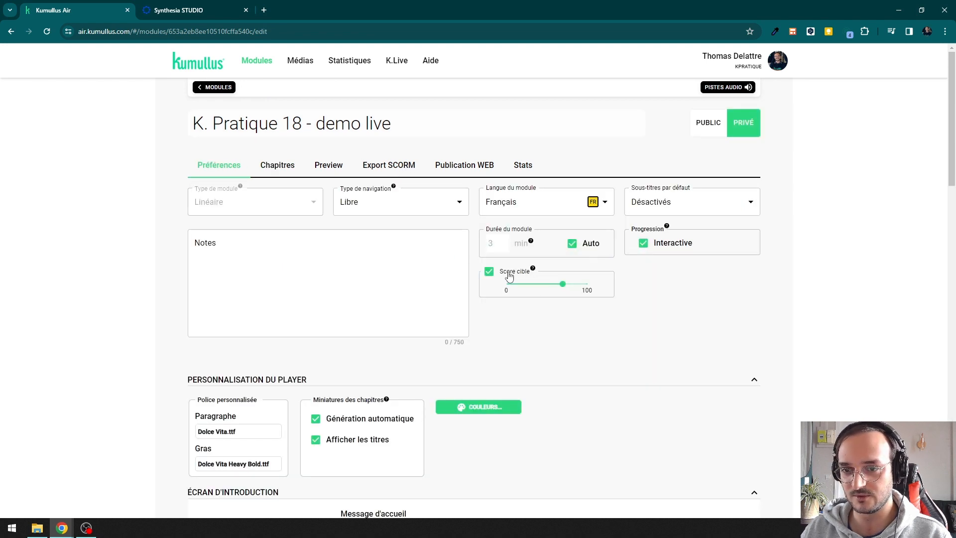
{"action": "left_click", "coordinate": [562, 284]}
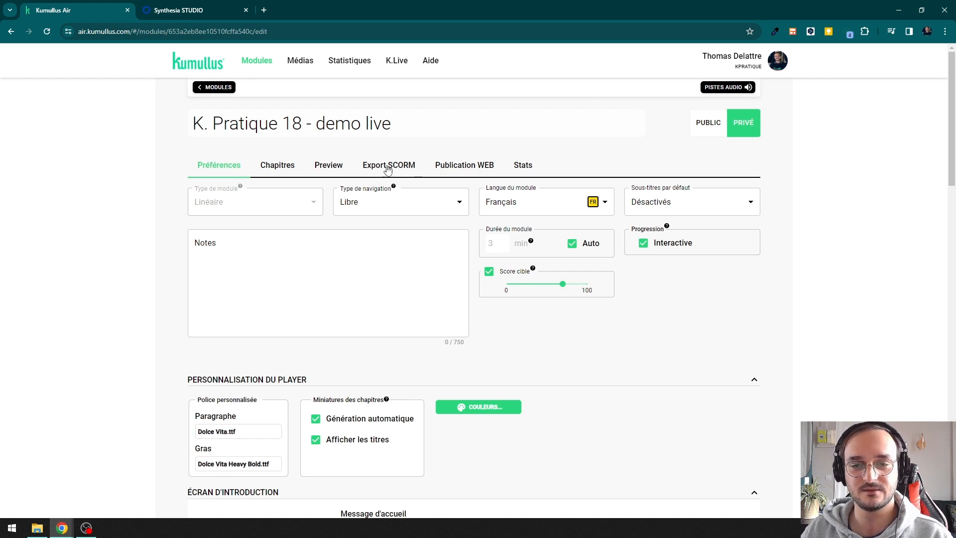
{"action": "left_click", "coordinate": [329, 170]}
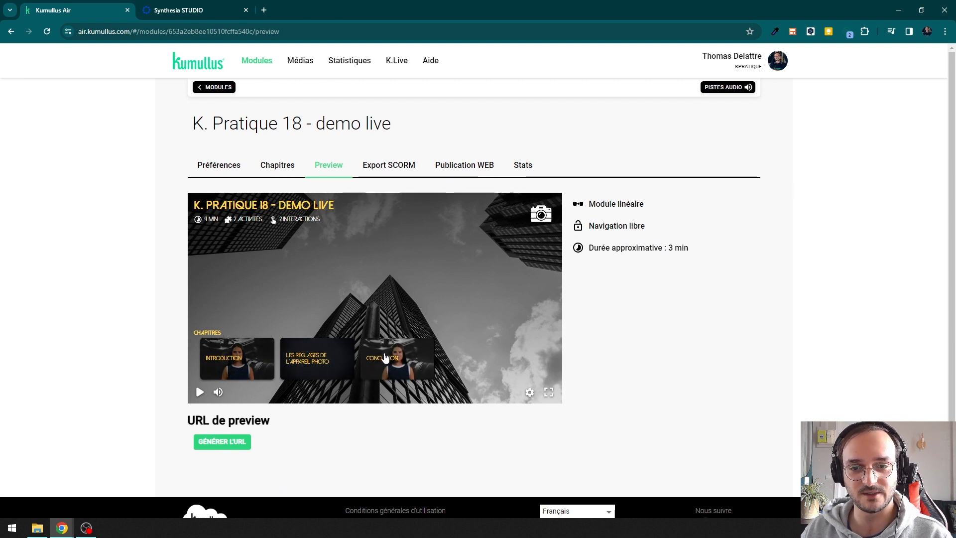
Publish a new web version of the module and confirm its creation.
{"action": "left_click", "coordinate": [465, 166]}
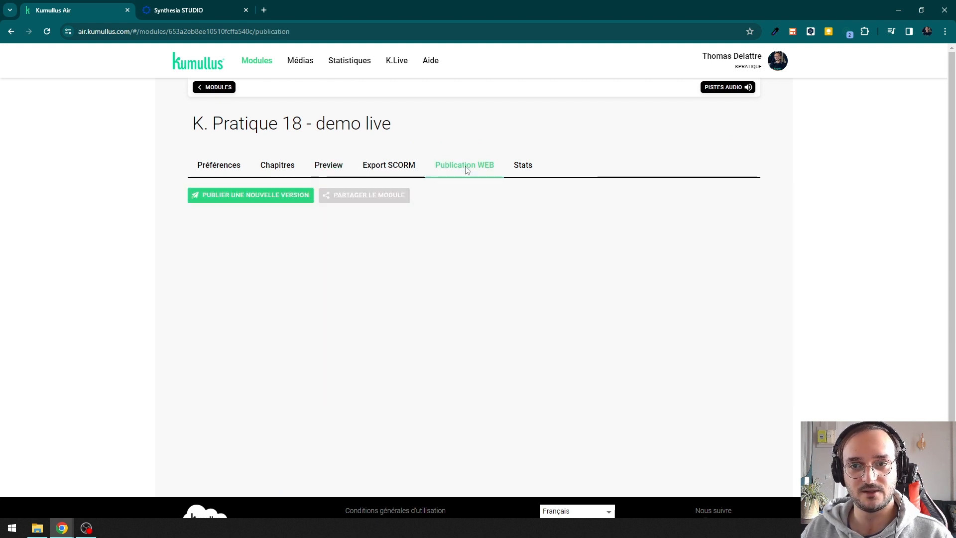
{"action": "left_click", "coordinate": [264, 198]}
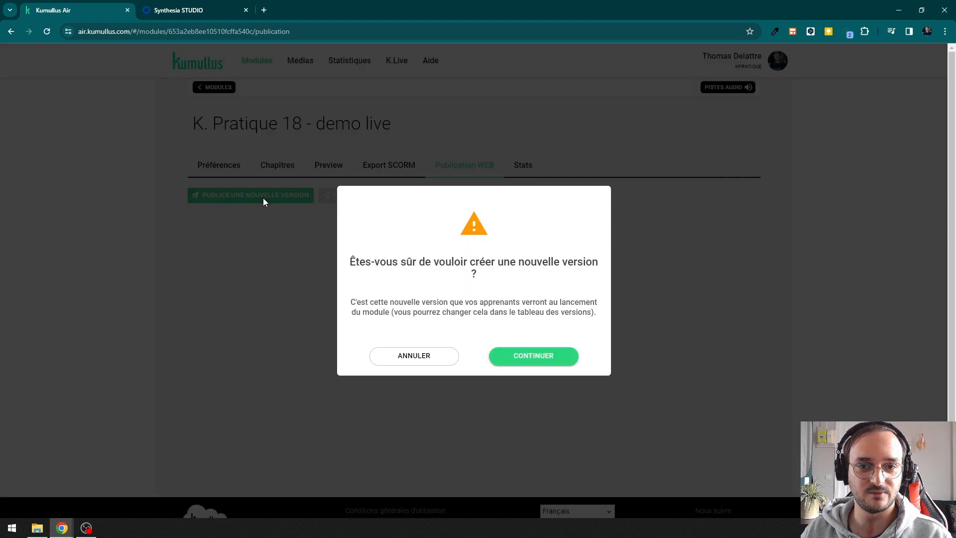
{"action": "left_click", "coordinate": [563, 359]}
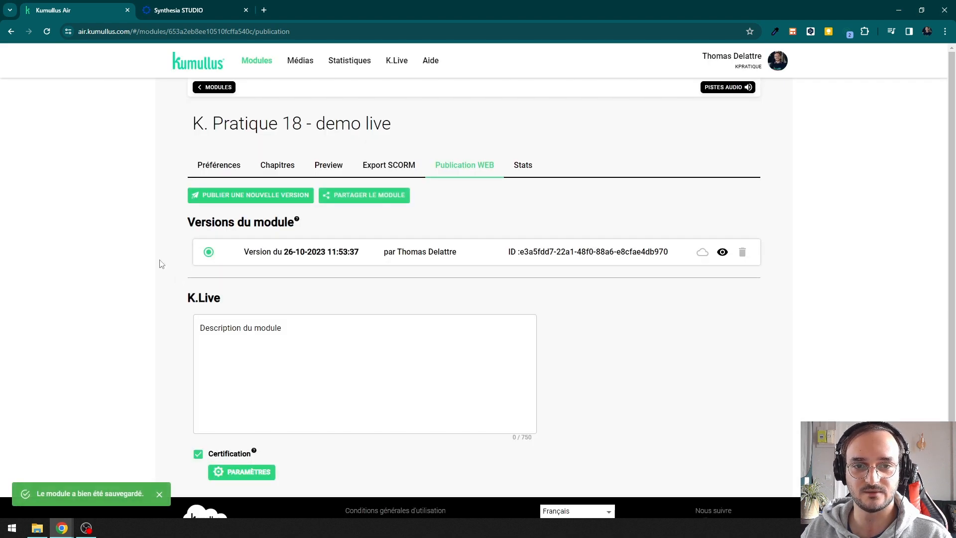
Review the certification's name and validated skills, view the selected certificate template full size and accept the settings.
{"action": "scroll", "coordinate": [165, 271], "scroll_direction": "down", "scroll_amount": 1}
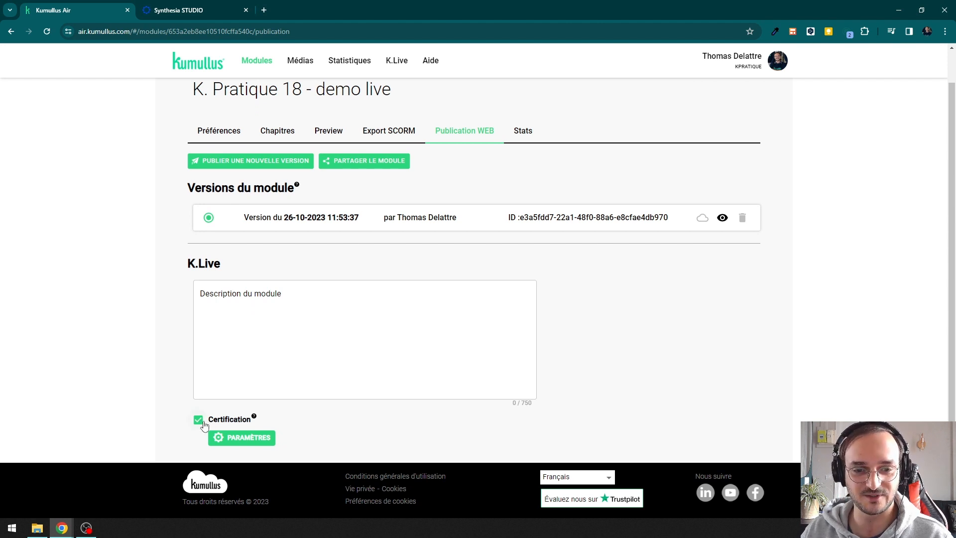
{"action": "left_click", "coordinate": [248, 438]}
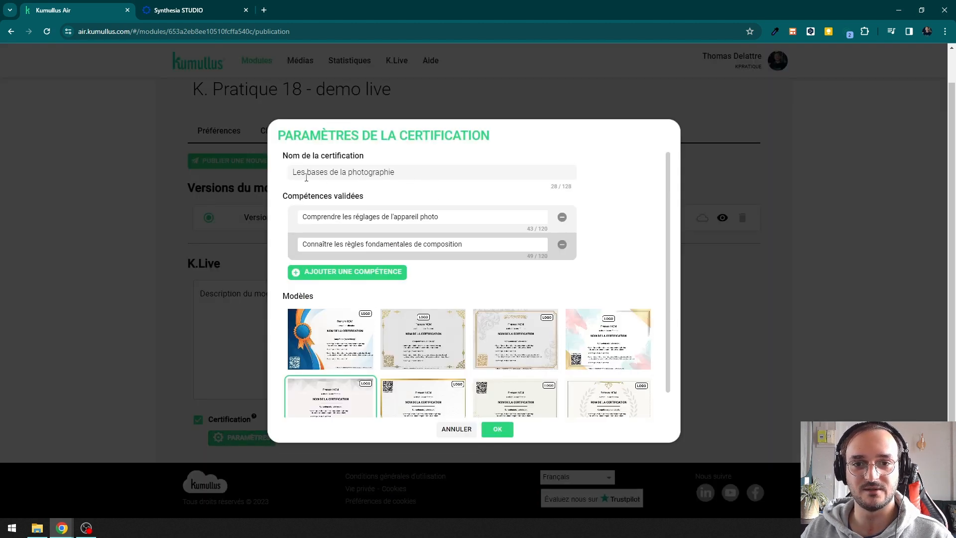
{"action": "left_click_drag", "start_coordinate": [290, 172], "coordinate": [420, 171]}
{"action": "left_click", "coordinate": [421, 171]}
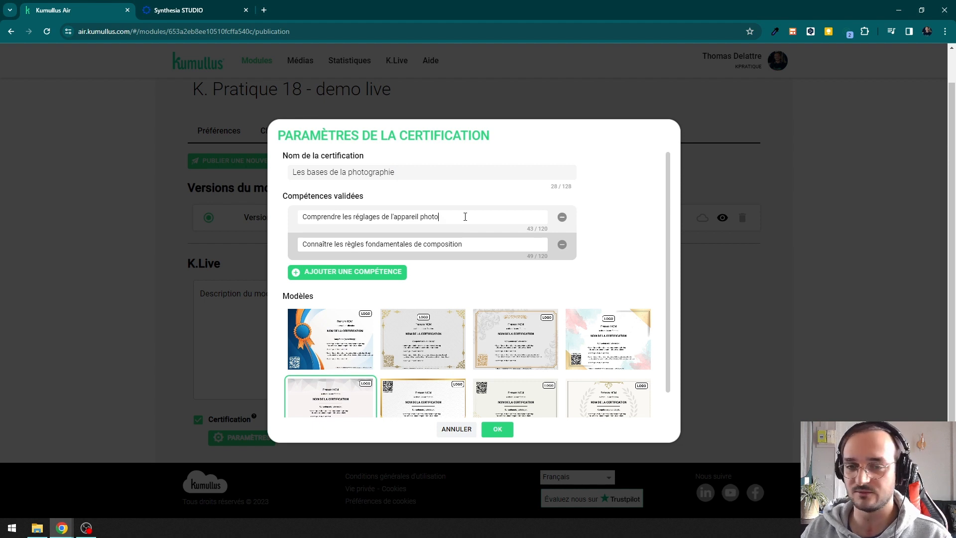
{"action": "left_click", "coordinate": [465, 216]}
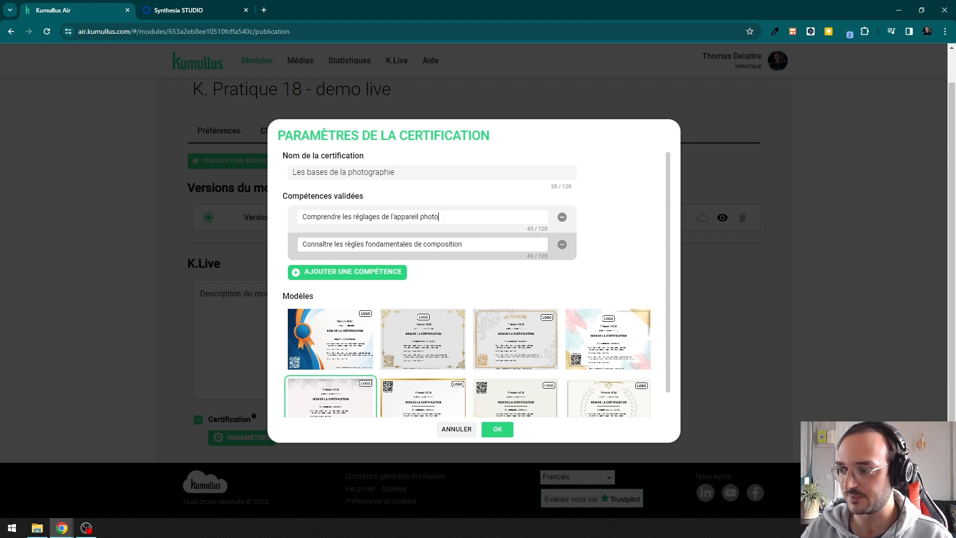
{"action": "scroll", "coordinate": [551, 306], "scroll_direction": "down", "scroll_amount": 1}
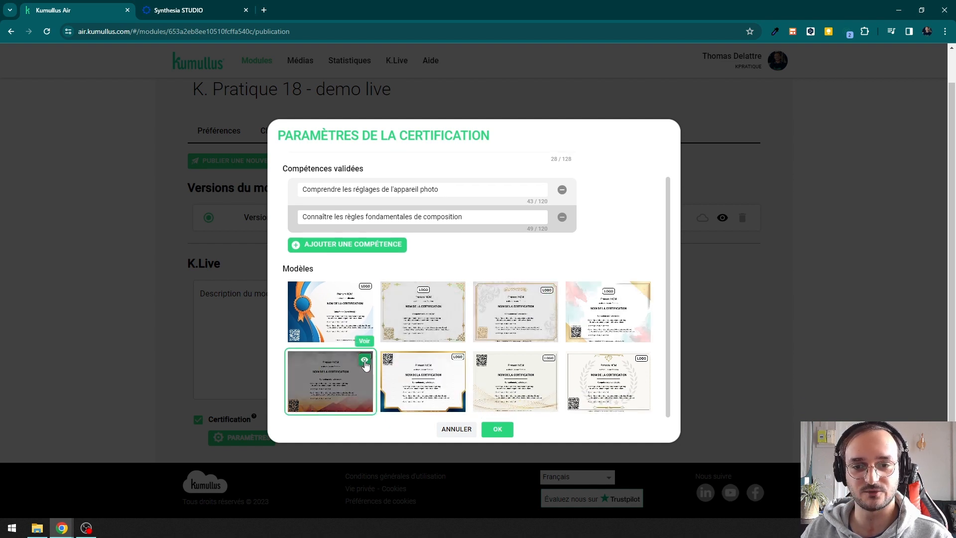
{"action": "left_click", "coordinate": [365, 361]}
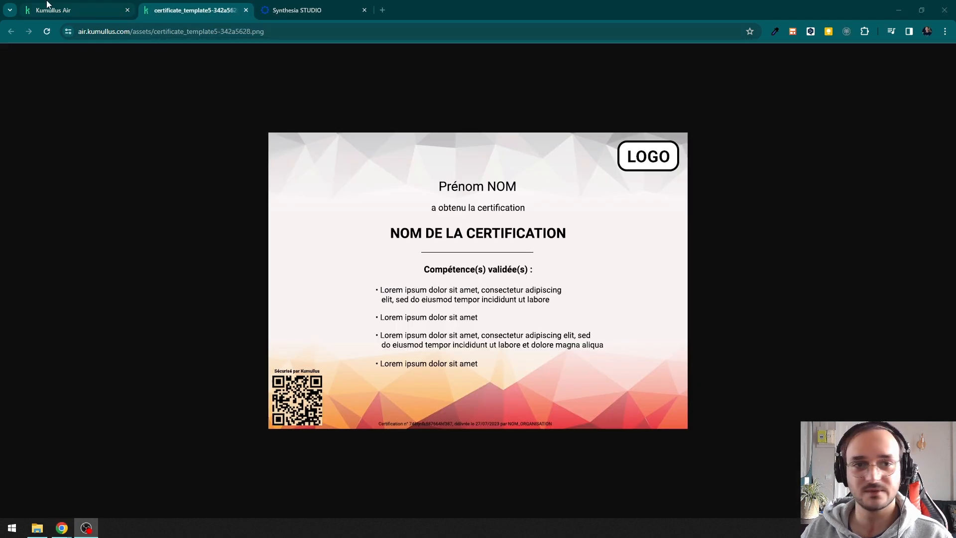
{"action": "left_click", "coordinate": [62, 11]}
{"action": "left_click", "coordinate": [246, 10]}
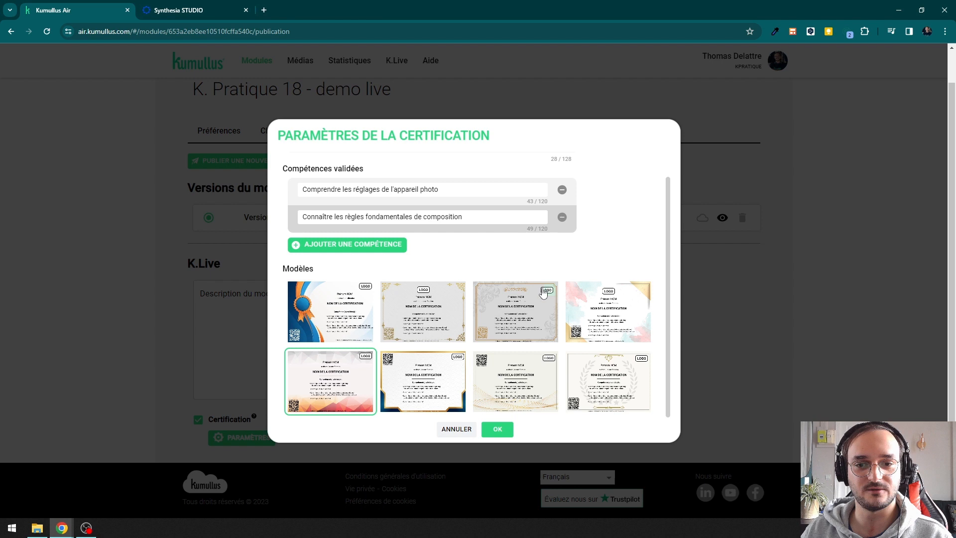
{"action": "left_click", "coordinate": [497, 430]}
Switch to the learner's K.Live window and open the certificate earned for the "K. Pratique 18 - Validation des acquis" module.
{"action": "scroll", "coordinate": [460, 309], "scroll_direction": "up", "scroll_amount": 1}
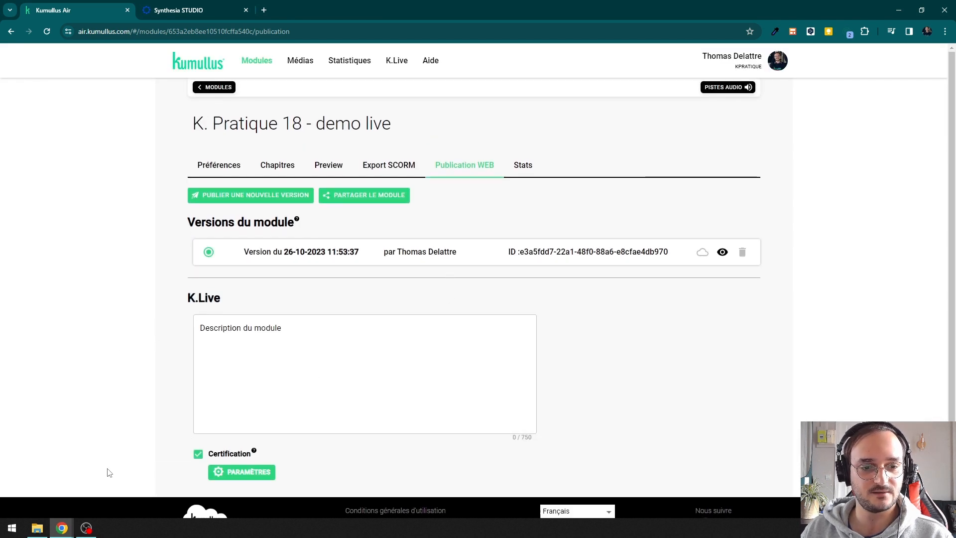
{"action": "mouse_move", "coordinate": [64, 529]}
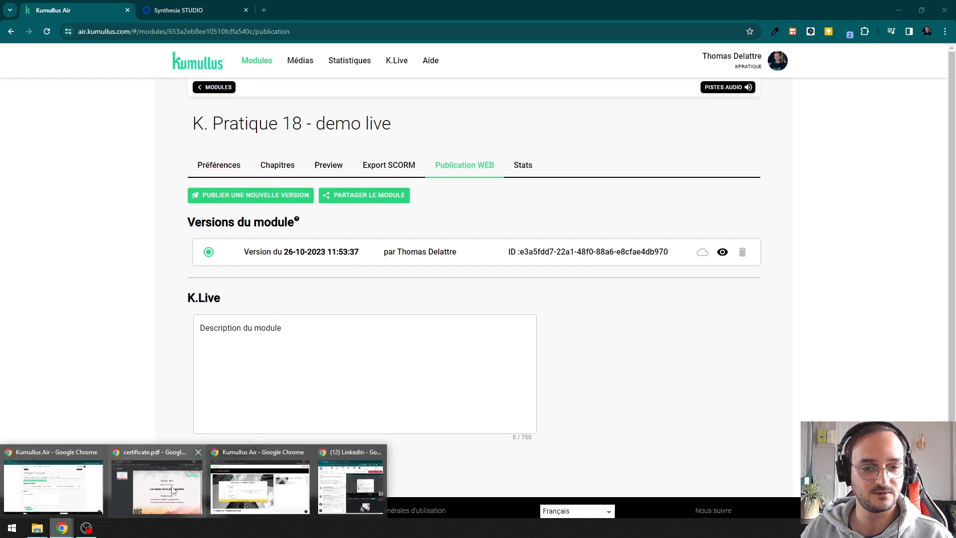
{"action": "left_click", "coordinate": [234, 494]}
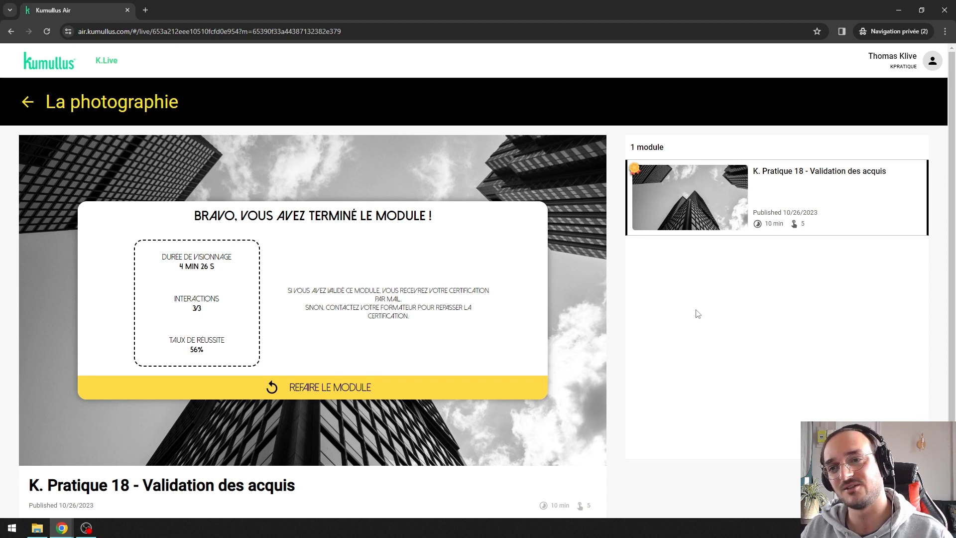
{"action": "mouse_move", "coordinate": [636, 171]}
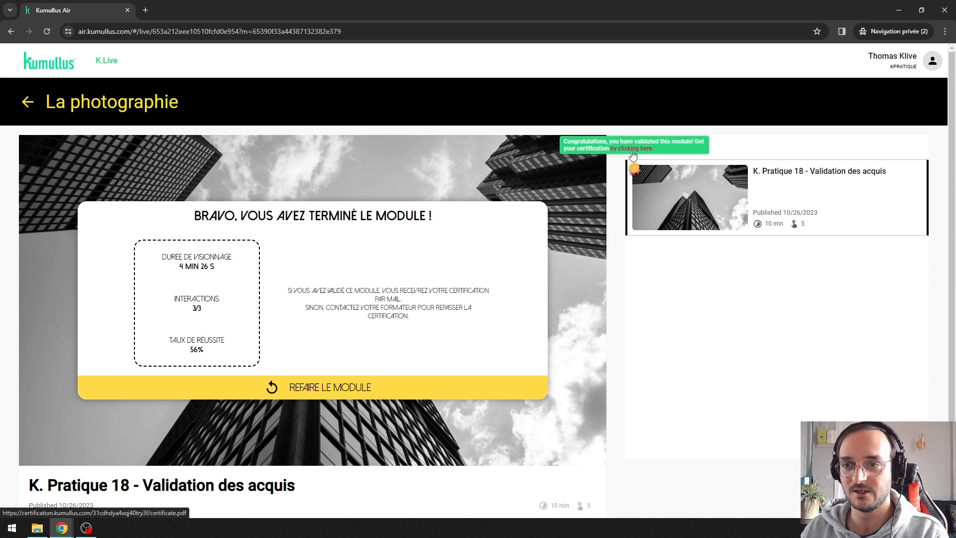
{"action": "left_click", "coordinate": [632, 149]}
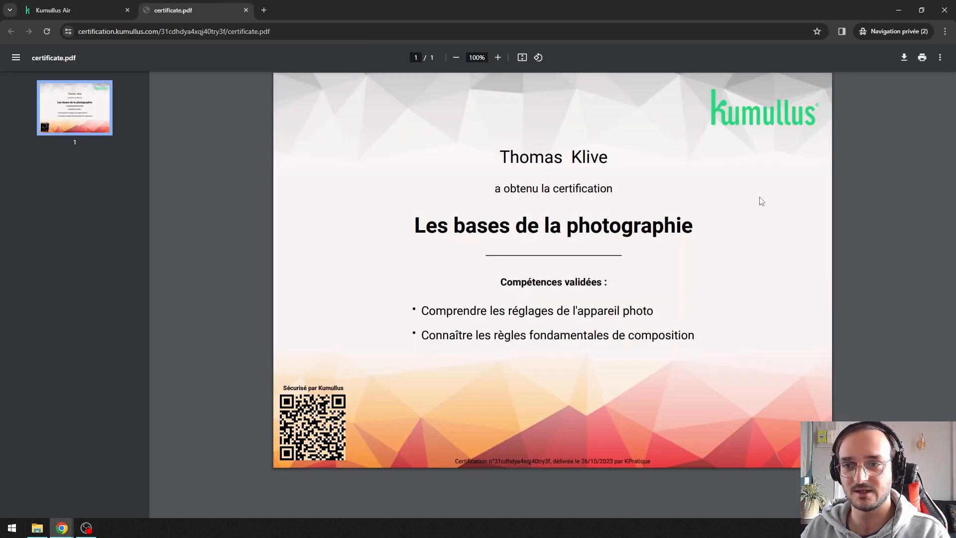
Check the learner's name on the certificate and open the certification's validity attestation through its QR code.
{"action": "left_click_drag", "start_coordinate": [501, 158], "coordinate": [599, 156]}
{"action": "left_click", "coordinate": [538, 157]}
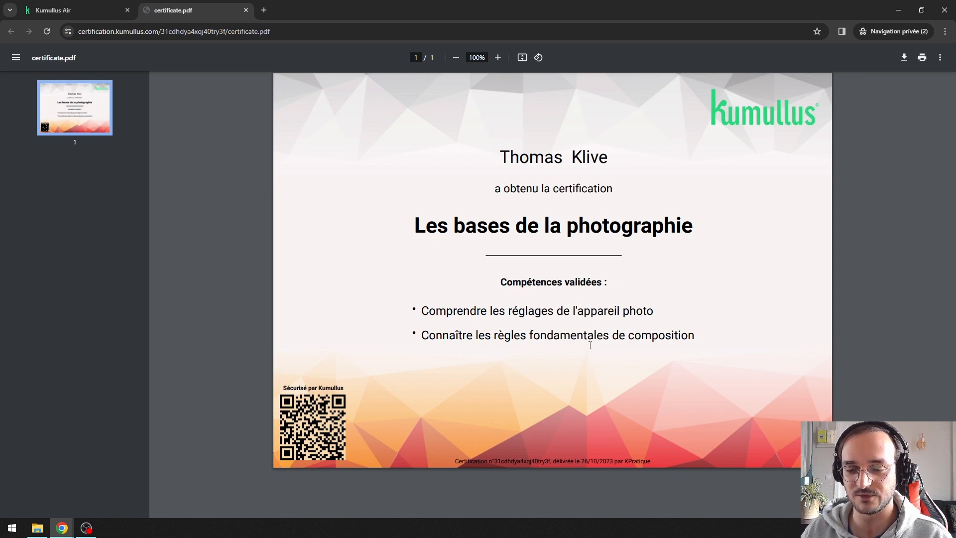
{"action": "left_click", "coordinate": [319, 441]}
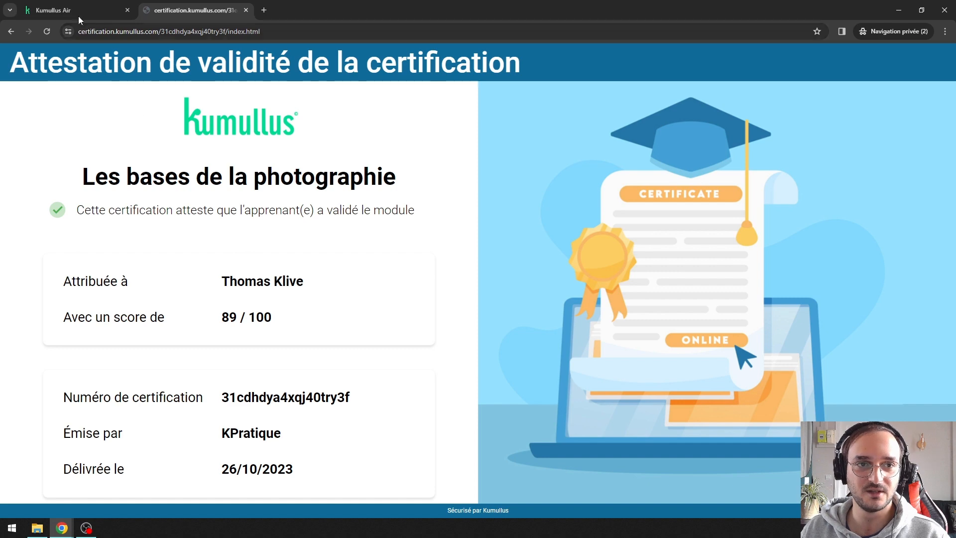
Compare the completion screen of the "K. Pratique 18 - Validation des acquis" module with the certification's validity attestation.
{"action": "mouse_move", "coordinate": [58, 13]}
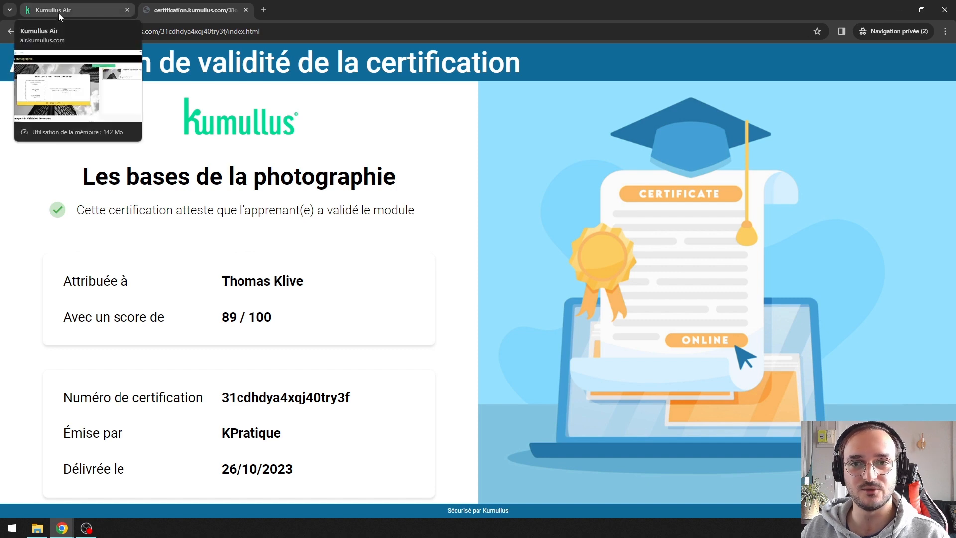
{"action": "left_click", "coordinate": [59, 13]}
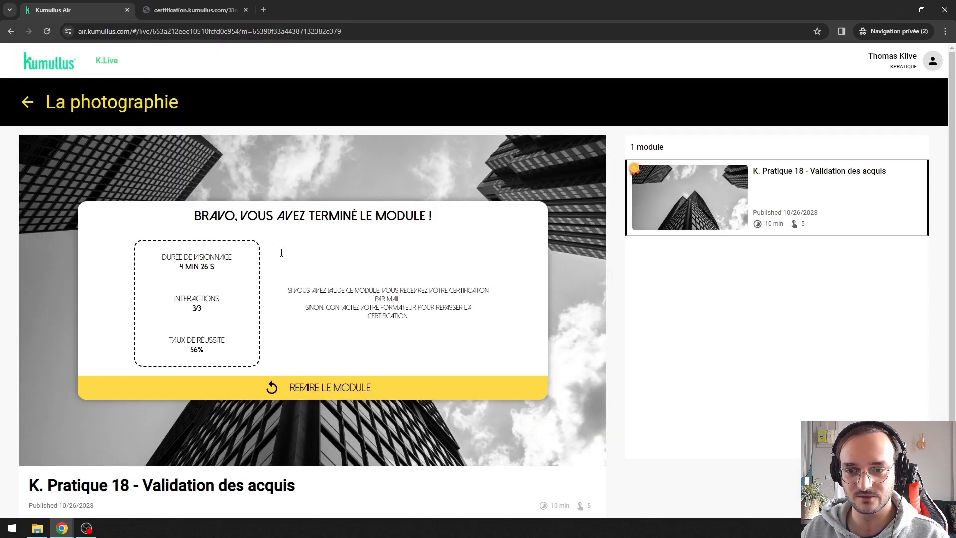
{"action": "left_click", "coordinate": [194, 10]}
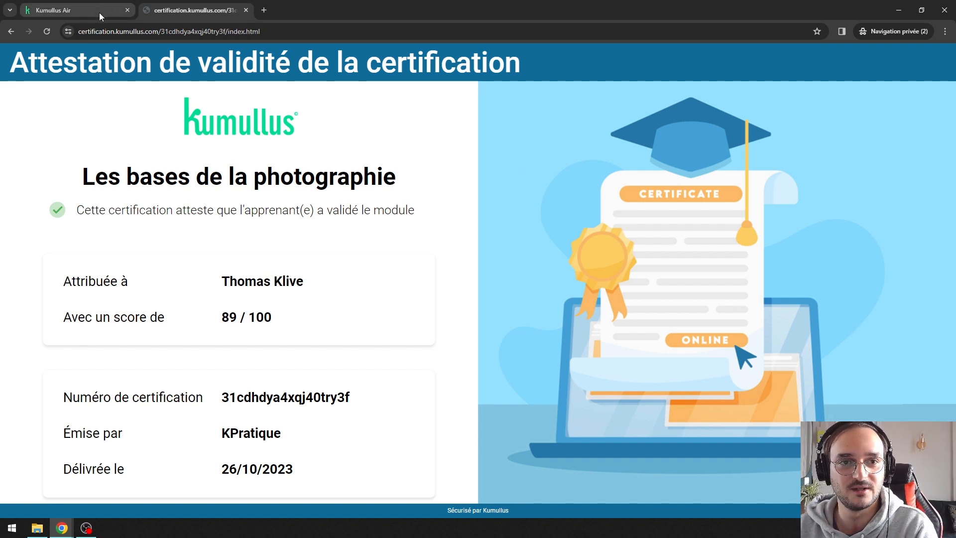
{"action": "mouse_move", "coordinate": [99, 13]}
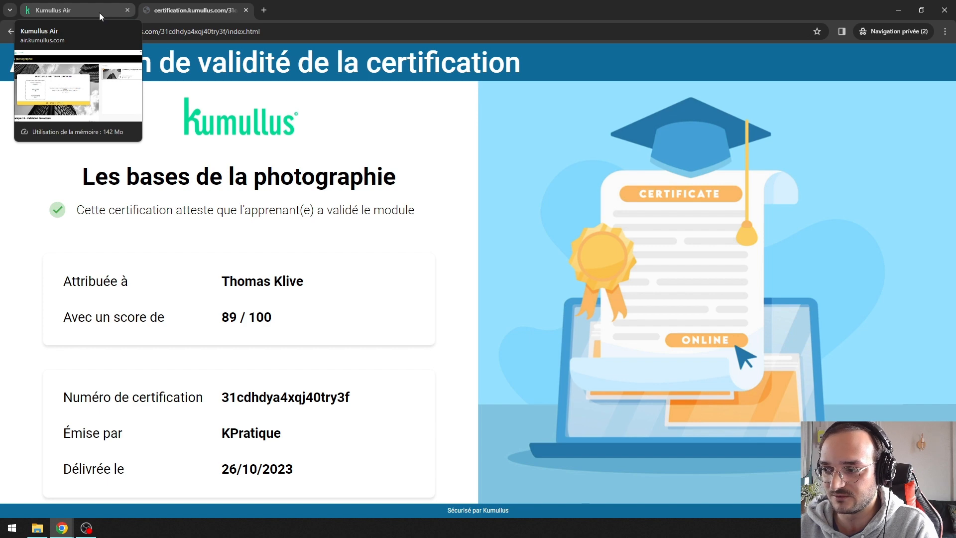
{"action": "left_click", "coordinate": [99, 13]}
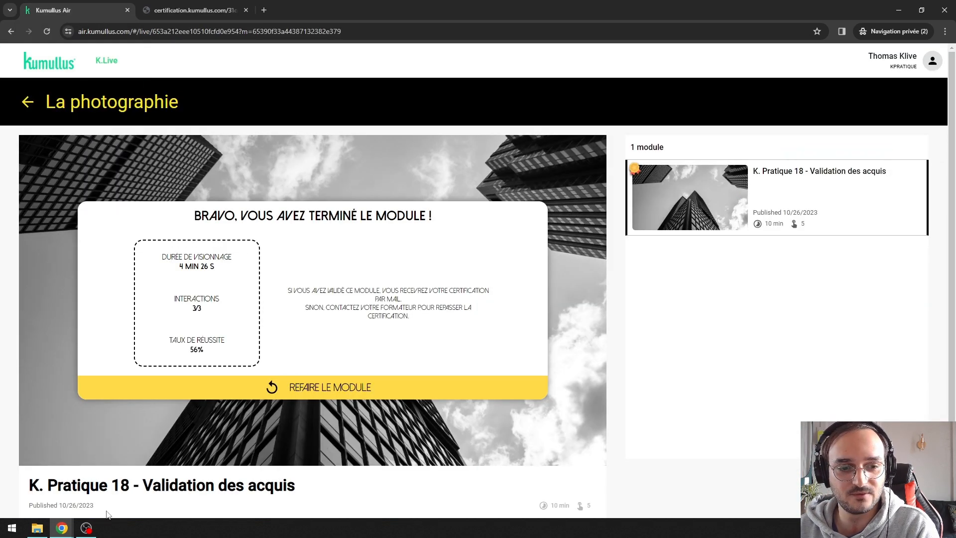
{"action": "mouse_move", "coordinate": [61, 528]}
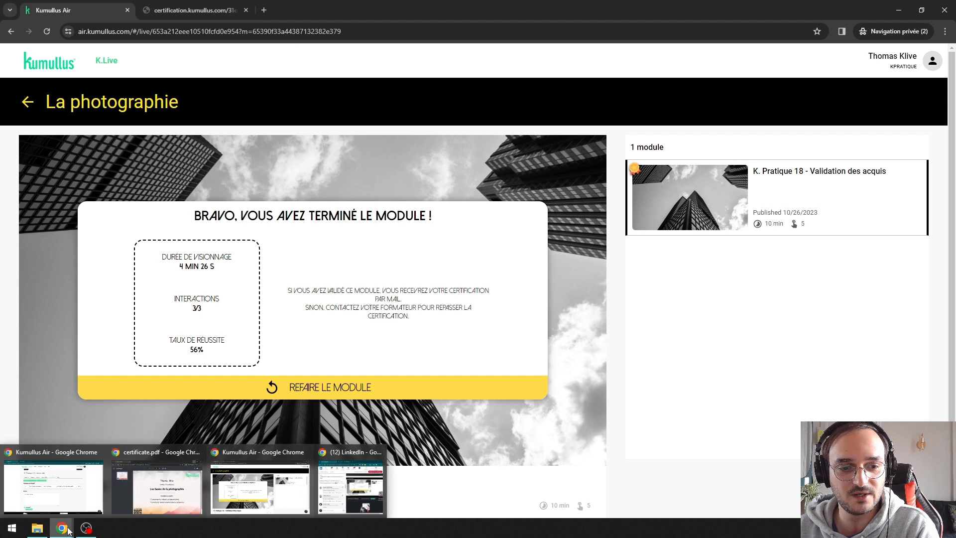
{"action": "left_click", "coordinate": [242, 488]}
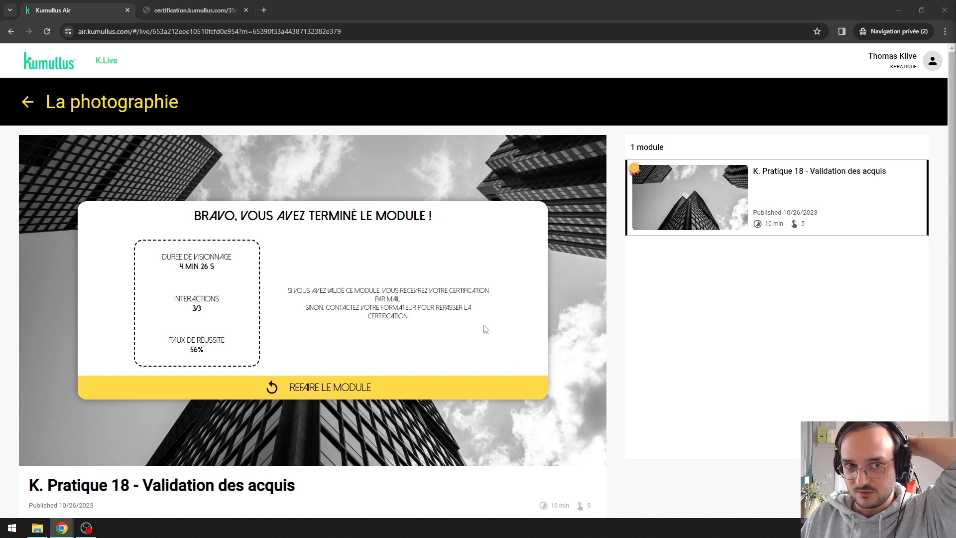
Switch to the authoring window, return to the module list and browse the generic French templates for creating a module.
{"action": "mouse_move", "coordinate": [62, 528]}
{"action": "left_click", "coordinate": [70, 497]}
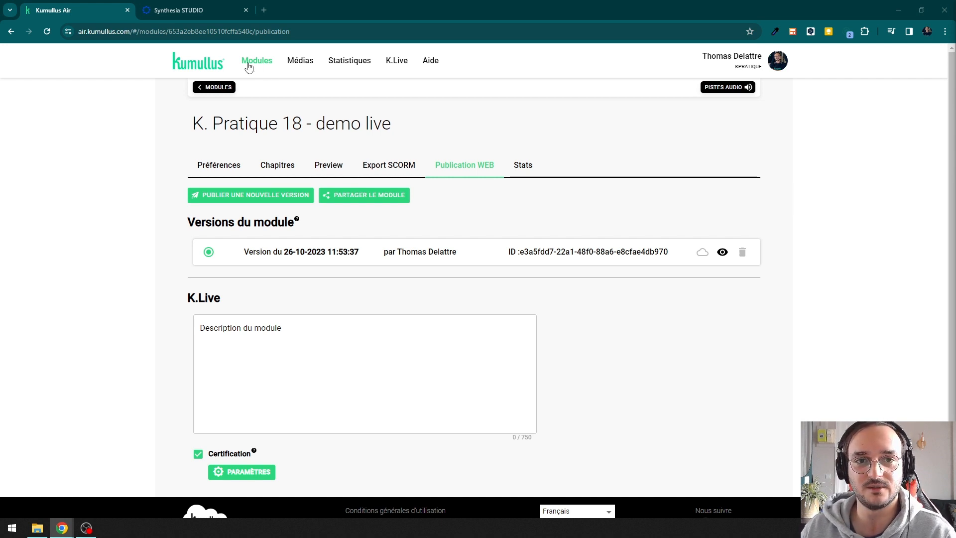
{"action": "left_click", "coordinate": [219, 87]}
{"action": "left_click", "coordinate": [725, 102]}
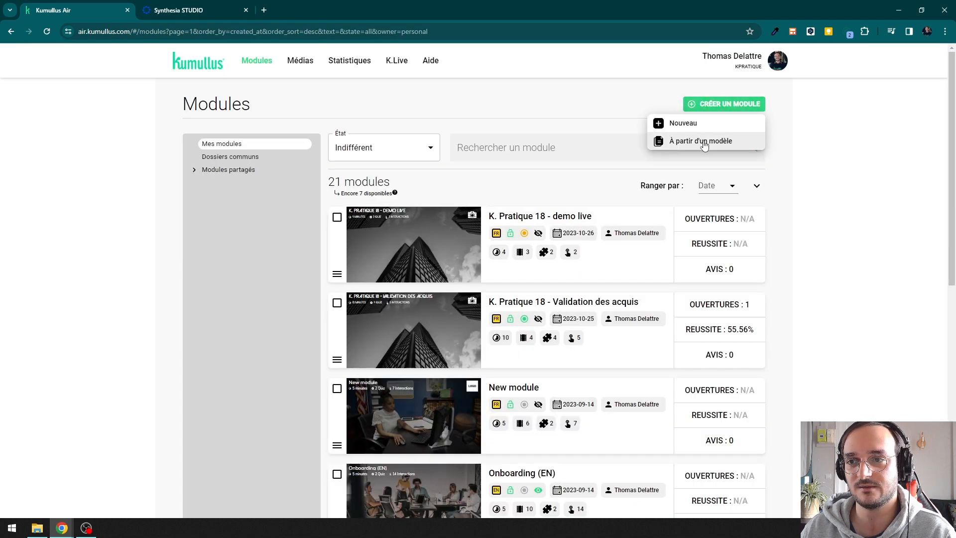
{"action": "left_click", "coordinate": [697, 141]}
{"action": "scroll", "coordinate": [548, 246], "scroll_direction": "down", "scroll_amount": 4}
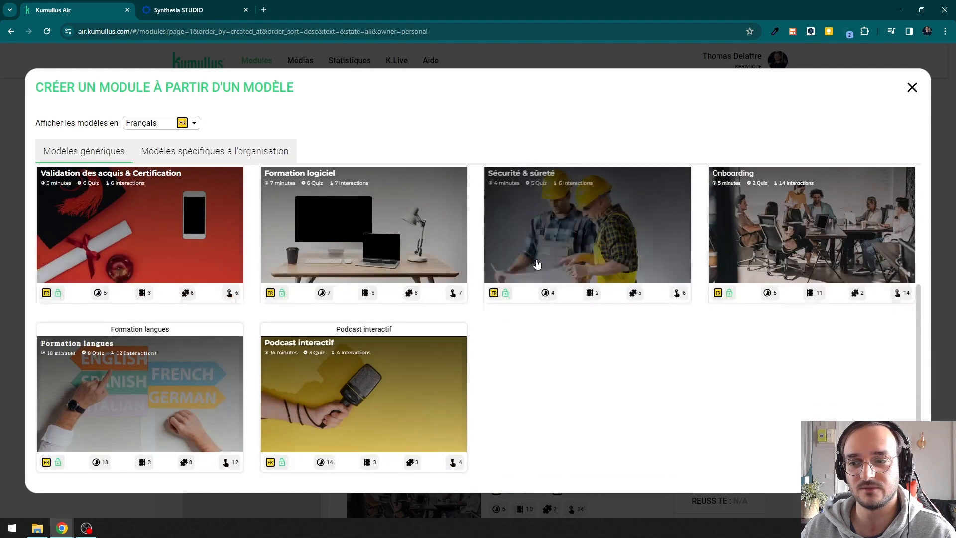
{"action": "scroll", "coordinate": [554, 245], "scroll_direction": "up", "scroll_amount": 4}
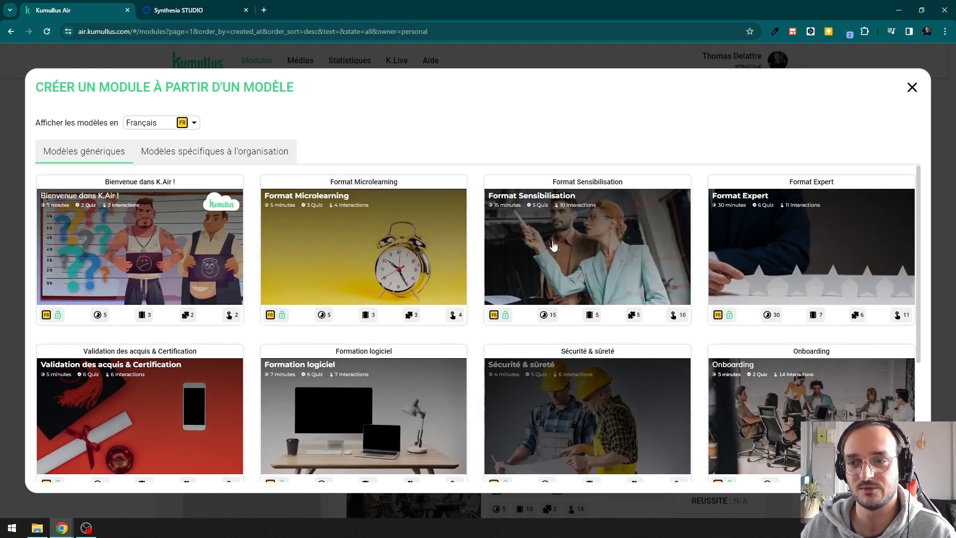
{"action": "left_click", "coordinate": [912, 88]}
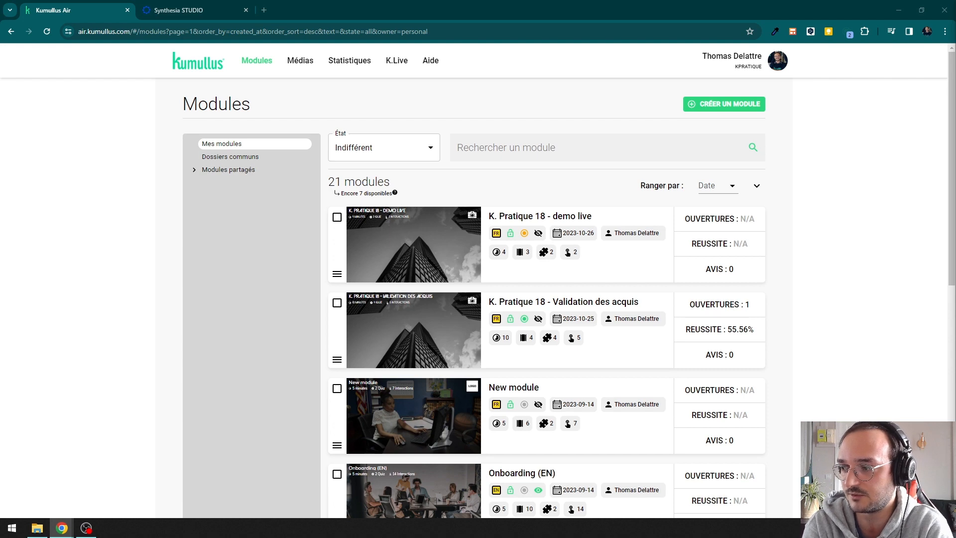
Visit the K.Live home page and open the statistics report of the "K. Pratique 18 - Validation des acquis" module.
{"action": "left_click", "coordinate": [391, 64]}
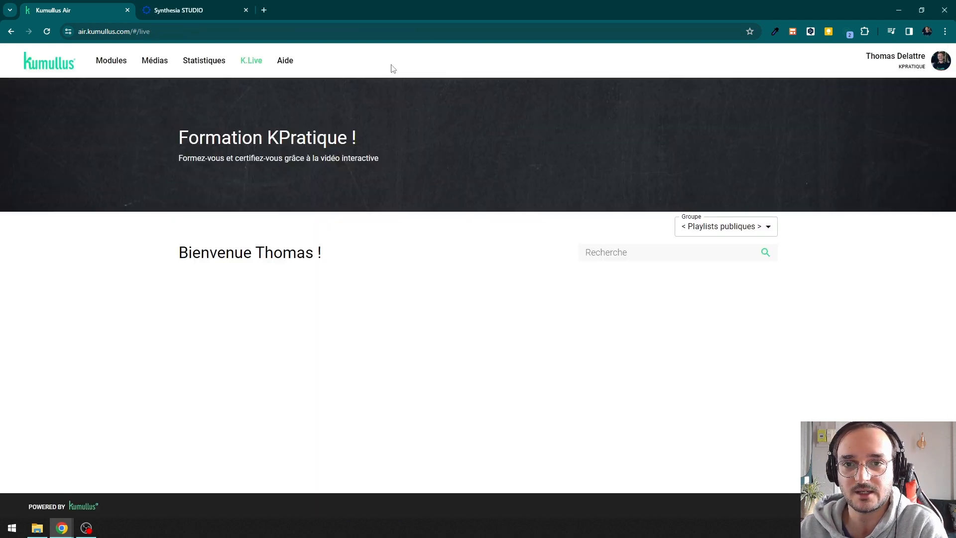
{"action": "left_click", "coordinate": [205, 62]}
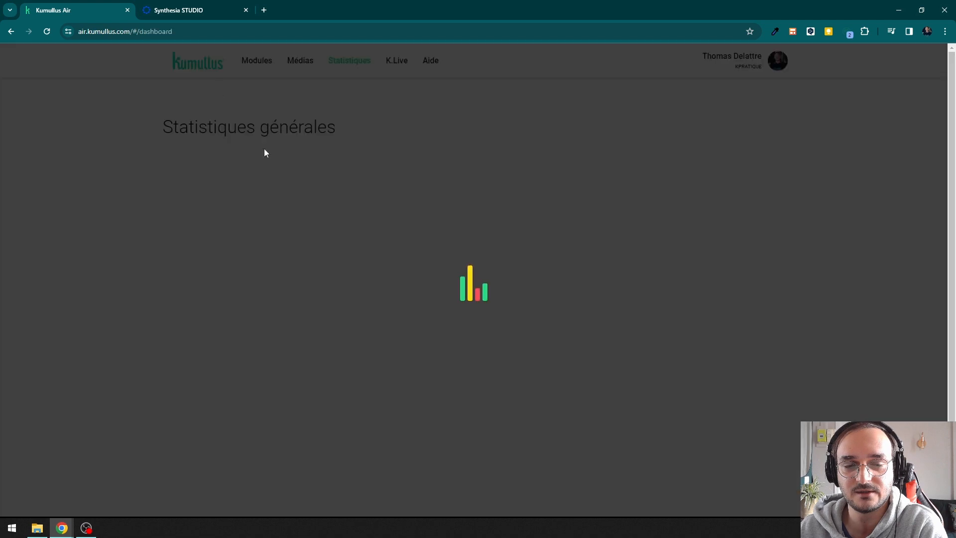
{"action": "scroll", "coordinate": [325, 266], "scroll_direction": "down", "scroll_amount": 2}
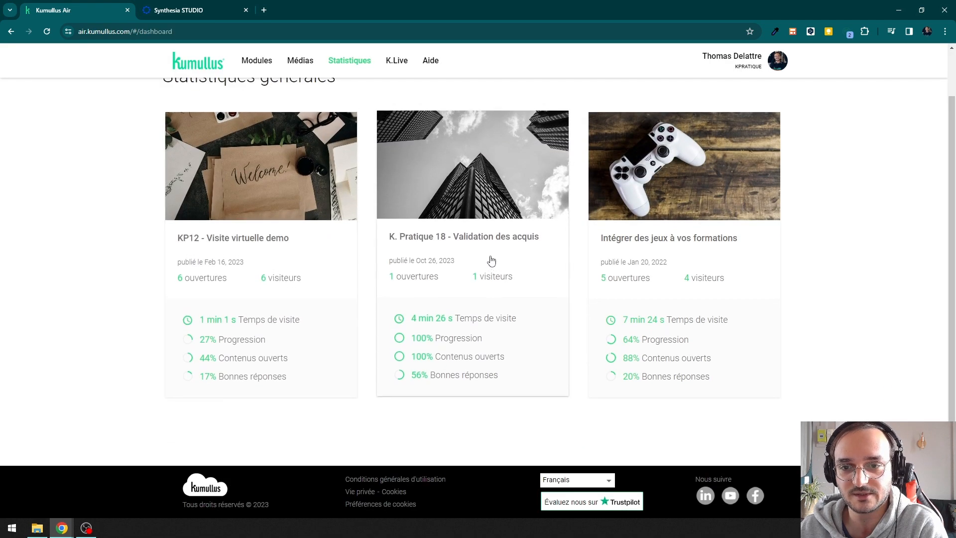
{"action": "scroll", "coordinate": [491, 257], "scroll_direction": "up", "scroll_amount": 2}
{"action": "left_click", "coordinate": [490, 244]}
Examine the report's details by chapter and the authenticated learner's rate of correct answers.
{"action": "scroll", "coordinate": [572, 320], "scroll_direction": "down", "scroll_amount": 8}
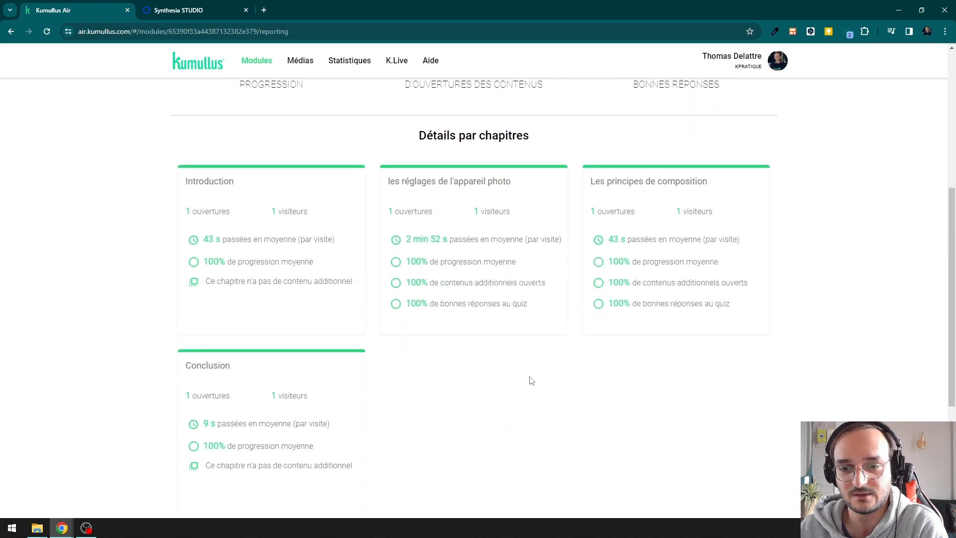
{"action": "scroll", "coordinate": [519, 371], "scroll_direction": "down", "scroll_amount": 1}
{"action": "scroll", "coordinate": [384, 399], "scroll_direction": "up", "scroll_amount": 1}
{"action": "scroll", "coordinate": [375, 435], "scroll_direction": "down", "scroll_amount": 1}
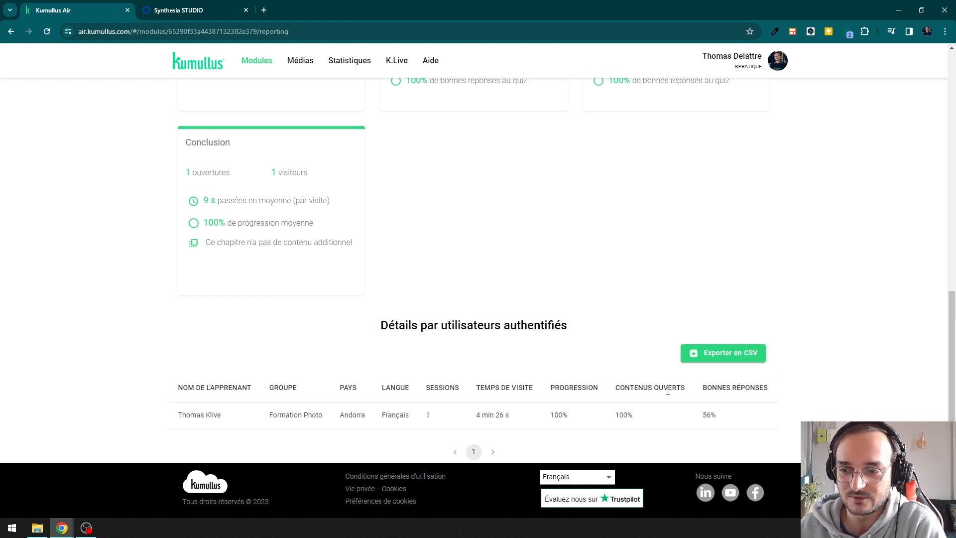
{"action": "left_click_drag", "start_coordinate": [702, 417], "coordinate": [721, 418]}
{"action": "left_click", "coordinate": [721, 418]}
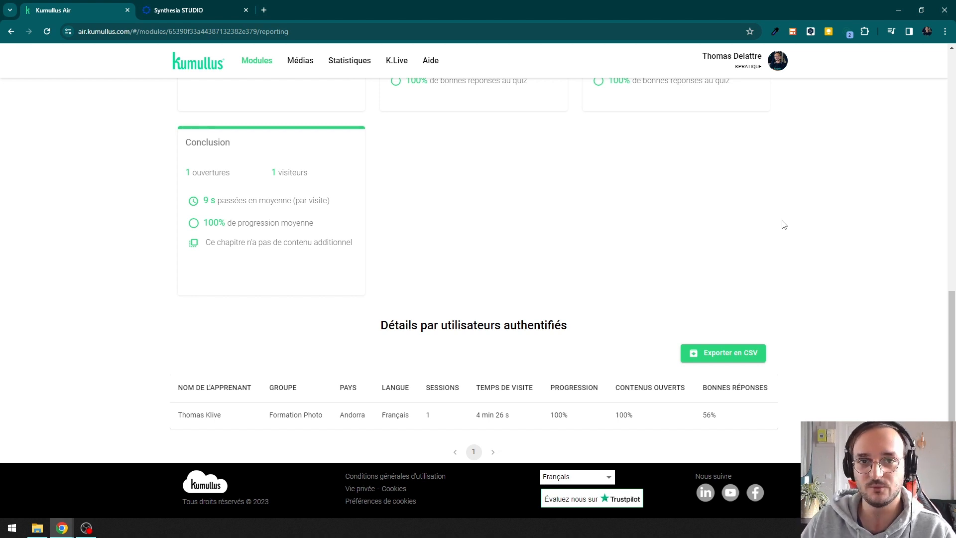
Open the kumullus.com website in a new browser tab.
{"action": "left_click", "coordinate": [264, 10]}
{"action": "type", "text": "kumullus.com"}
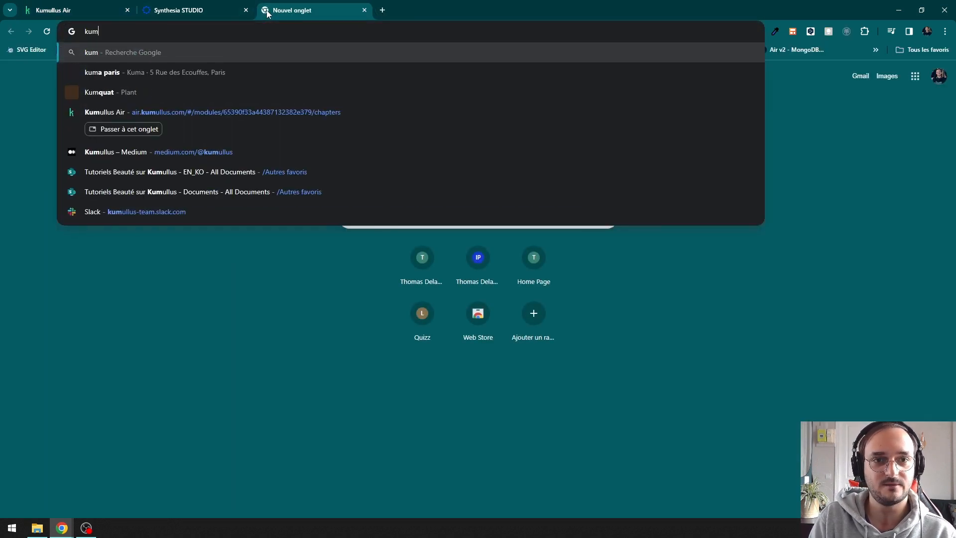
{"action": "key", "text": "Return"}
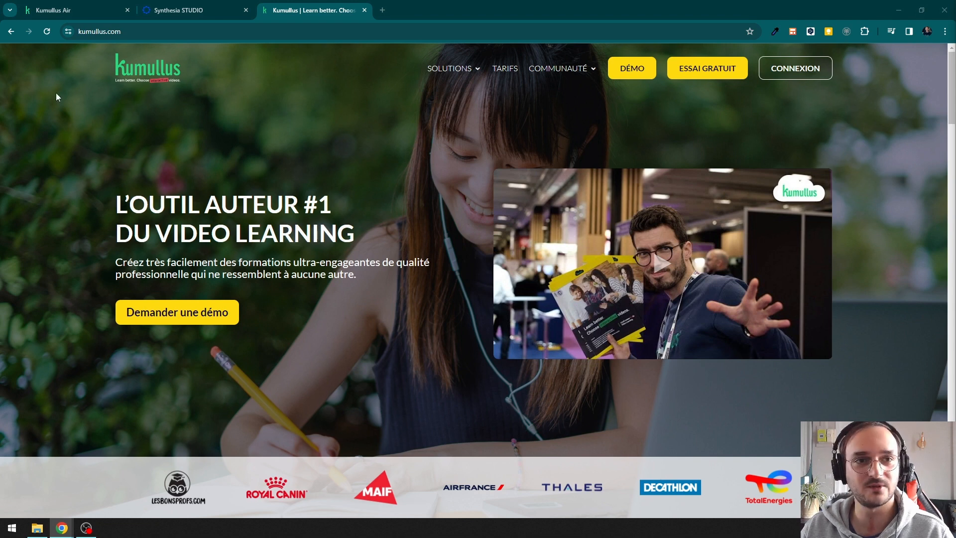
Go back to the Kumullus Air module list and open the web publication page of the "K. Pratique 18 - demo live" module.
{"action": "left_click", "coordinate": [69, 11]}
{"action": "scroll", "coordinate": [432, 194], "scroll_direction": "up", "scroll_amount": 10}
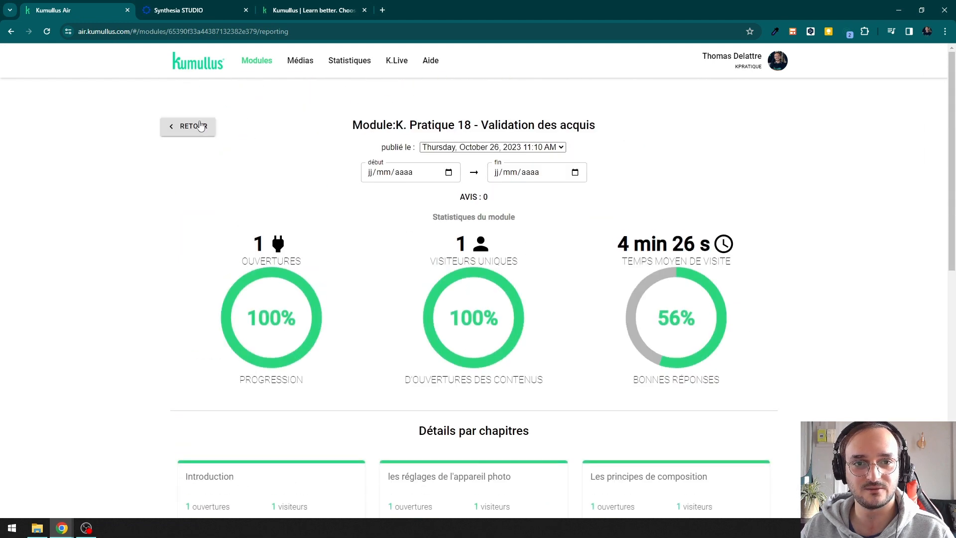
{"action": "left_click", "coordinate": [188, 124]}
{"action": "left_click", "coordinate": [257, 60]}
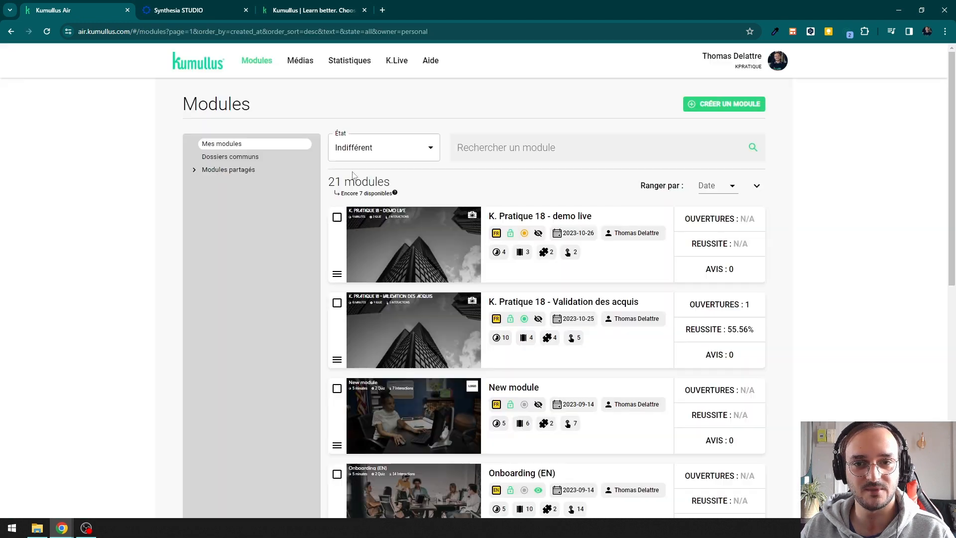
{"action": "left_click", "coordinate": [393, 209]}
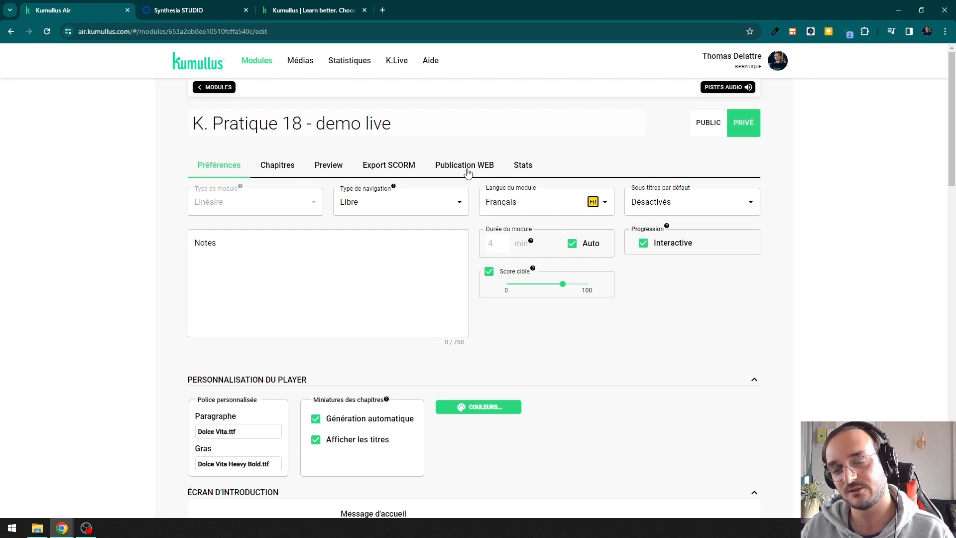
{"action": "left_click", "coordinate": [466, 167]}
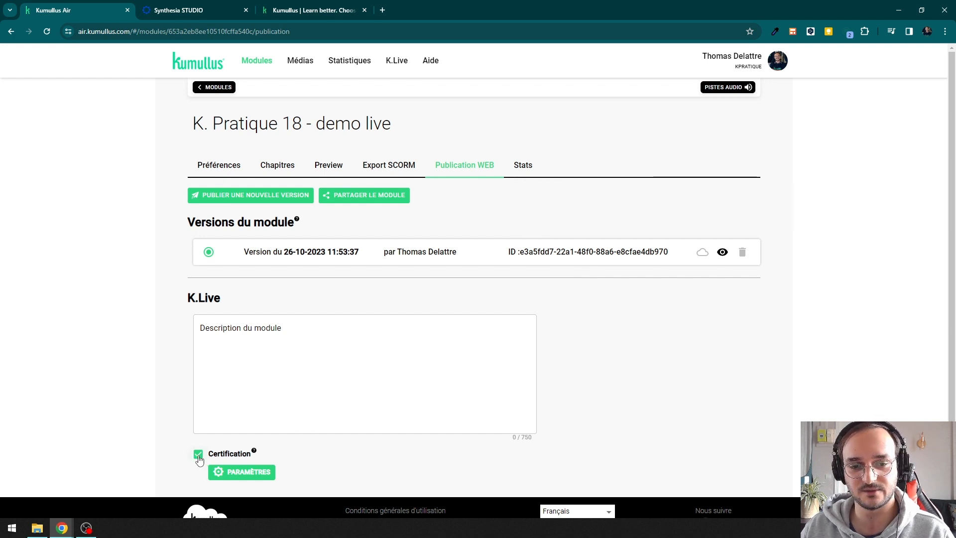
Open the module's certification parameters and review the validated skills and the available certificate templates.
{"action": "left_click", "coordinate": [236, 473]}
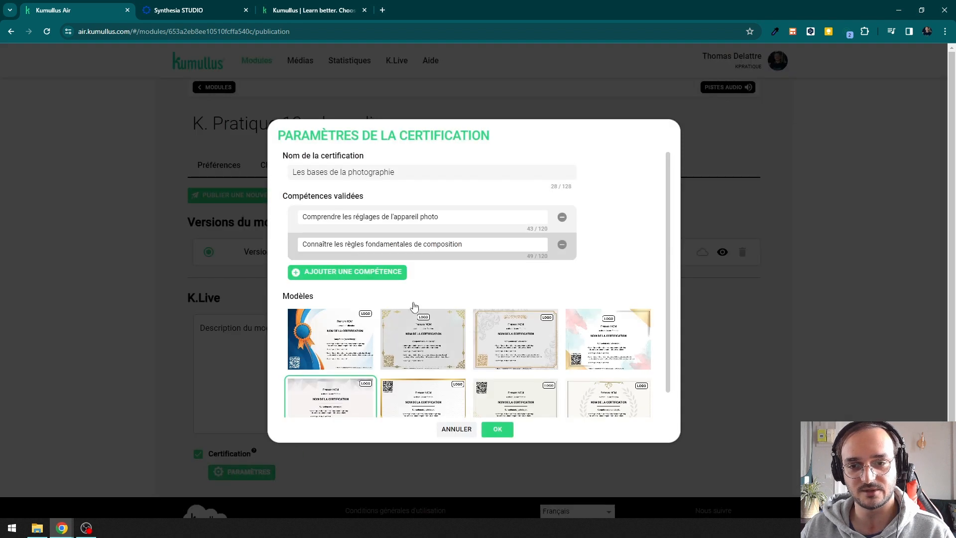
{"action": "scroll", "coordinate": [428, 317], "scroll_direction": "down", "scroll_amount": 1}
{"action": "scroll", "coordinate": [450, 348], "scroll_direction": "up", "scroll_amount": 1}
{"action": "scroll", "coordinate": [455, 377], "scroll_direction": "down", "scroll_amount": 1}
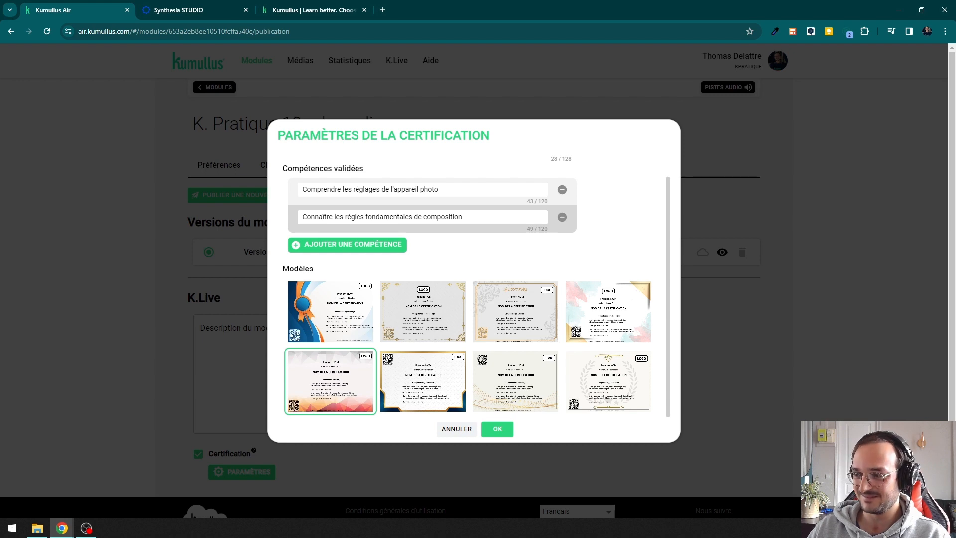
{"action": "key", "text": "alt+Tab"}
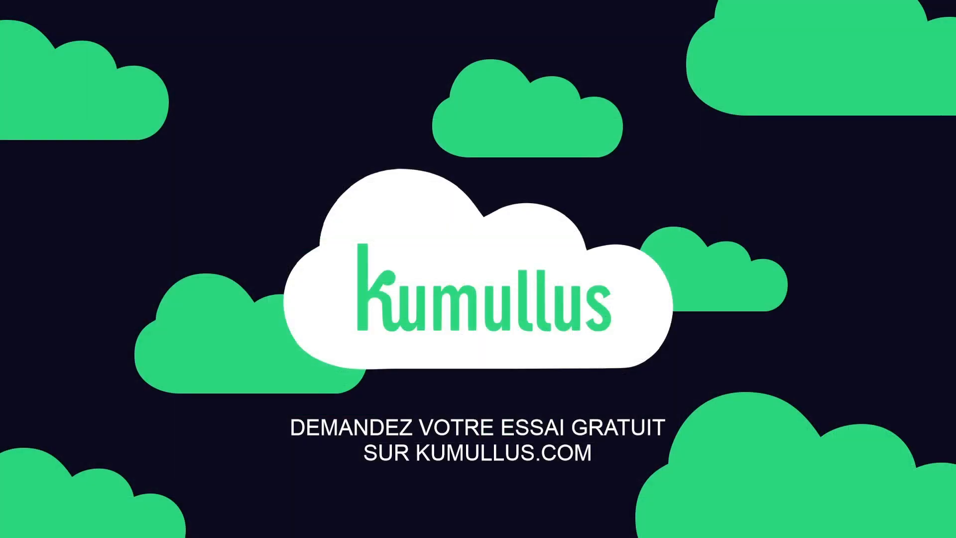